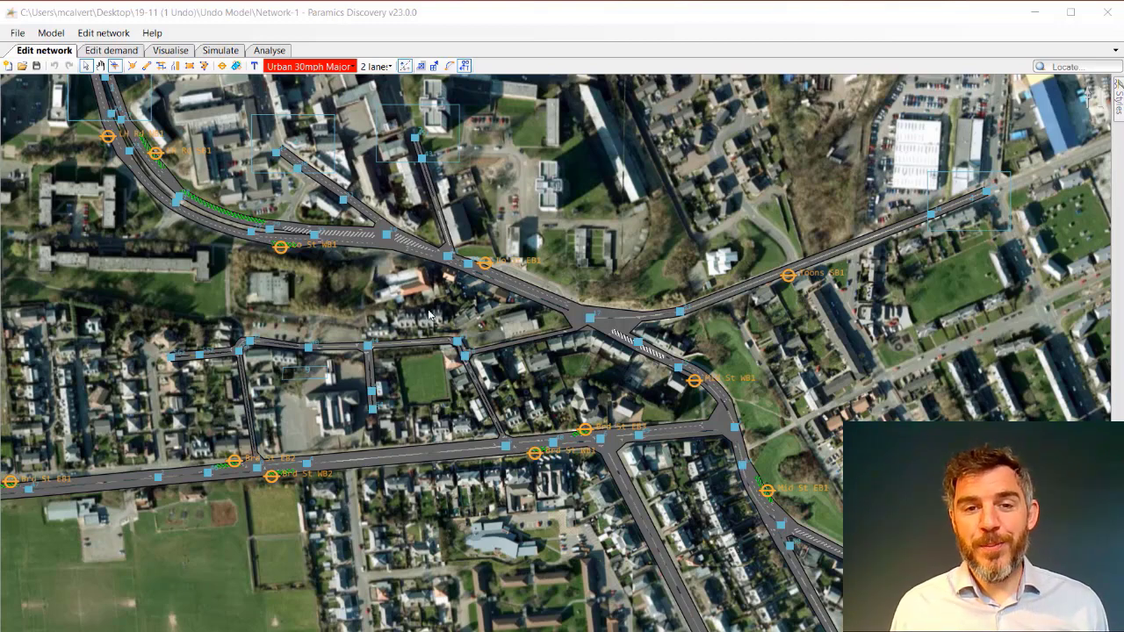
- Hide the aerial background imagery around the junction of nodes 18, 19 and 21
middle_click_drag(346, 258, 468, 399)
scroll(485, 395, "up", 3)
scroll(485, 398, "up", 2)
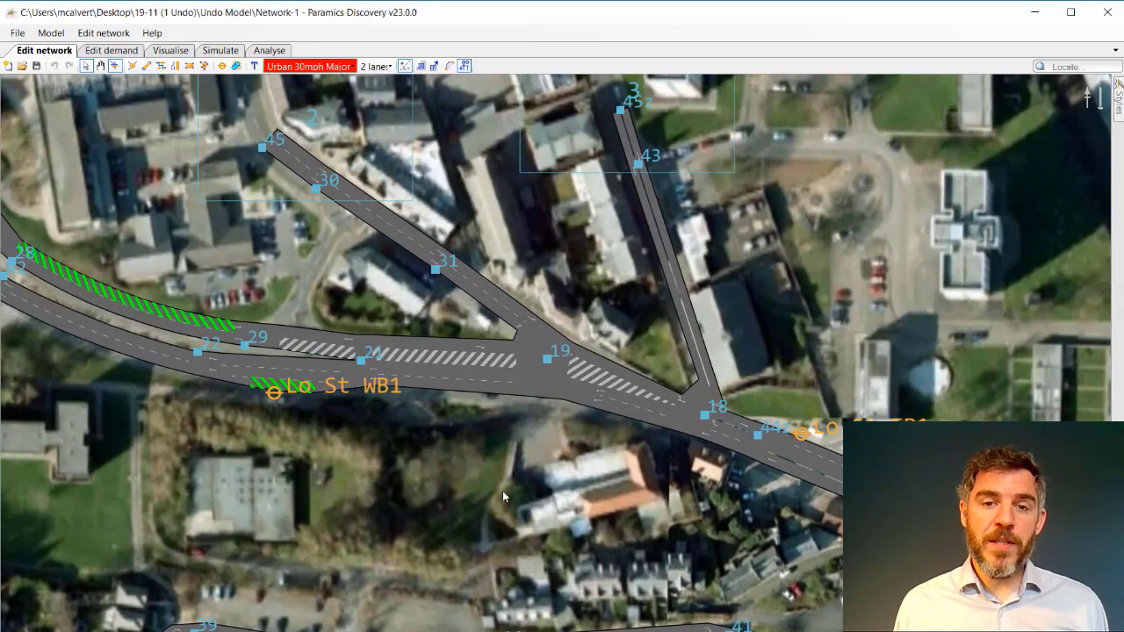
key("o")
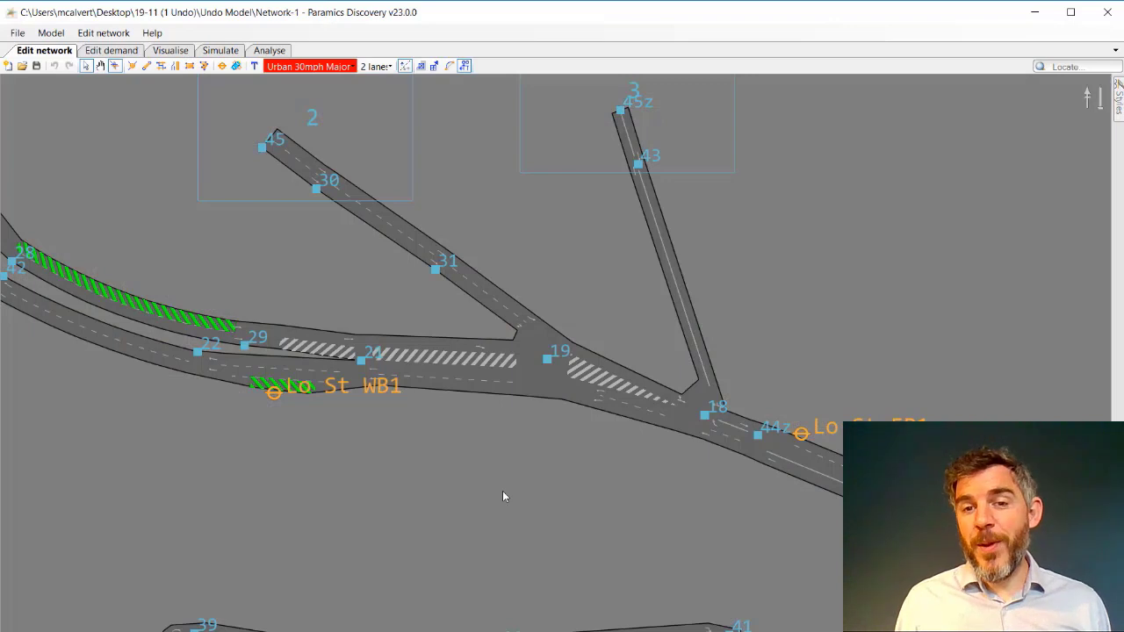
middle_click_drag(500, 452, 492, 483)
scroll(492, 483, "down", 1)
scroll(491, 483, "up", 1)
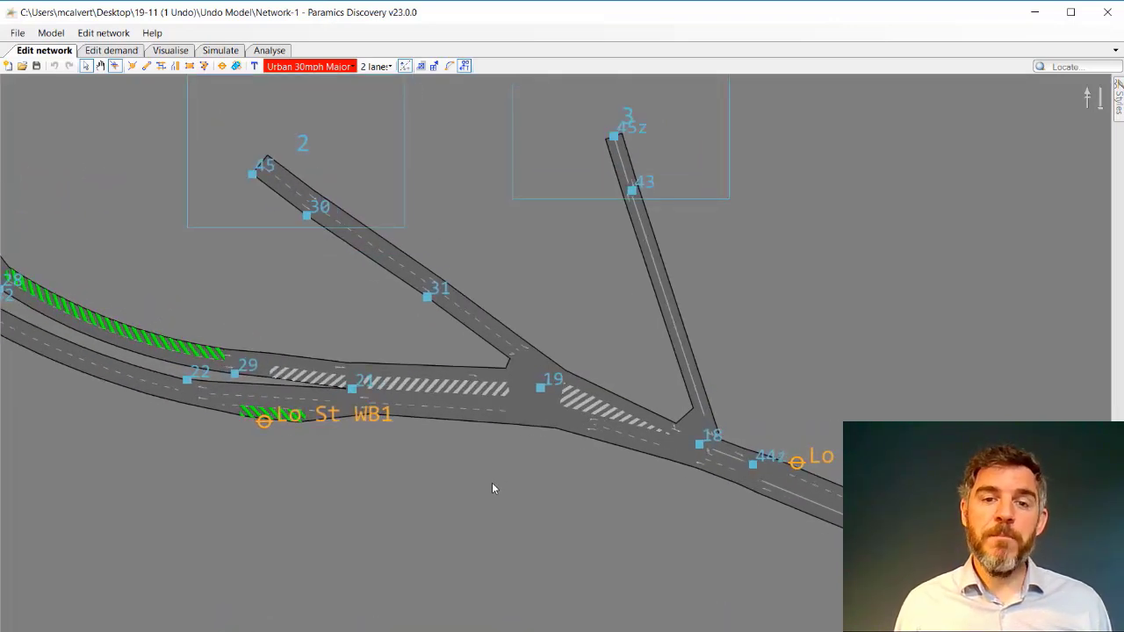
left_click(351, 388)
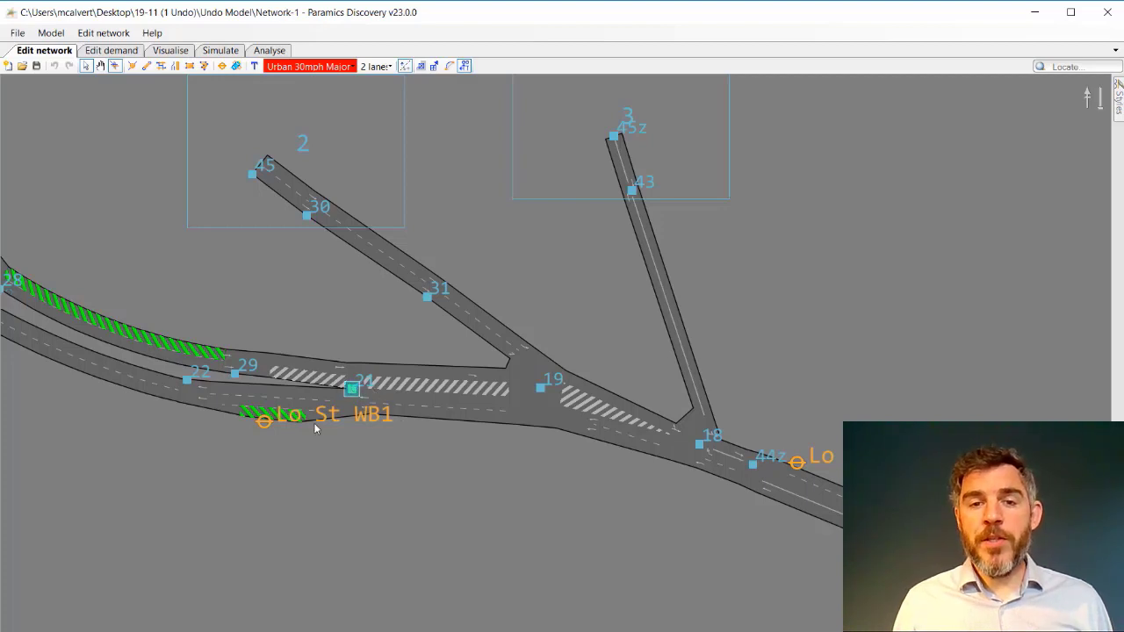
left_click(294, 376)
left_click(406, 378)
left_click(364, 181)
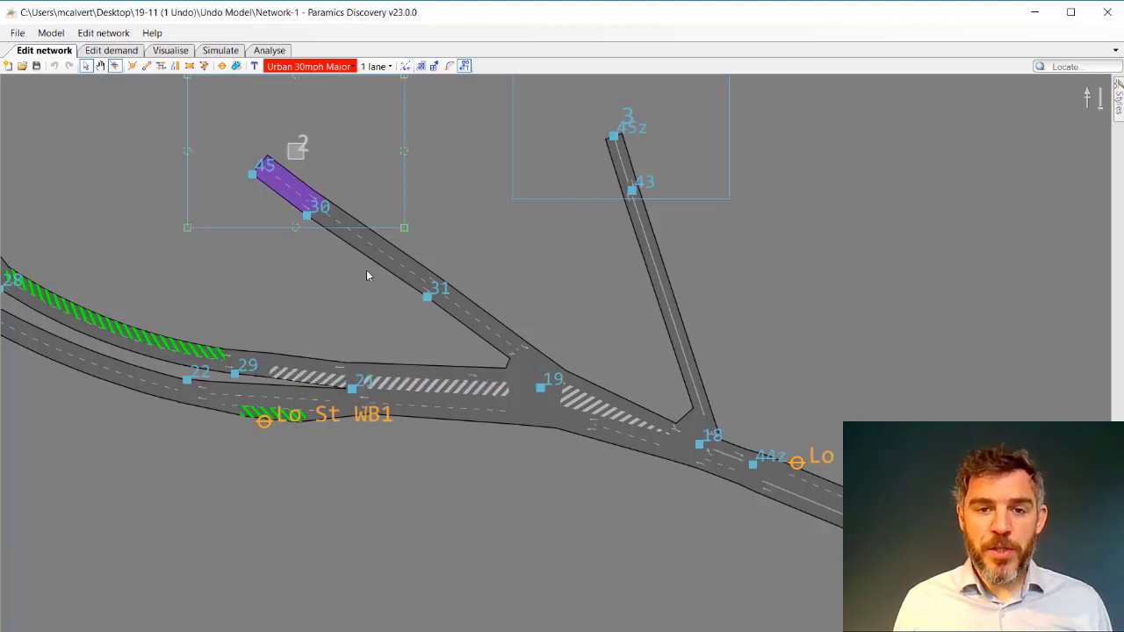
left_click(267, 425)
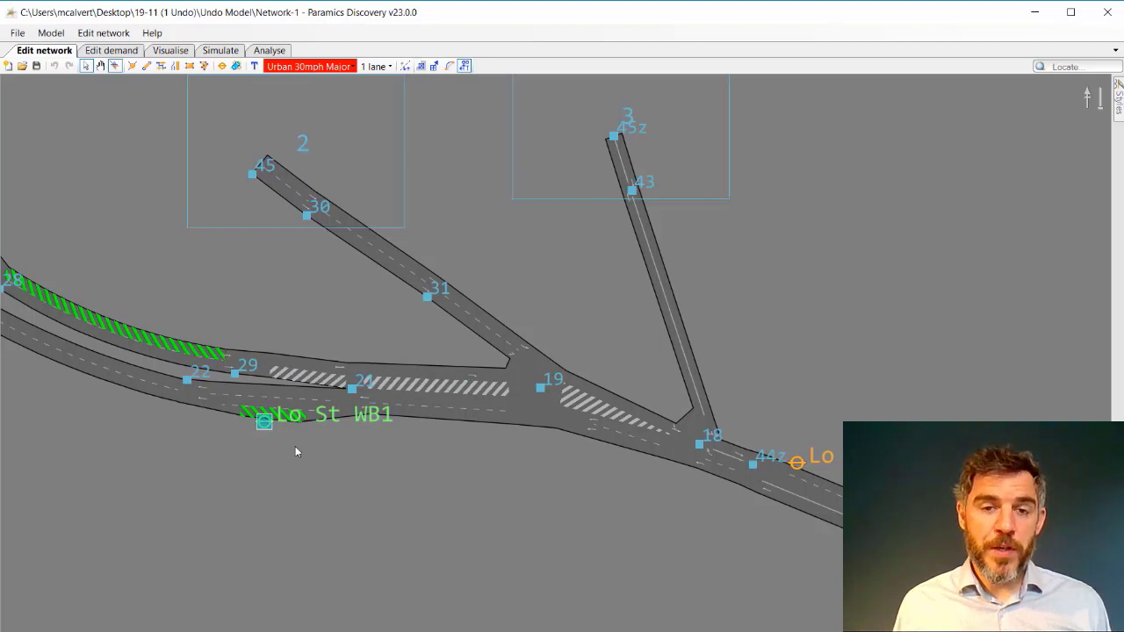
- Move node 30 southwest out of zone 2, so that it lies below node 45 and west of node 31
scroll(330, 366, "up", 3)
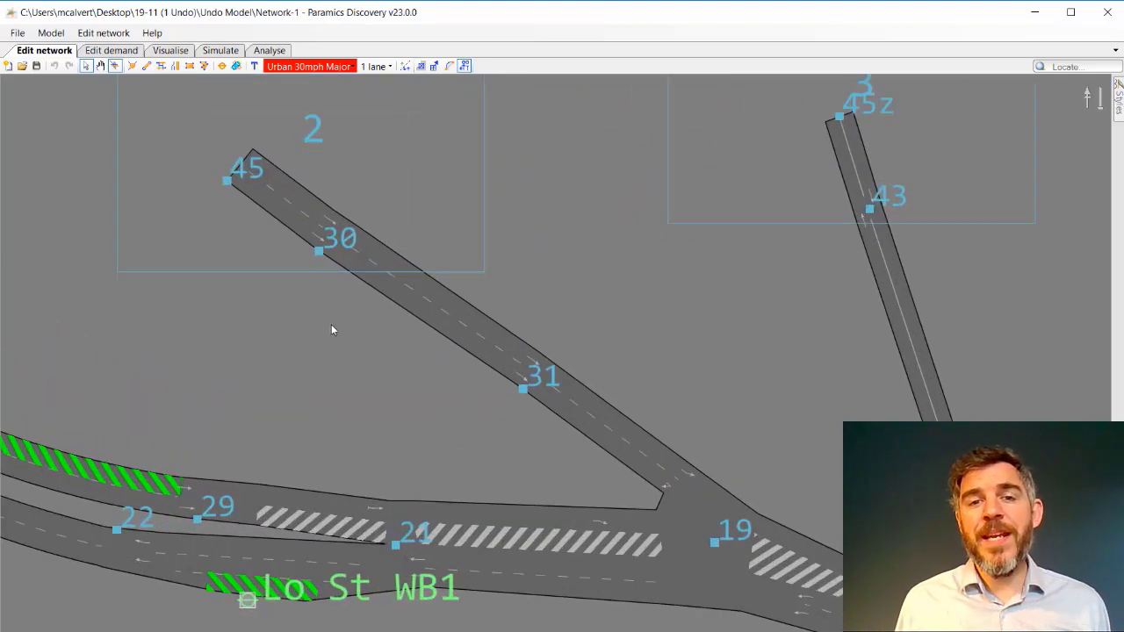
left_click(320, 252)
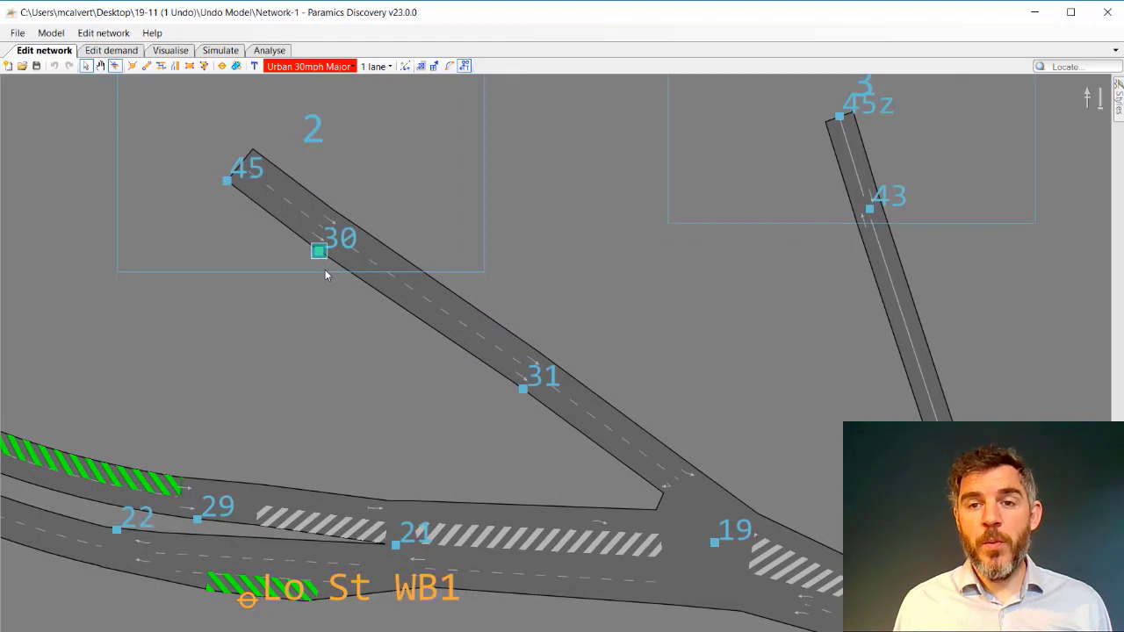
left_click_drag(319, 252, 280, 359)
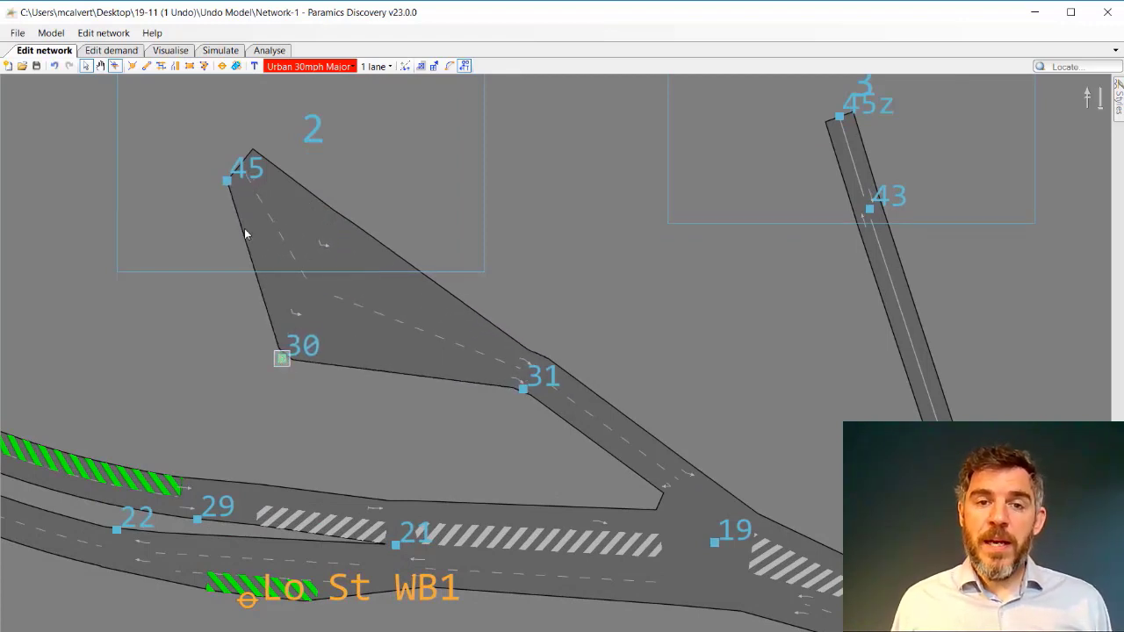
- Delete node 45z at the end of the road inside zone 3
middle_click_drag(816, 124, 678, 235)
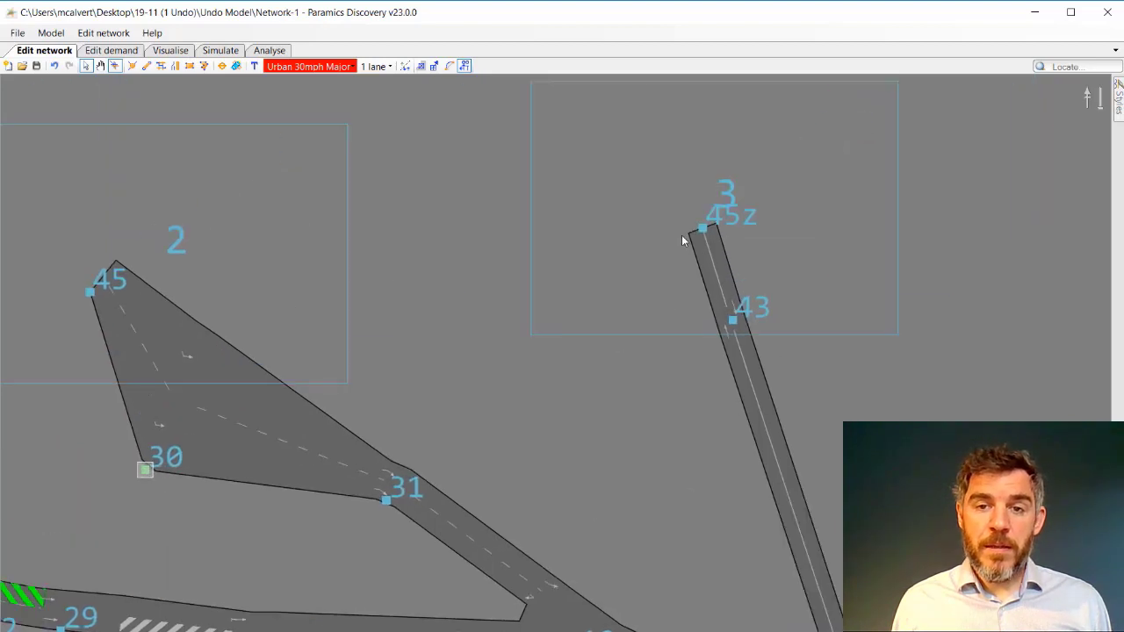
left_click(704, 228)
key("Delete")
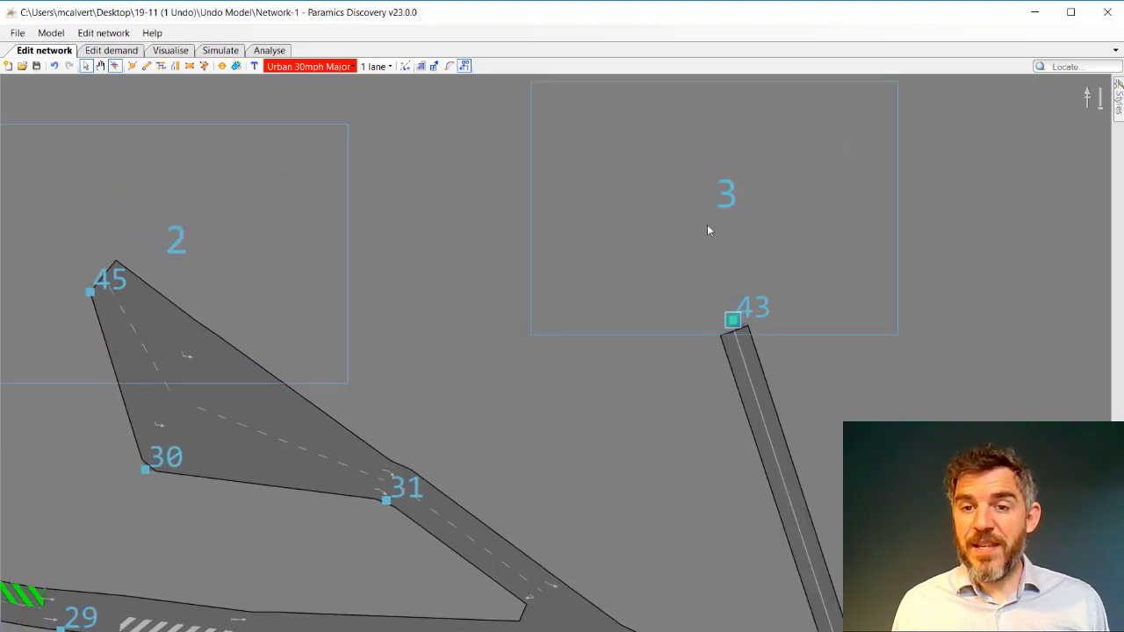
- Delete the link running southeast from node 44z beside the Lo St EB1 bus stop, accepting the loss of signals at connected nodes
middle_click_drag(576, 473, 572, 226)
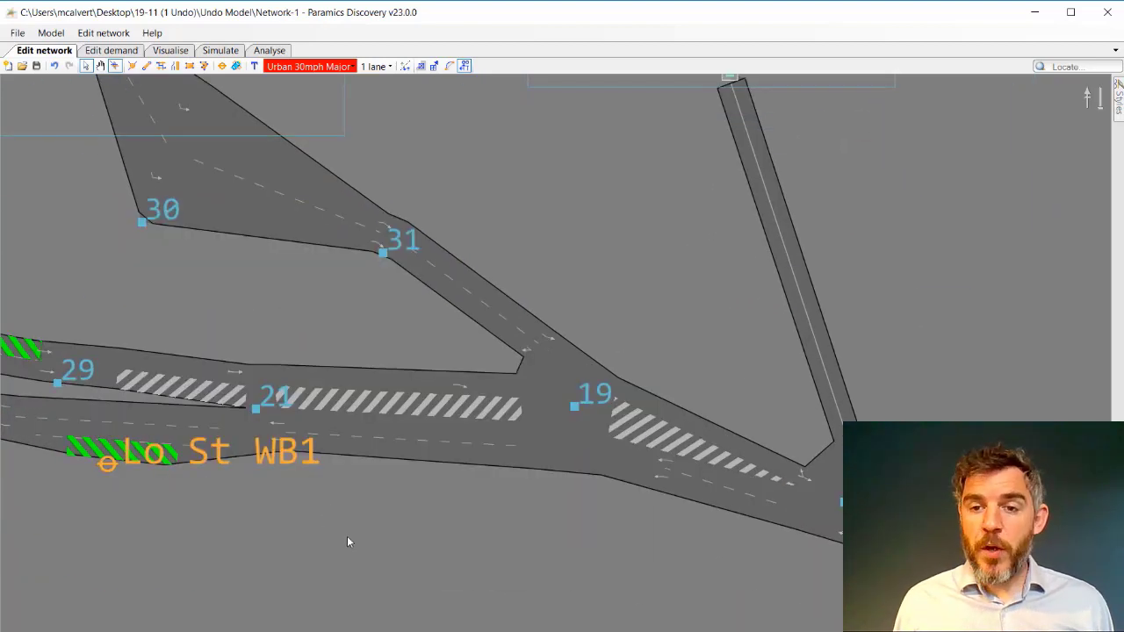
middle_click_drag(671, 494, 374, 294)
left_click(735, 411)
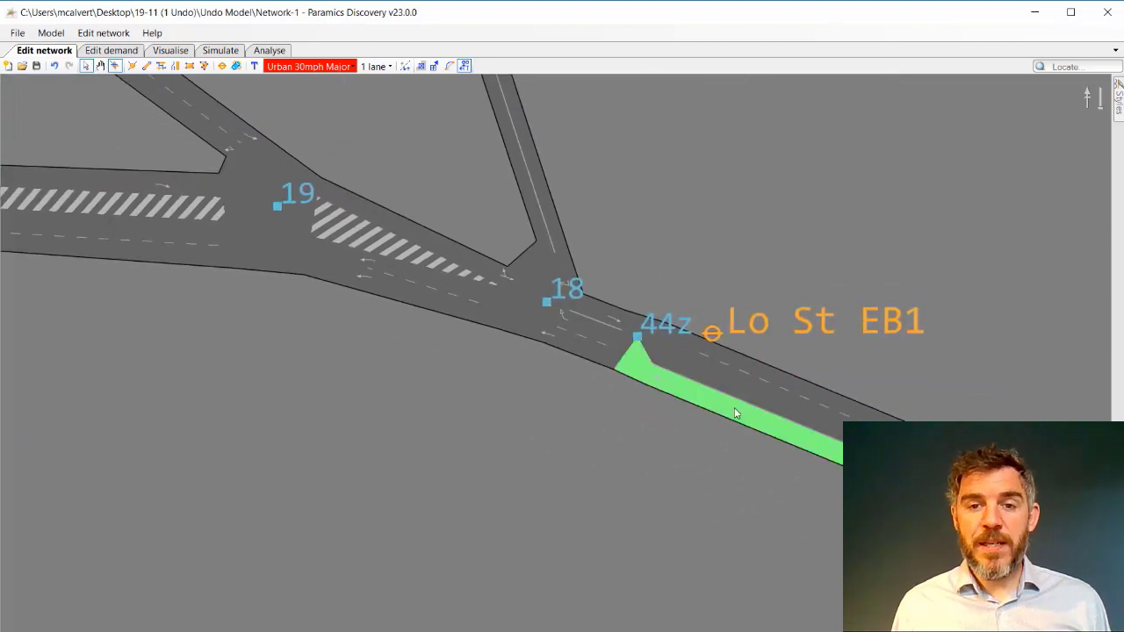
right_click(735, 412)
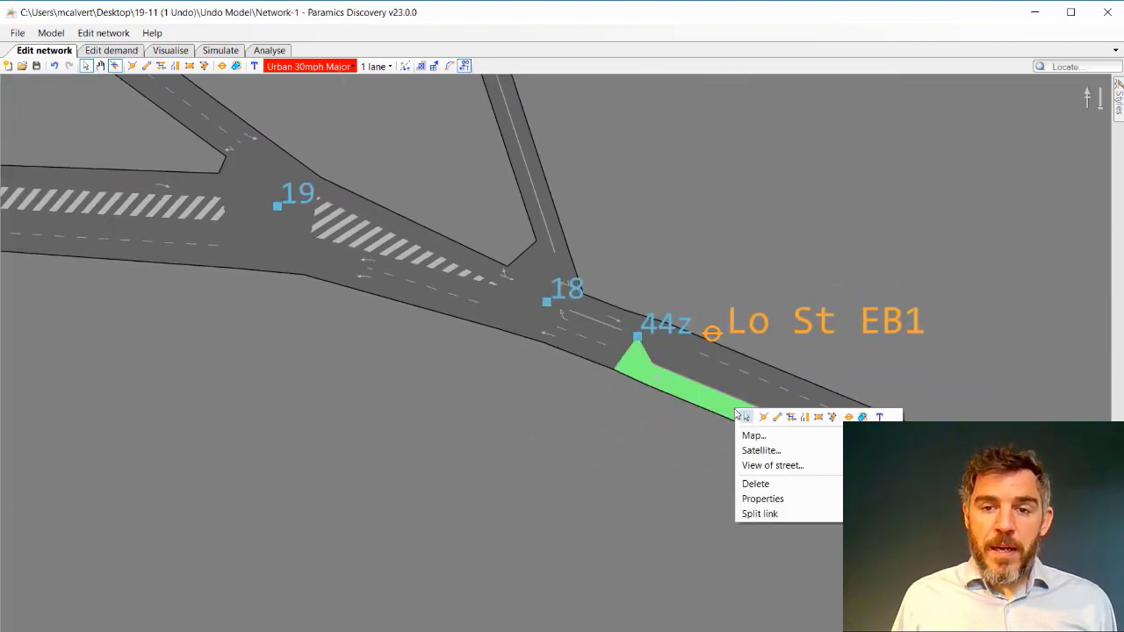
left_click(755, 483)
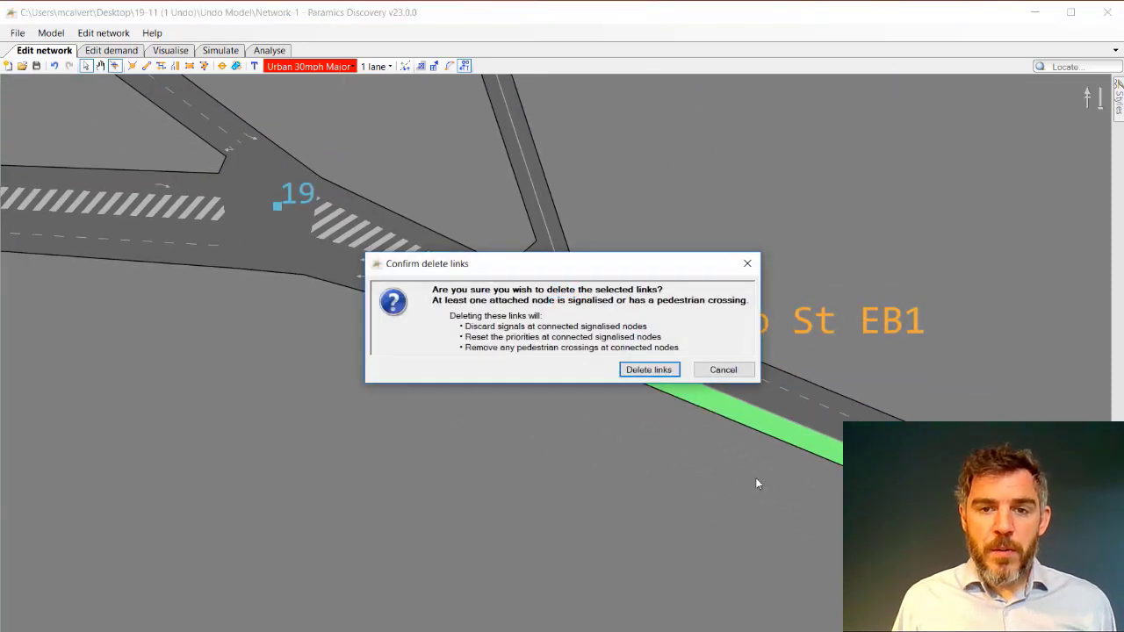
left_click(658, 370)
- Move the Lo St WB1 bus stop a short distance east along its road
middle_click_drag(389, 417, 726, 410)
scroll(726, 410, "down", 5)
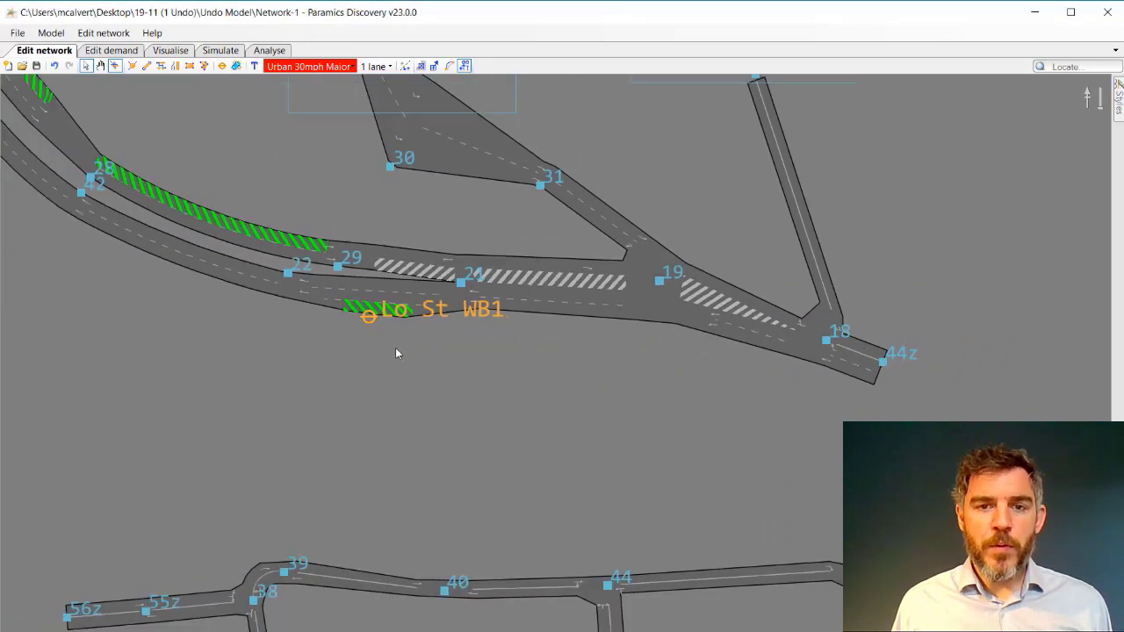
left_click_drag(368, 321, 408, 321)
middle_click_drag(446, 354, 563, 577)
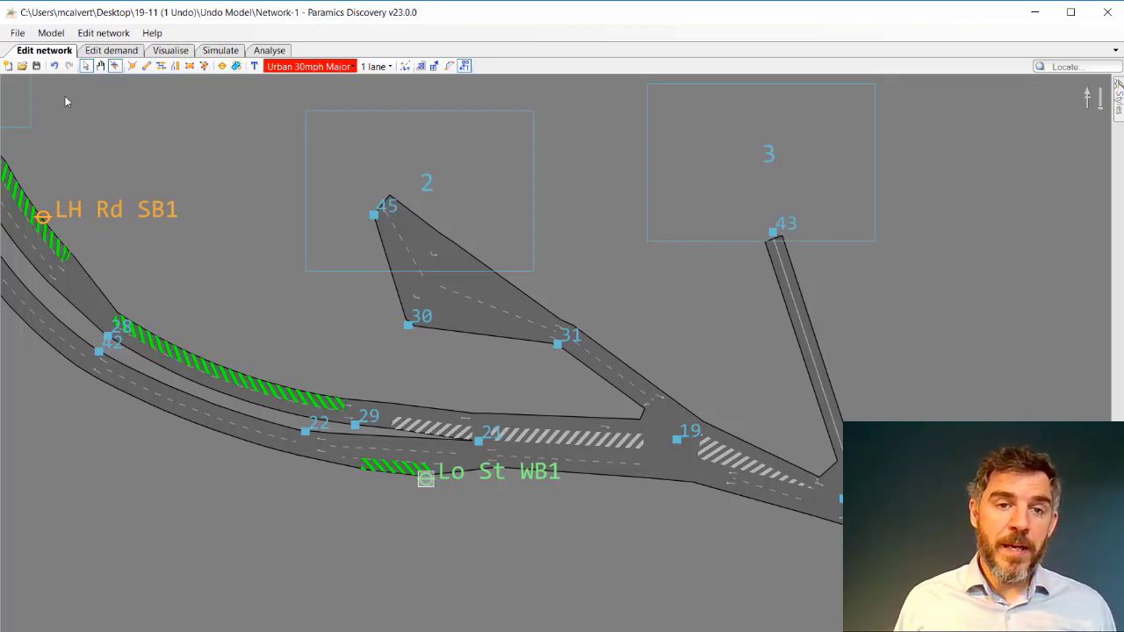
- Undo the bus stop move, the link and node deletions, and the move of node 30
left_click(55, 68)
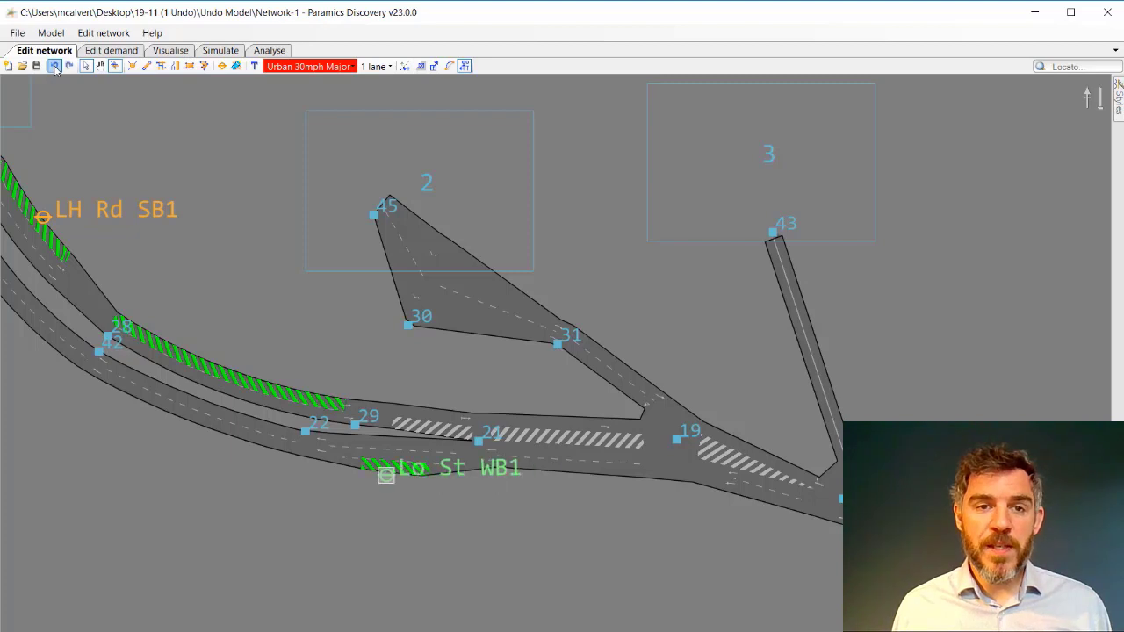
left_click(54, 68)
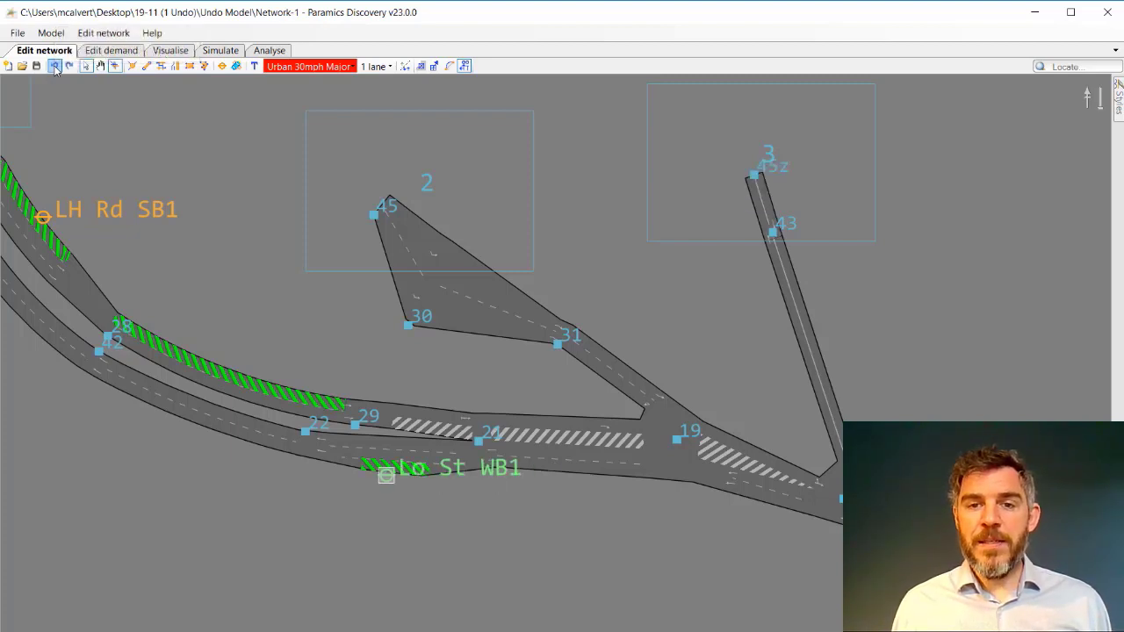
left_click(54, 68)
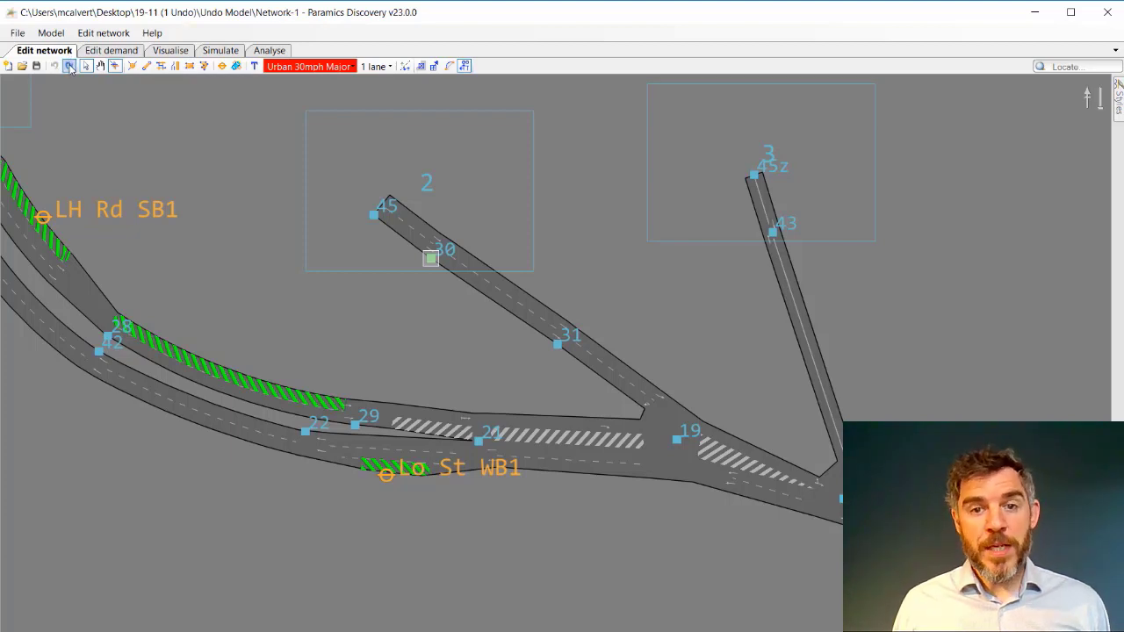
- Redo all the undone edits, up to and including the Lo St WB1 bus stop move
left_click(70, 67)
left_click(70, 67)
left_click(69, 67)
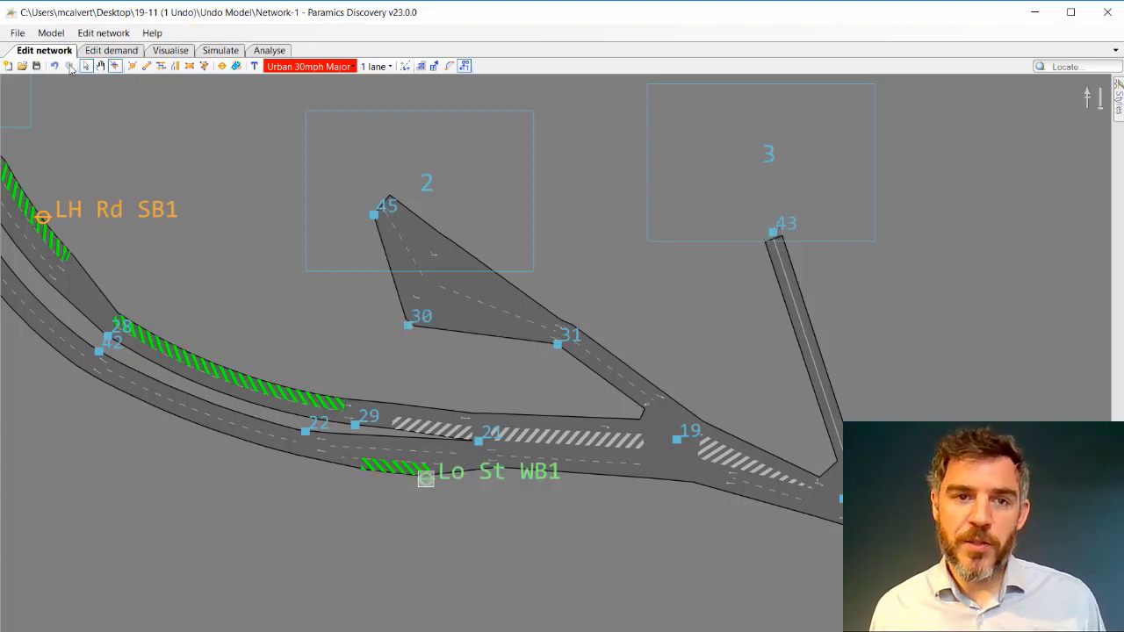
- Undo the redone bus stop, link and node edits again, back to the original network
middle_click_drag(543, 515, 515, 462)
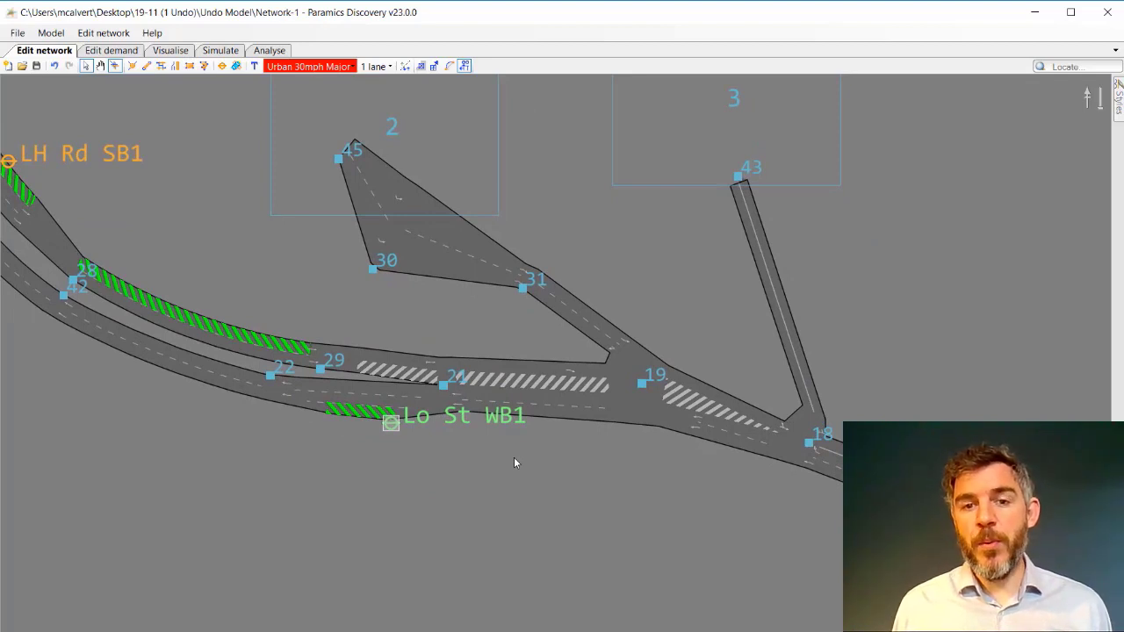
key("ctrl+z")
key("ctrl+z")
key("ctrl+z")
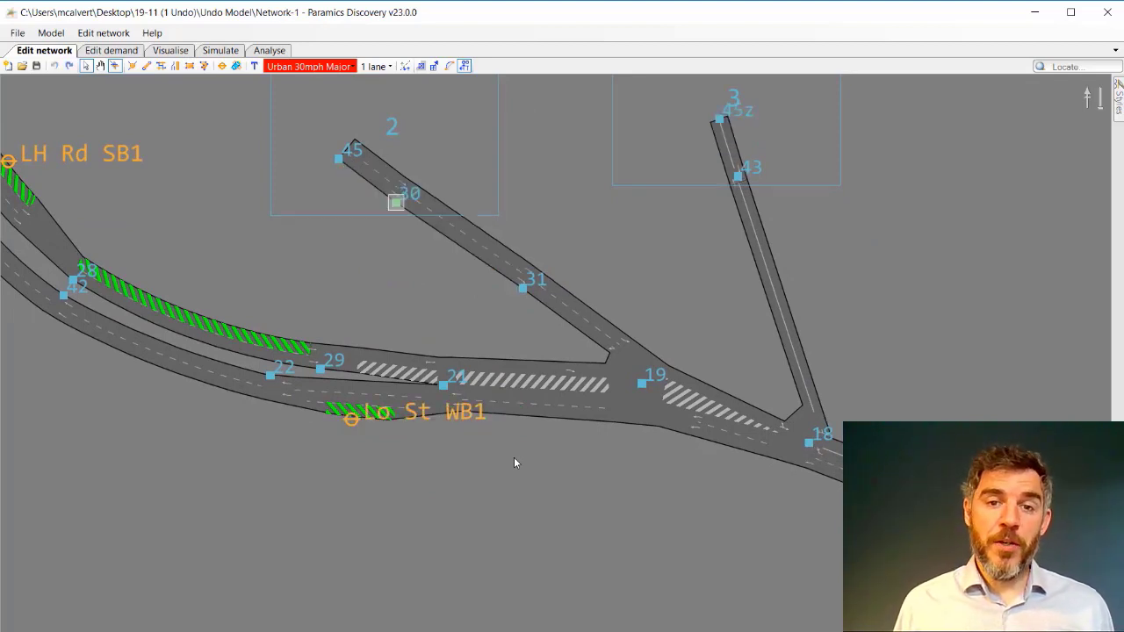
- Redo the move of node 30 and the deletion of node 45z, and undo both again
key("ctrl+y")
key("ctrl+y")
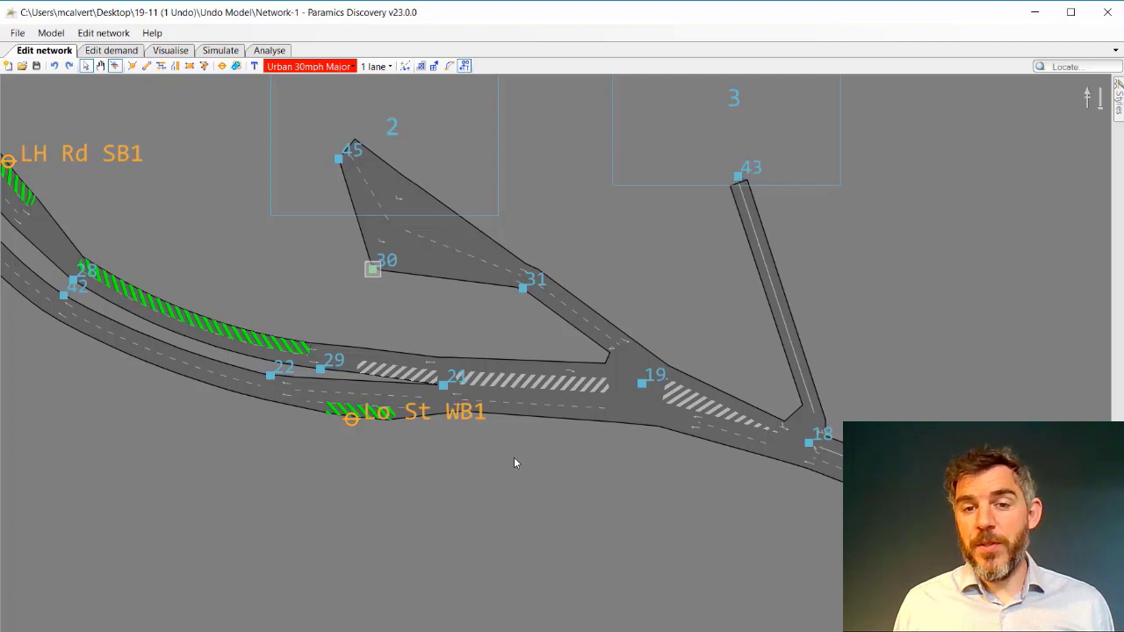
middle_click_drag(352, 517, 505, 534)
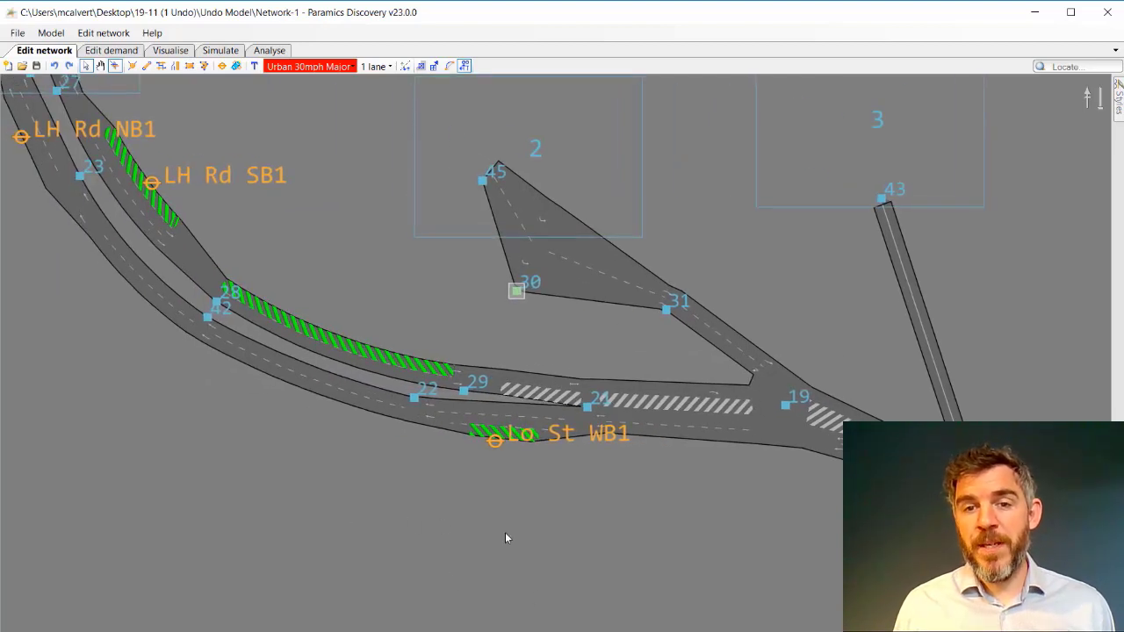
scroll(505, 534, "down", 1)
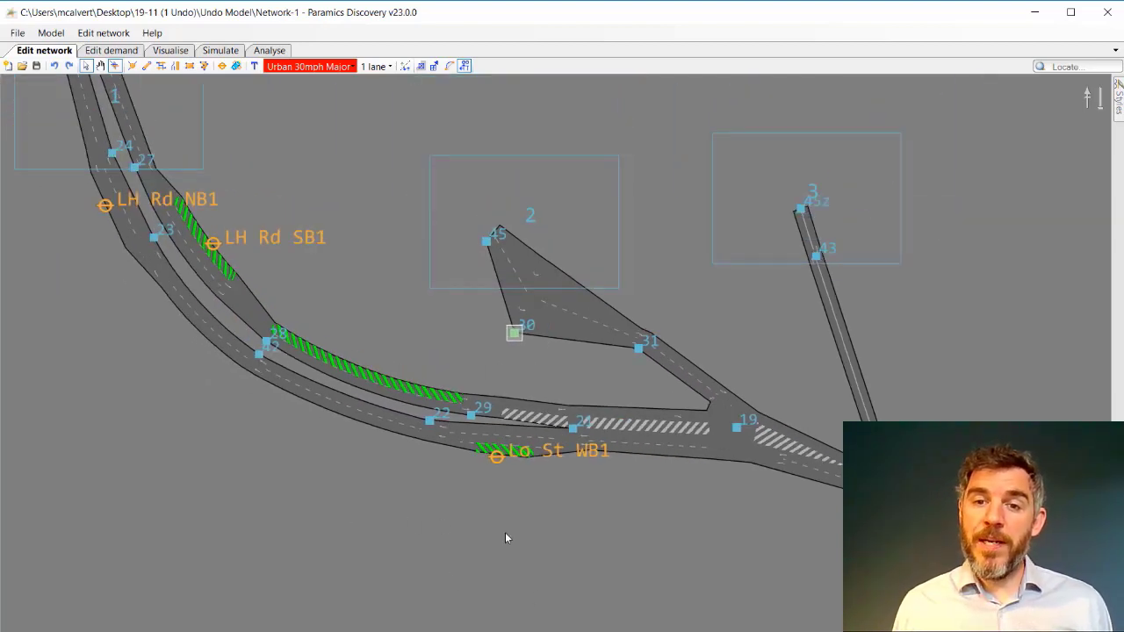
key("ctrl+z")
key("ctrl+z")
- Delete zone 1 together with its nodes, links and the LH Rd NB1 and LH Rd SB1 bus stops, down to nodes 28 and 42
middle_click_drag(301, 268, 404, 381)
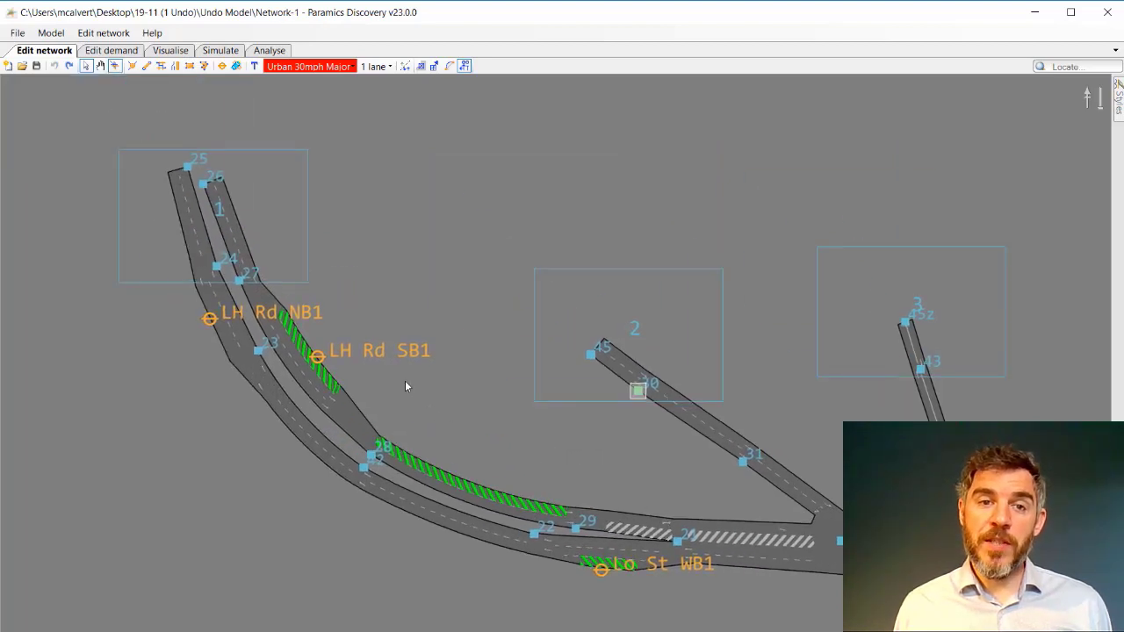
left_click_drag(75, 134, 513, 546)
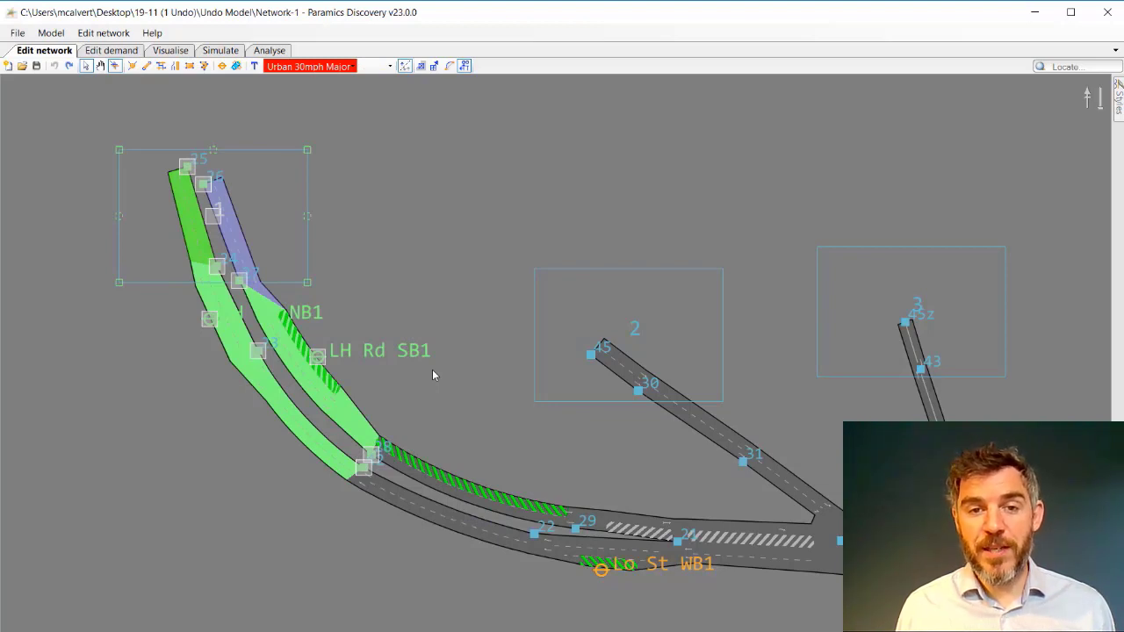
key("Delete")
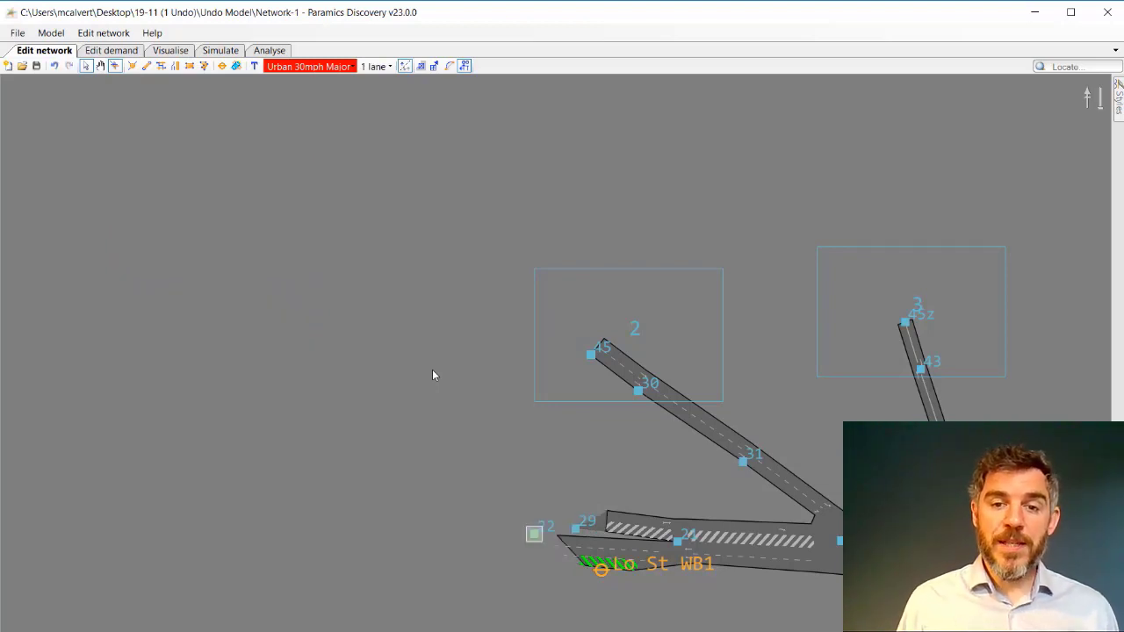
- Undo the deletion of the zone 1 road section, redo it and undo it once more
middle_click_drag(431, 451, 331, 330)
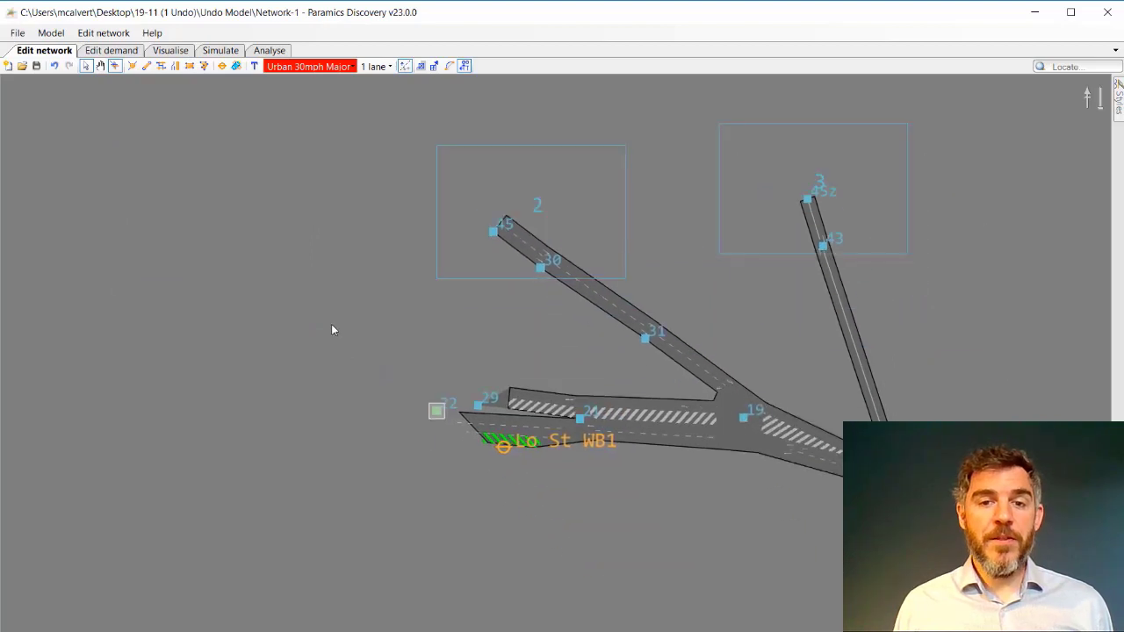
key("ctrl+z")
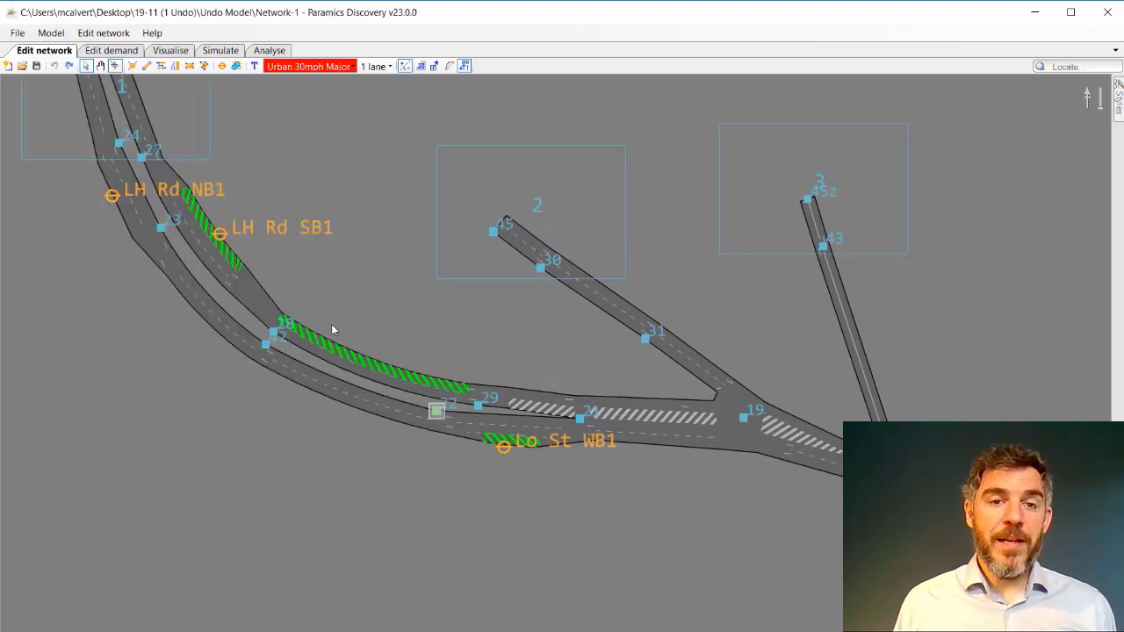
scroll(331, 324, "down", 2)
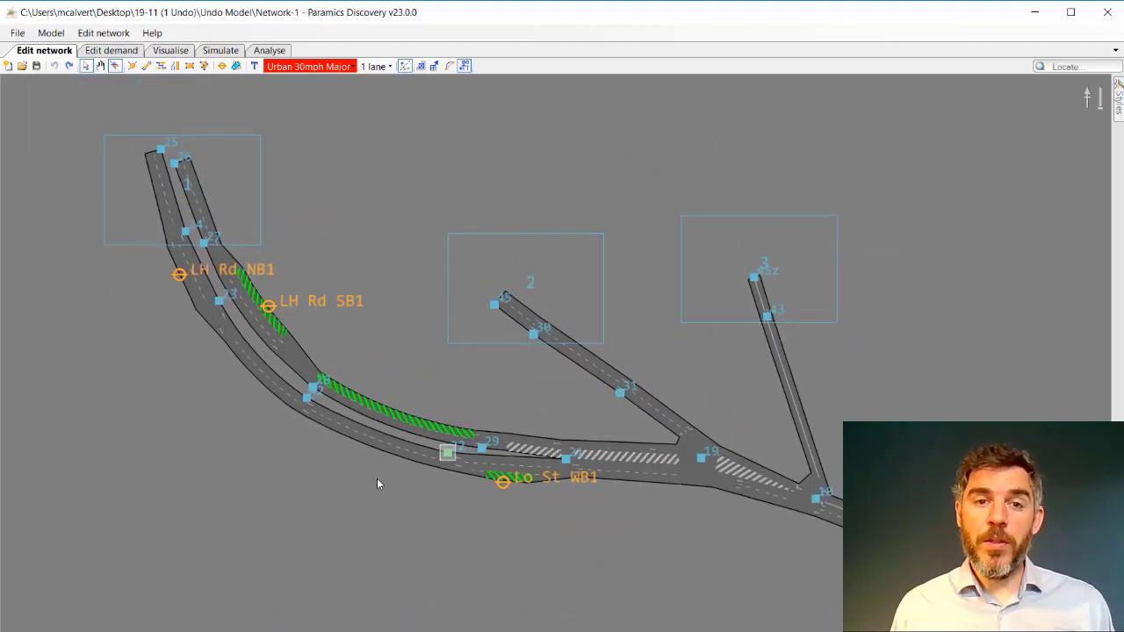
key("ctrl+y")
key("ctrl+z")
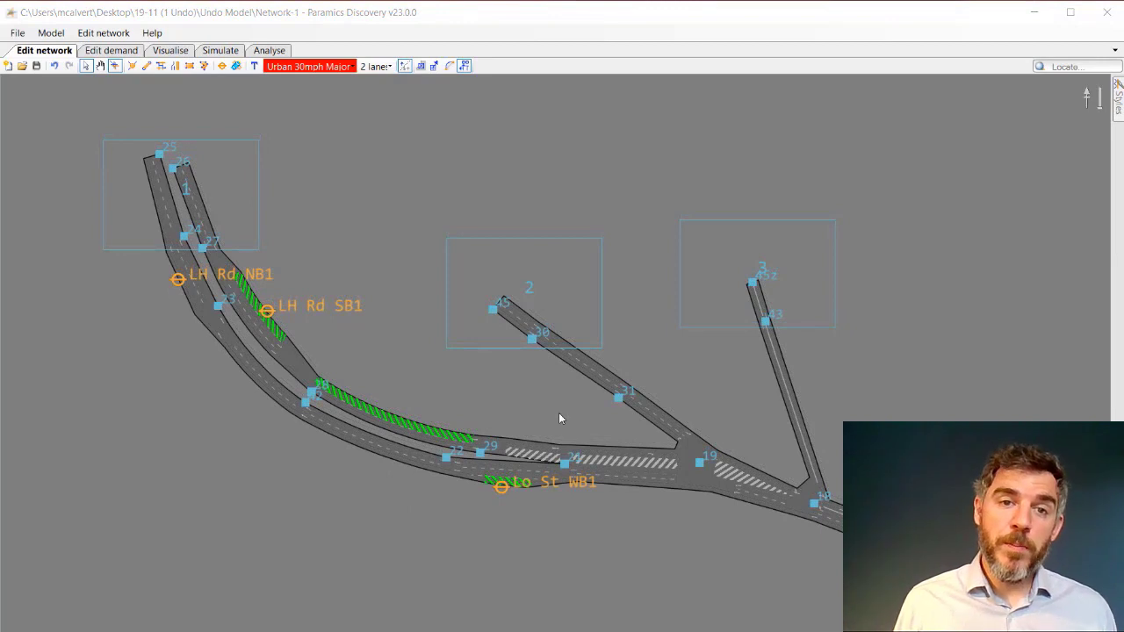
- Open the road categories and set the Urban 30mph Major category to road type Highway and road class Minor
left_click(92, 37)
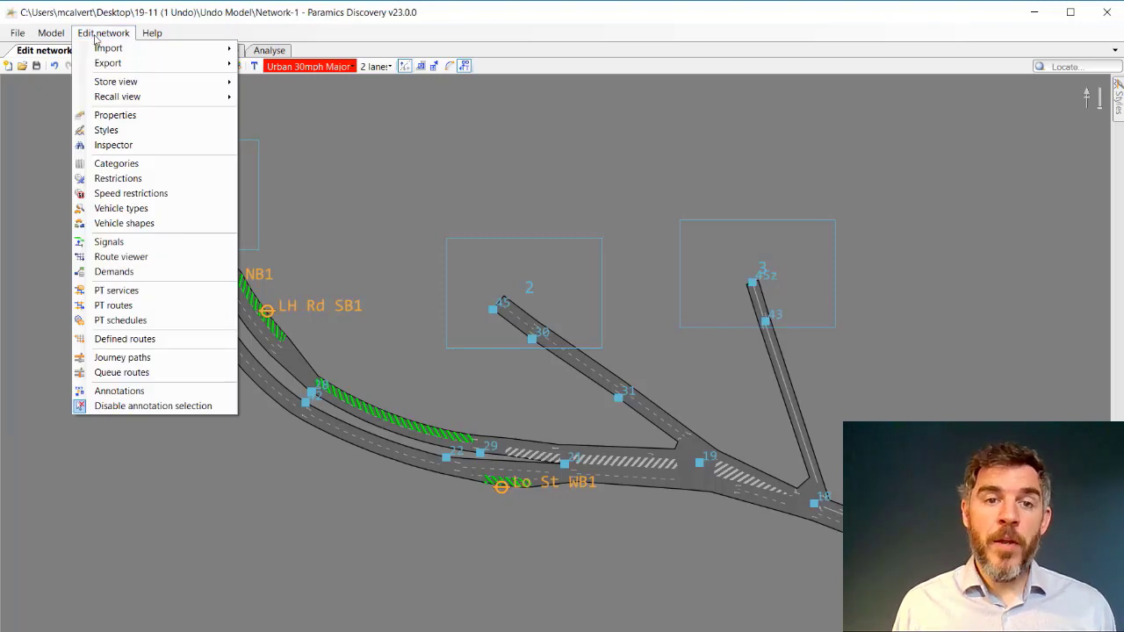
left_click(116, 163)
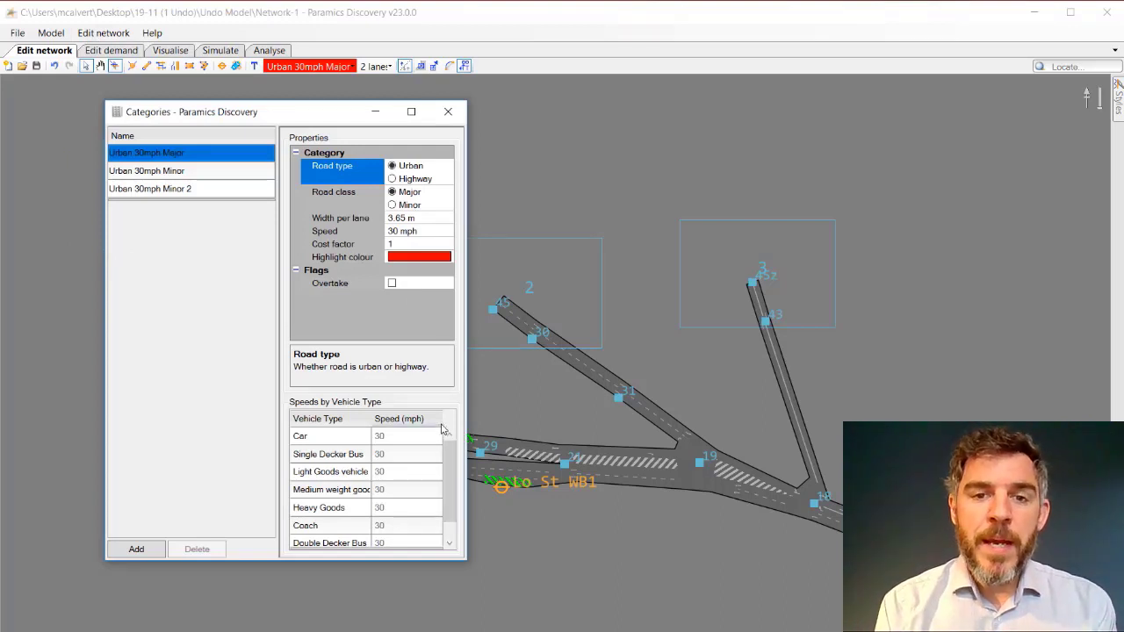
left_click(416, 180)
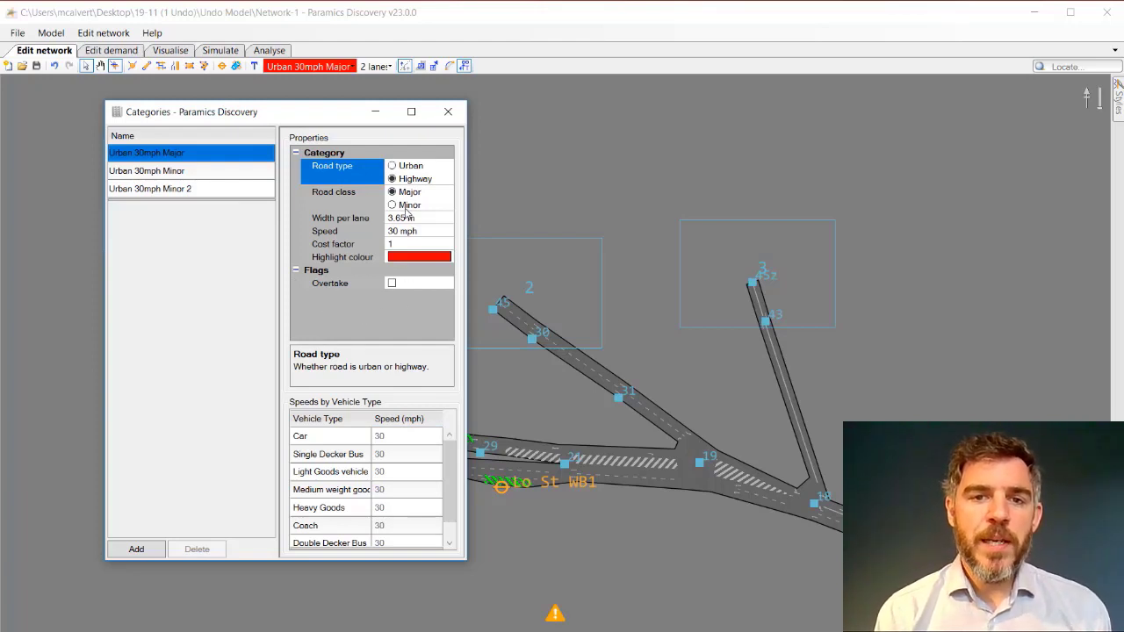
left_click(403, 205)
- Set the Urban 30mph Major category's width per lane to 4.00 m and speed to 40 mph, and enable Overtake
left_click(405, 217)
mouse_move(404, 218)
left_mouse_down()
mouse_move(388, 217)
mouse_move(386, 229)
left_mouse_up()
type("4")
left_click(406, 235)
type("40")
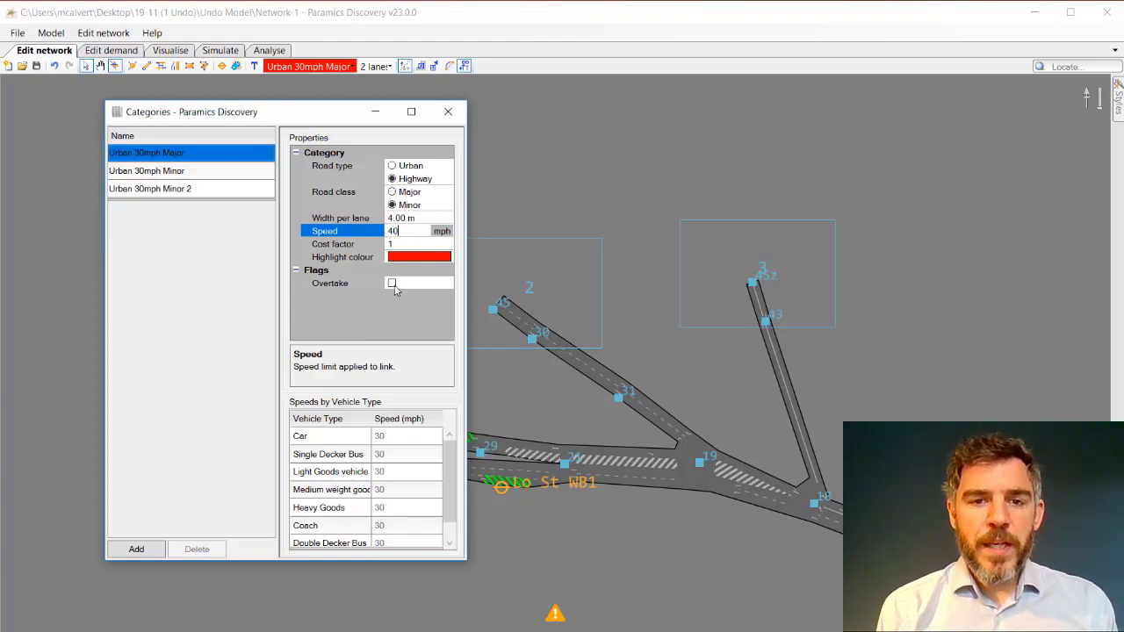
left_click(392, 283)
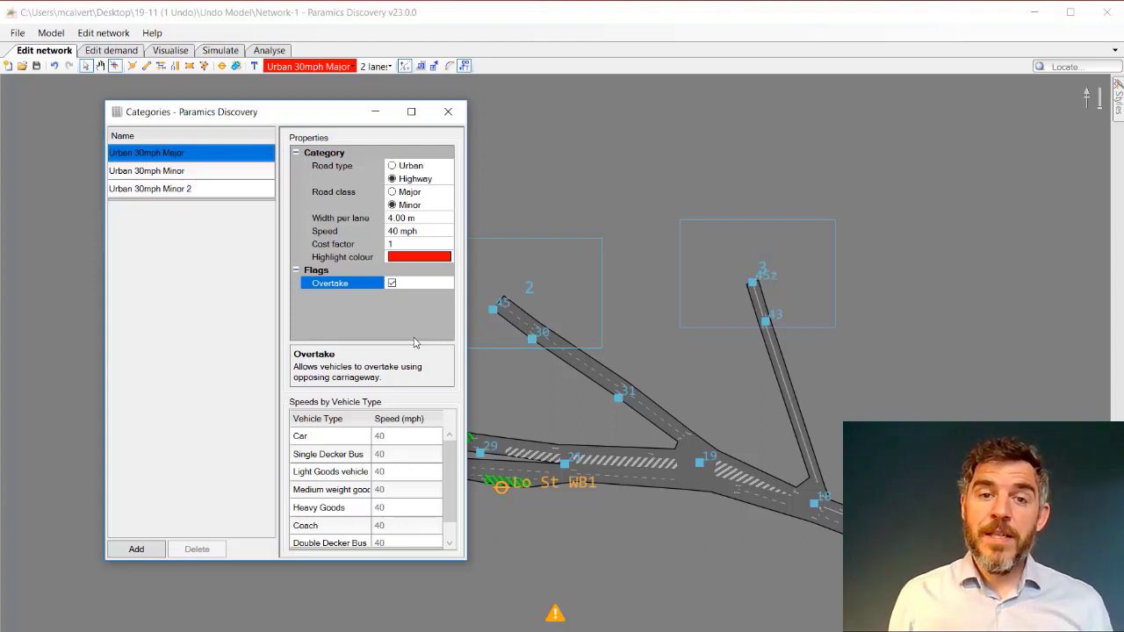
- Undo the five changes to the Urban 30mph Major category one by one, from Overtake back to the road type
left_click(55, 68)
left_click(54, 68)
left_click(54, 68)
left_click(54, 67)
left_click(54, 68)
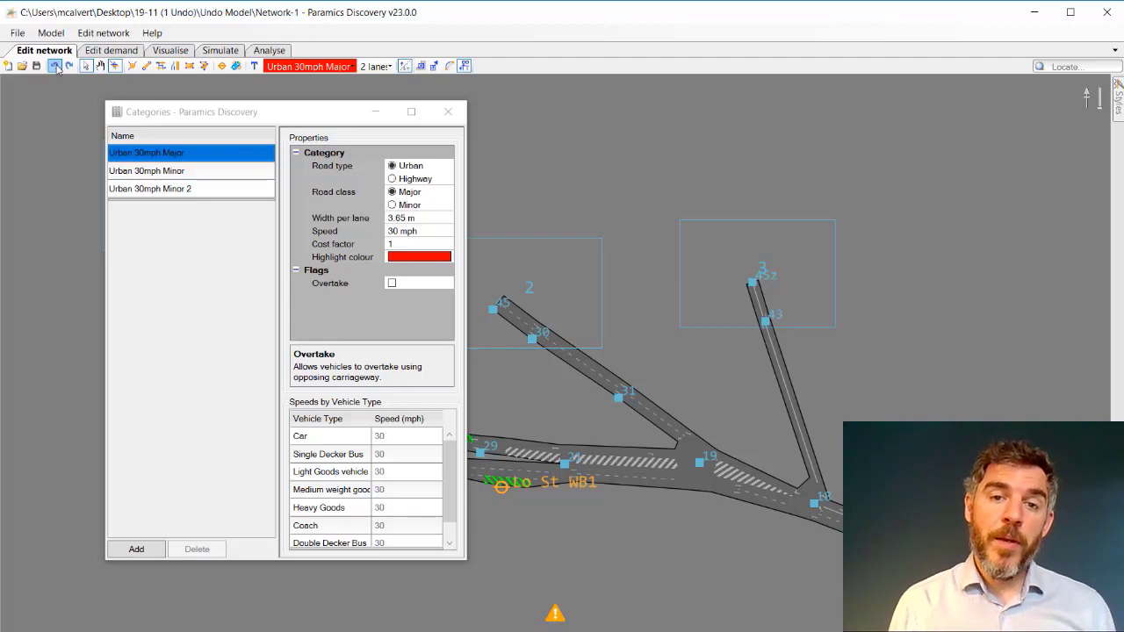
- Redo all five changes to the category's road type, road class, lane width, speed and Overtake flag
left_click(69, 66)
left_click(68, 67)
left_click(68, 66)
left_click(69, 66)
left_click(69, 67)
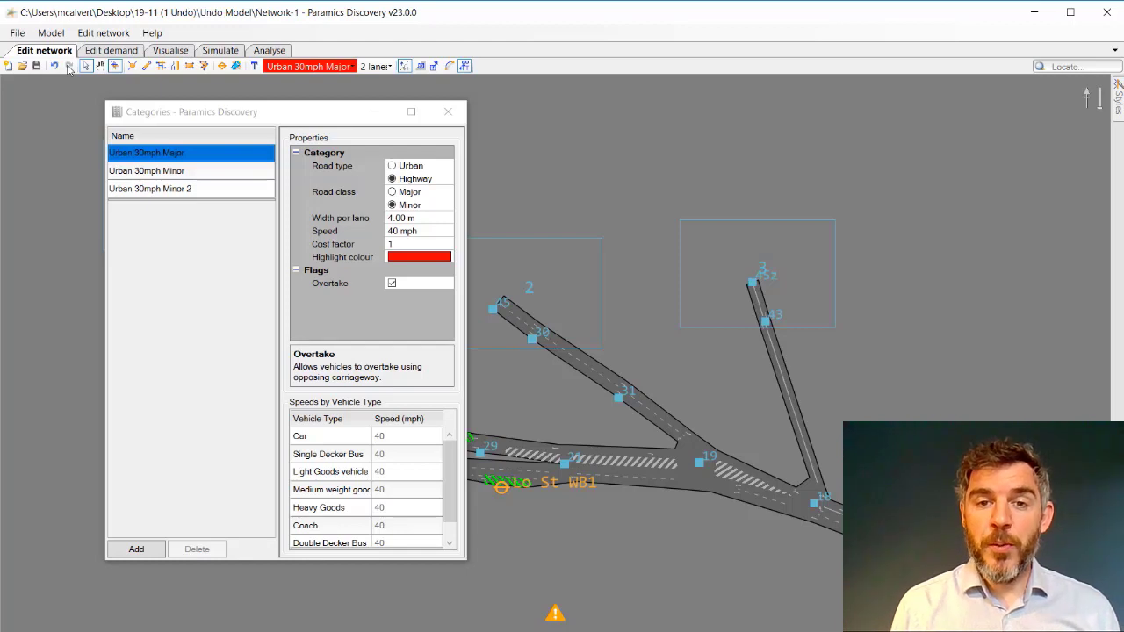
- Undo the redone Urban 30mph Major category changes once more, starting with the Overtake flag
key("ctrl+z")
key("ctrl+z")
key("ctrl+z")
key("ctrl+z")
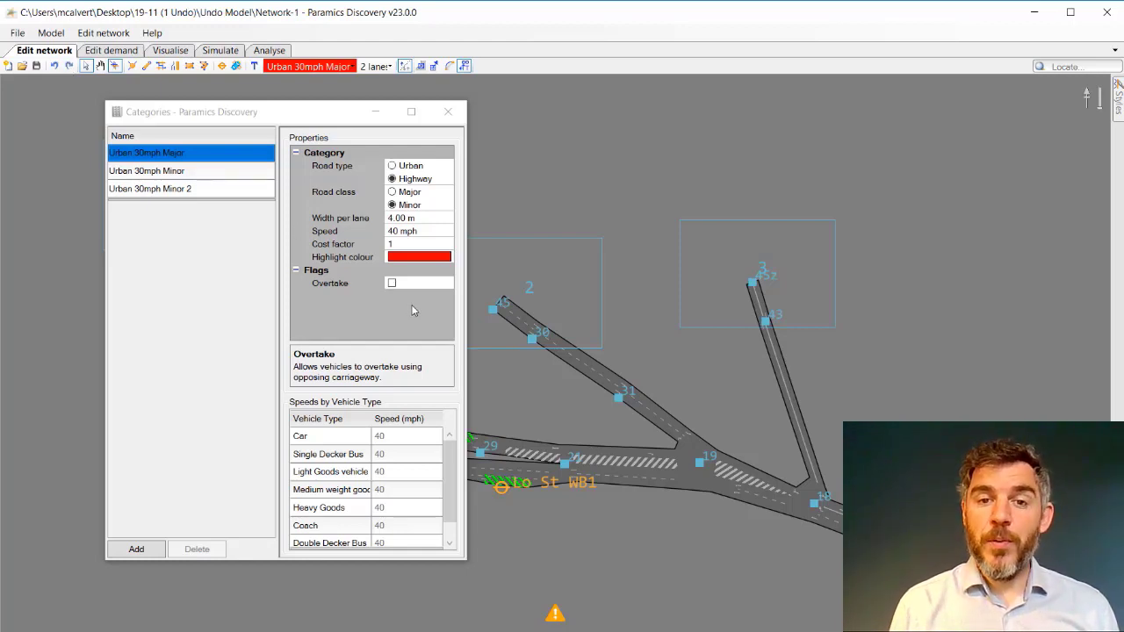
key("ctrl+z")
- Step forward again through the undone category changes with redo, and close the Categories window
key("ctrl+y")
key("ctrl+y")
key("ctrl+y")
key("ctrl+y")
key("ctrl+y")
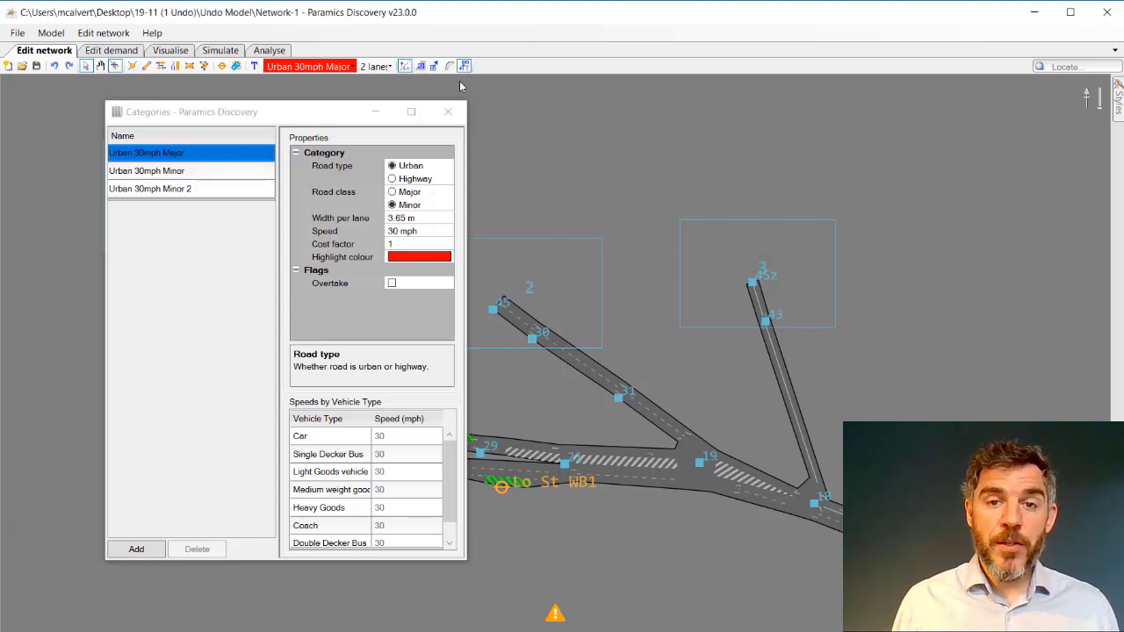
left_click(437, 113)
- In demand Matrix 1, set the trips from zone 1 to zones 2, 3, 4, 5 and 6 to 100, 200, 300, 400 and 500
left_click(111, 53)
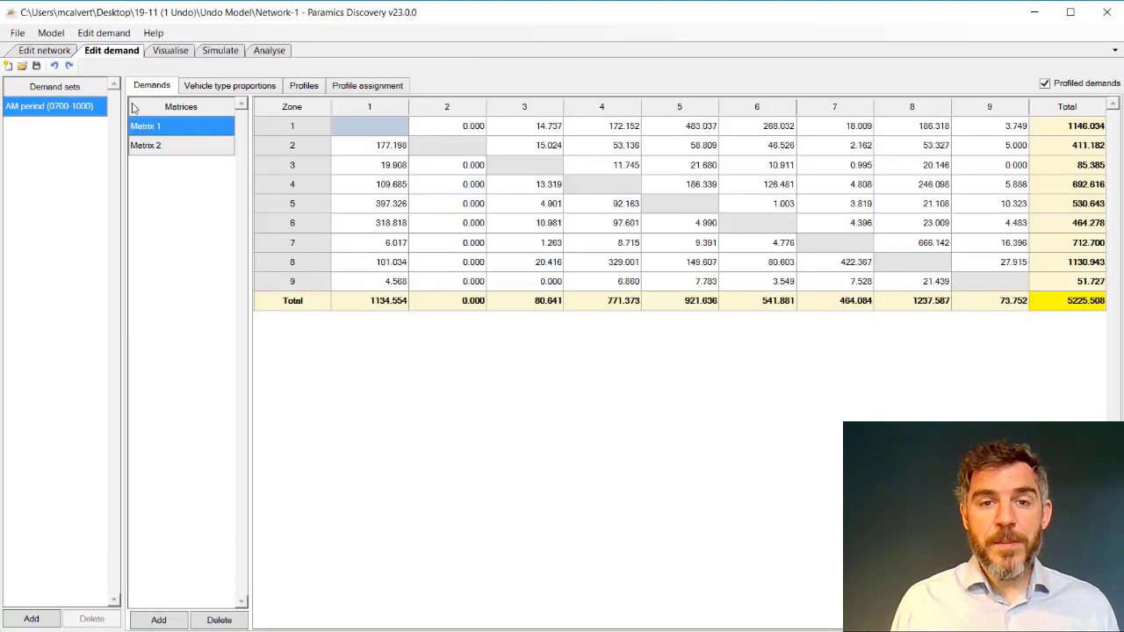
double_click(464, 129)
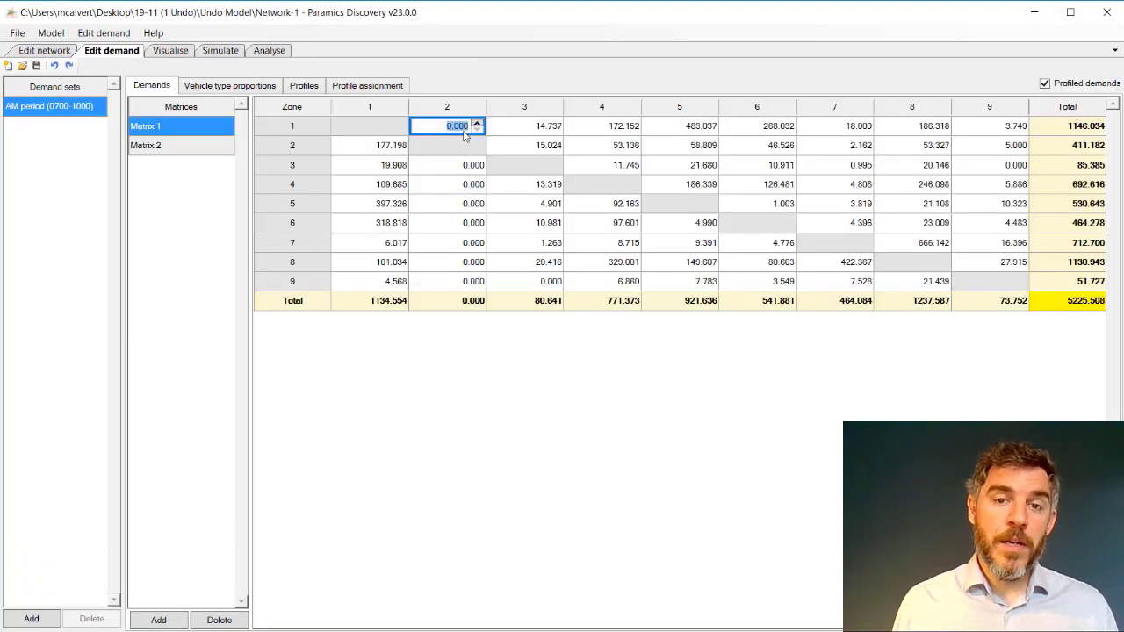
type("100")
key("Tab")
type("200")
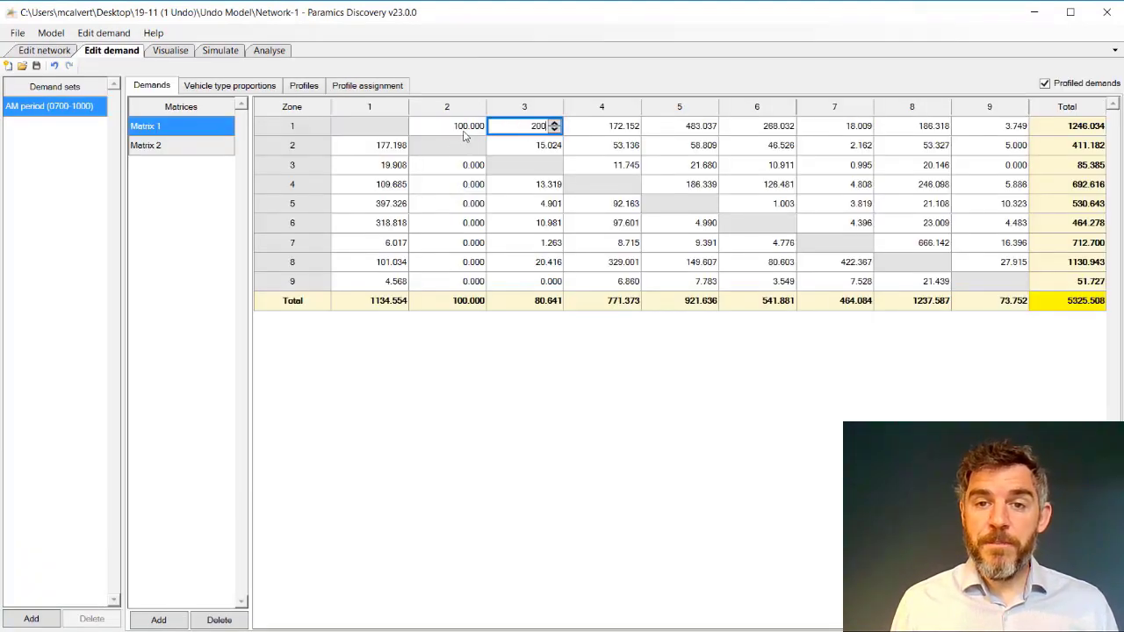
key("Tab")
type("300")
key("Tab")
type("400")
key("Tab")
type("500")
key("Return")
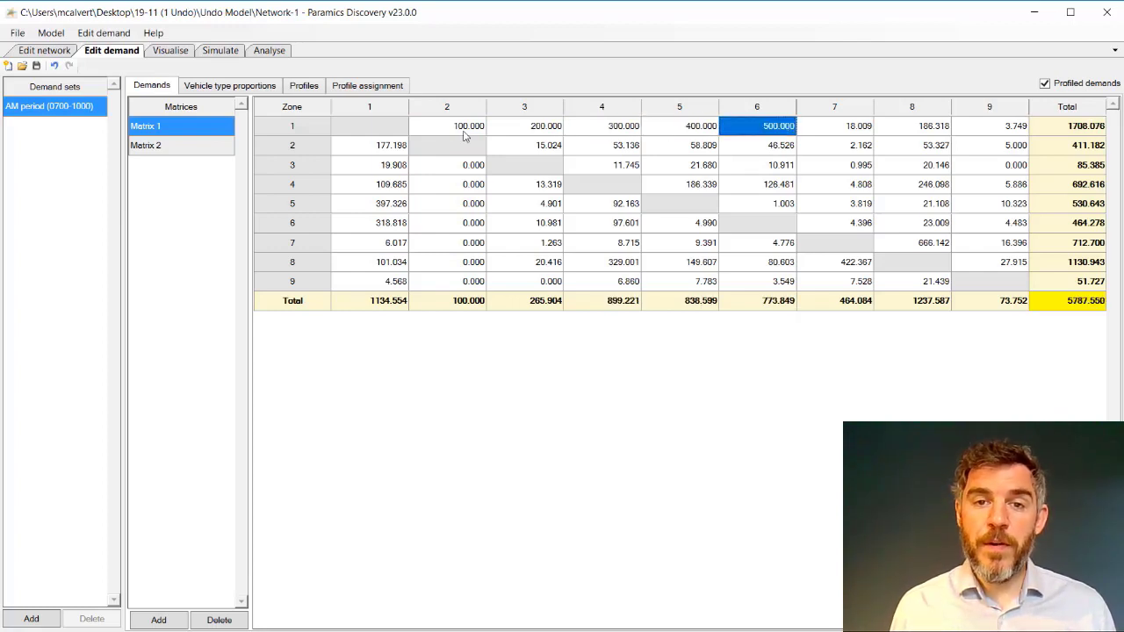
- Undo the five demand changes in the zone 1 row of Matrix 1
left_click(53, 66)
left_click(53, 65)
left_click(53, 66)
left_click(53, 66)
left_click(53, 66)
- Redo the first three undone demand changes in the zone 1 row
left_click(69, 66)
left_click(70, 66)
left_click(70, 66)
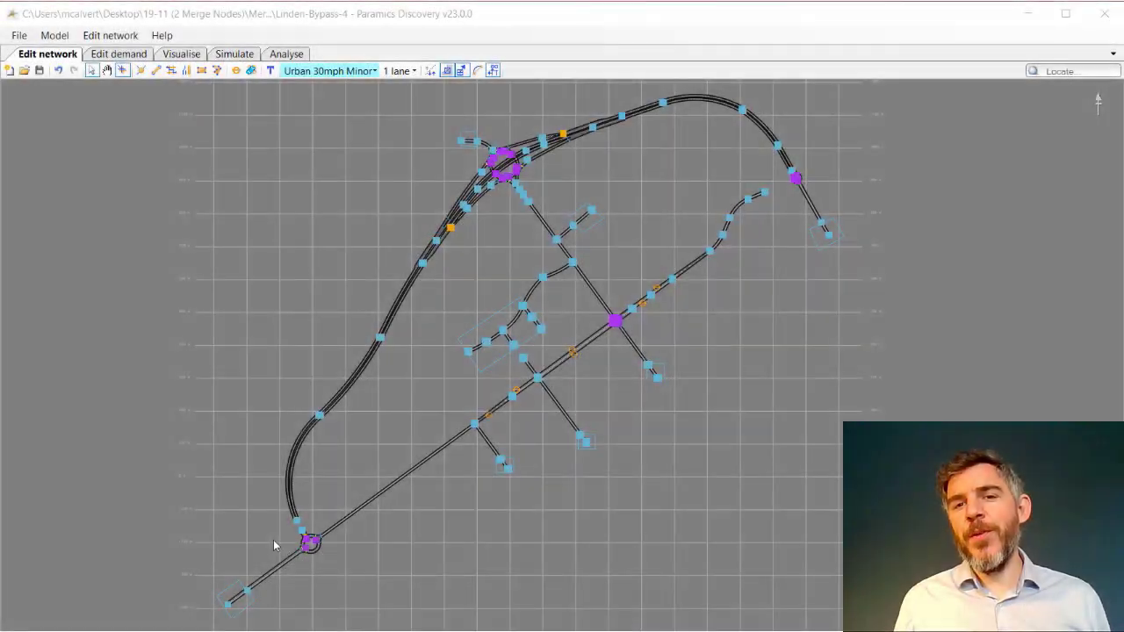
- Examine the Linden-Bypass network for gaps between road ends, from the southwest roundabout past the central side roads to the northern interchange
scroll(273, 539, "up", 5)
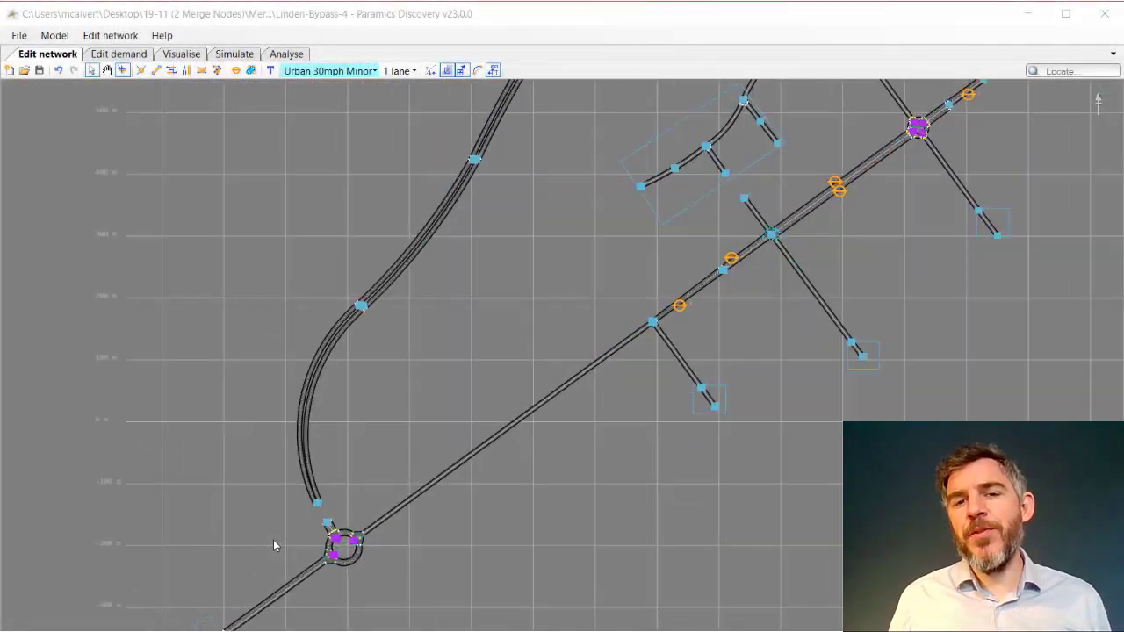
scroll(282, 529, "up", 3)
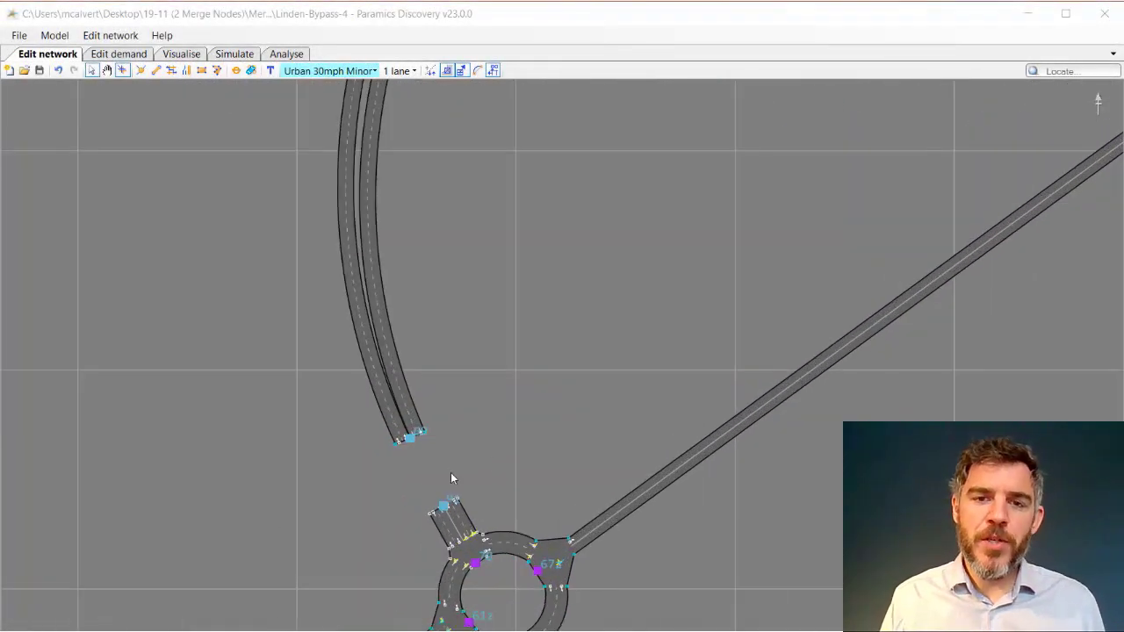
scroll(525, 404, "down", 3)
scroll(525, 401, "down", 3)
middle_click_drag(822, 172, 578, 461)
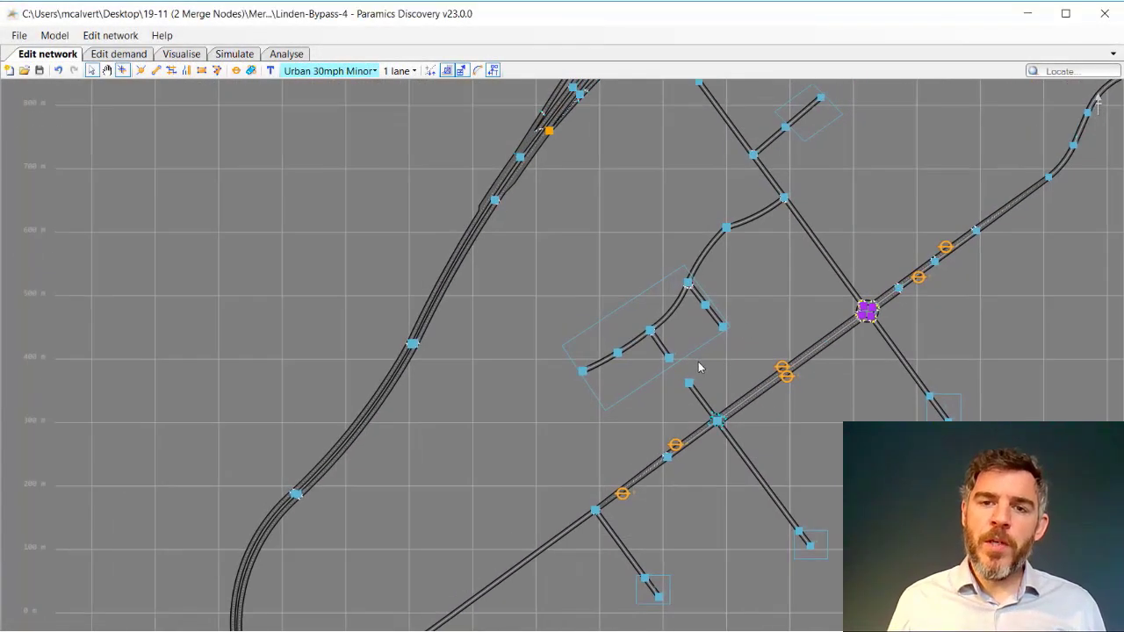
scroll(699, 362, "up", 4)
scroll(682, 375, "up", 3)
scroll(720, 294, "down", 4)
middle_click_drag(828, 188, 612, 496)
middle_click_drag(501, 165, 509, 319)
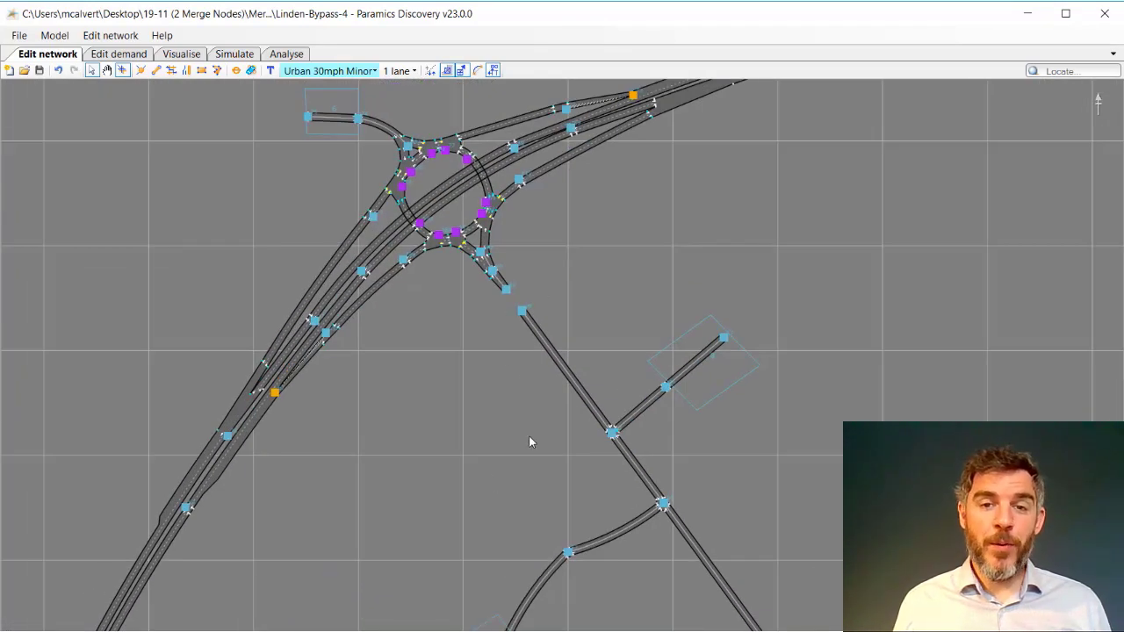
- Merge node 90 onto node 65 south of the northern interchange, and undo the merge
middle_click_drag(482, 355, 585, 378)
scroll(619, 333, "up", 6)
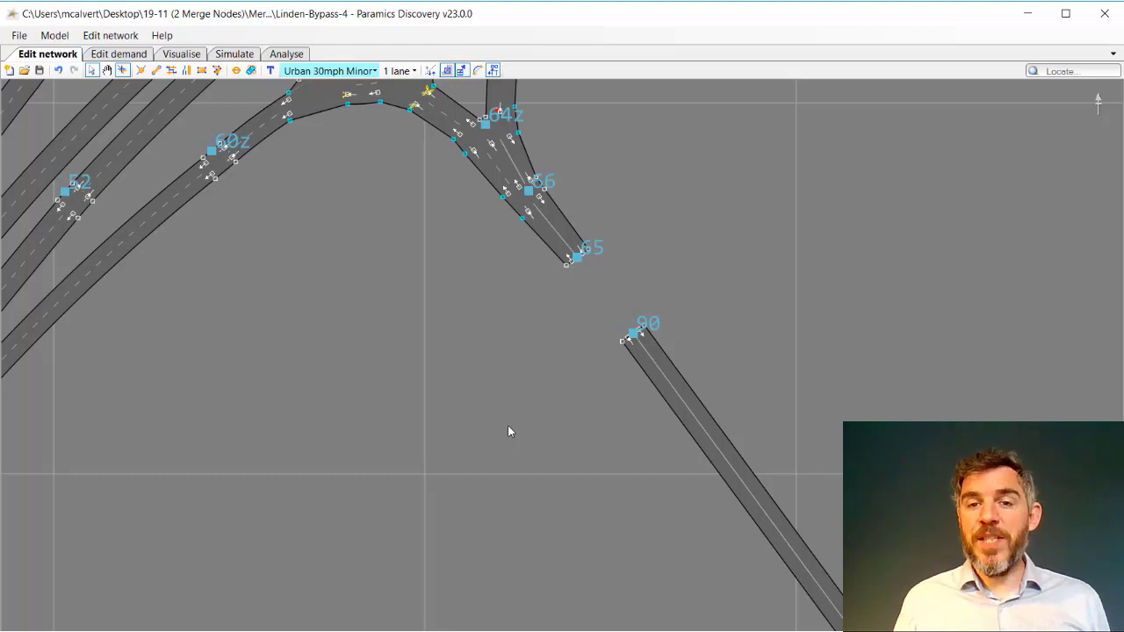
left_click(632, 333)
scroll(603, 328, "up", 2)
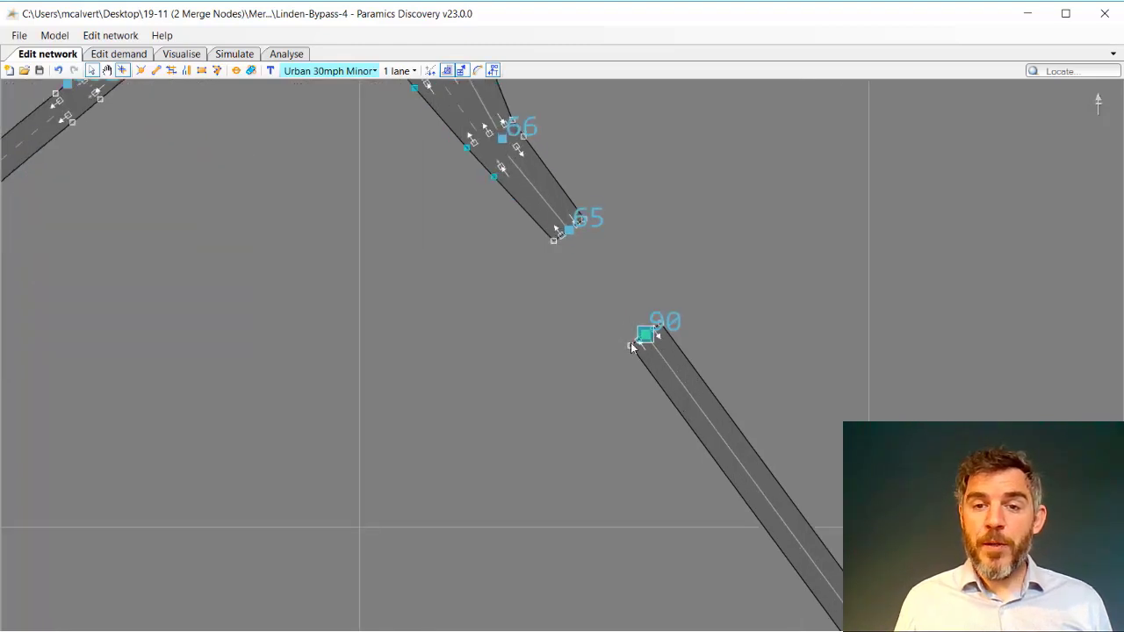
left_click_drag(644, 328, 567, 232)
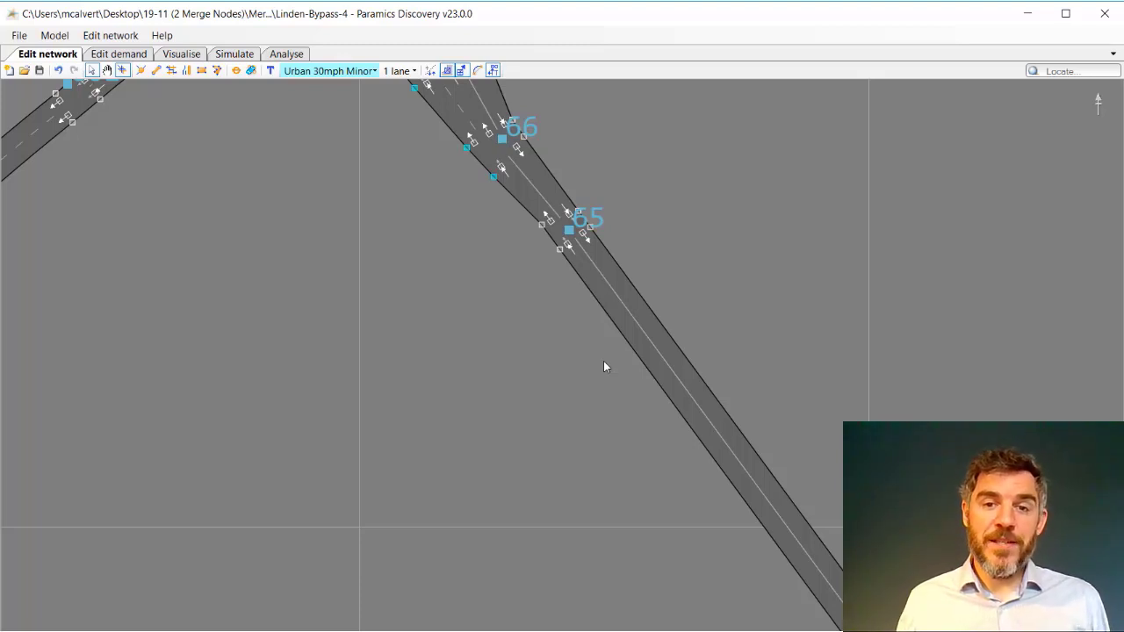
key("ctrl+z")
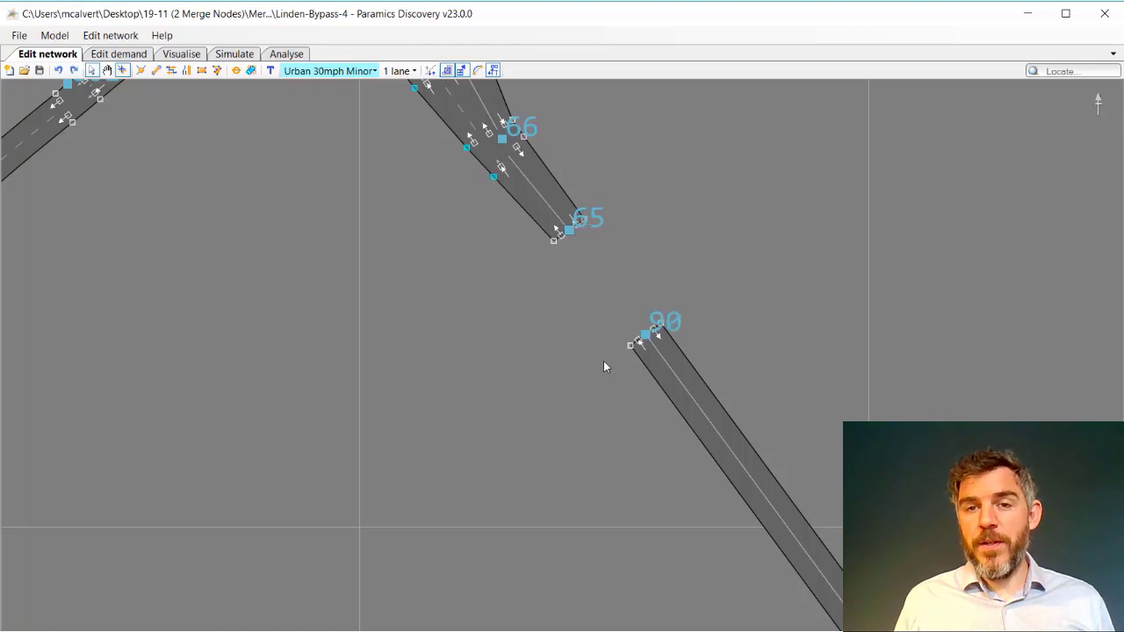
- Merge node 65 onto node 90 to connect the interchange arm with the road to the southeast
left_click_drag(571, 233, 644, 334)
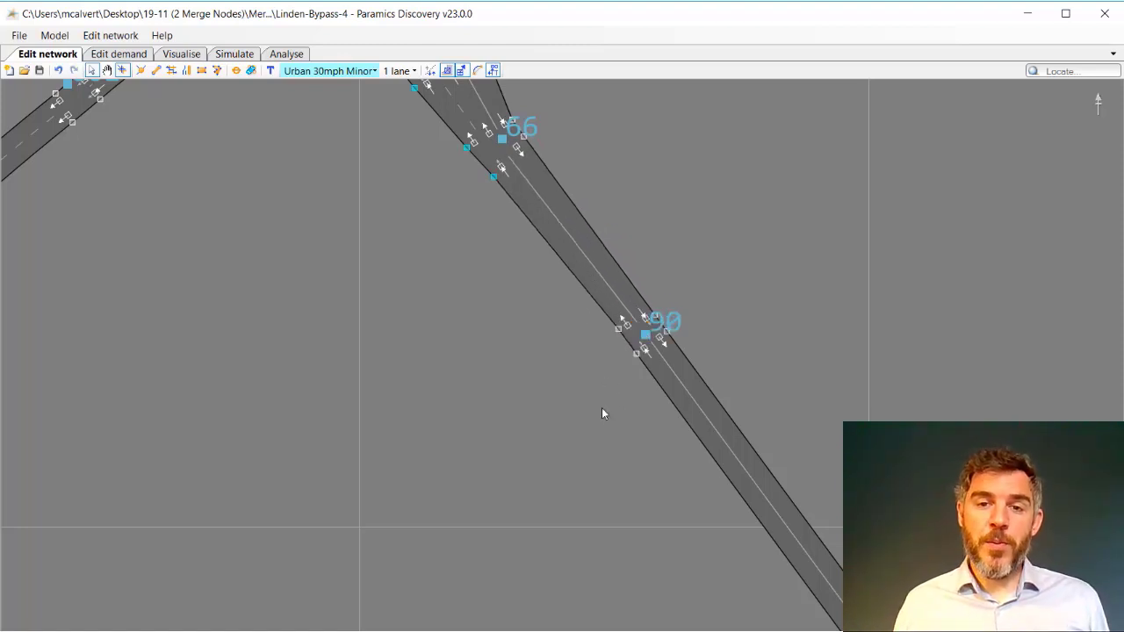
- Merge the loose end node of the side road off the main road onto the nearby dead-end node inside the zone
middle_click_drag(290, 468, 445, 270)
scroll(445, 270, "down", 2)
scroll(445, 271, "down", 4)
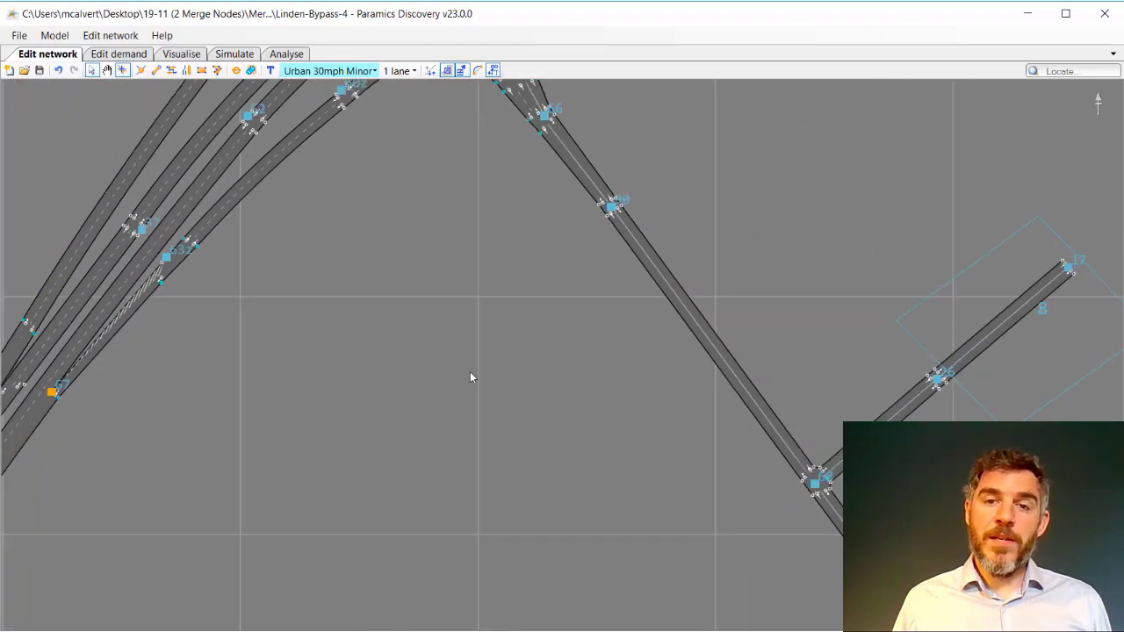
middle_click_drag(342, 492, 721, 131)
middle_click_drag(413, 584, 626, 107)
middle_click_drag(551, 436, 259, 230)
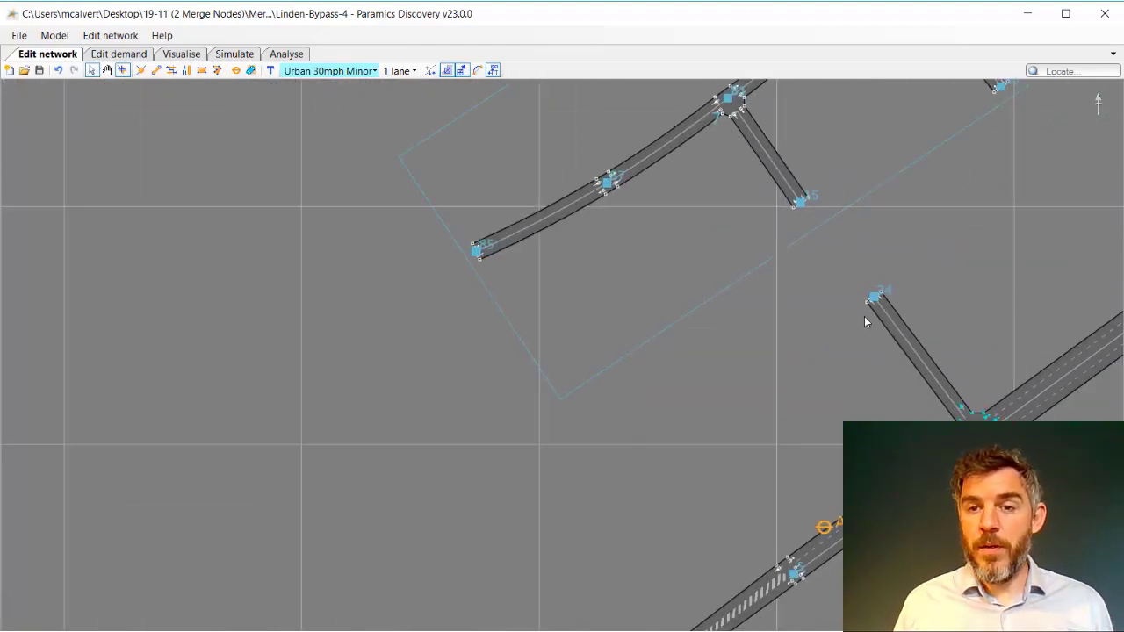
middle_click_drag(839, 275, 763, 332)
left_click_drag(801, 357, 730, 269)
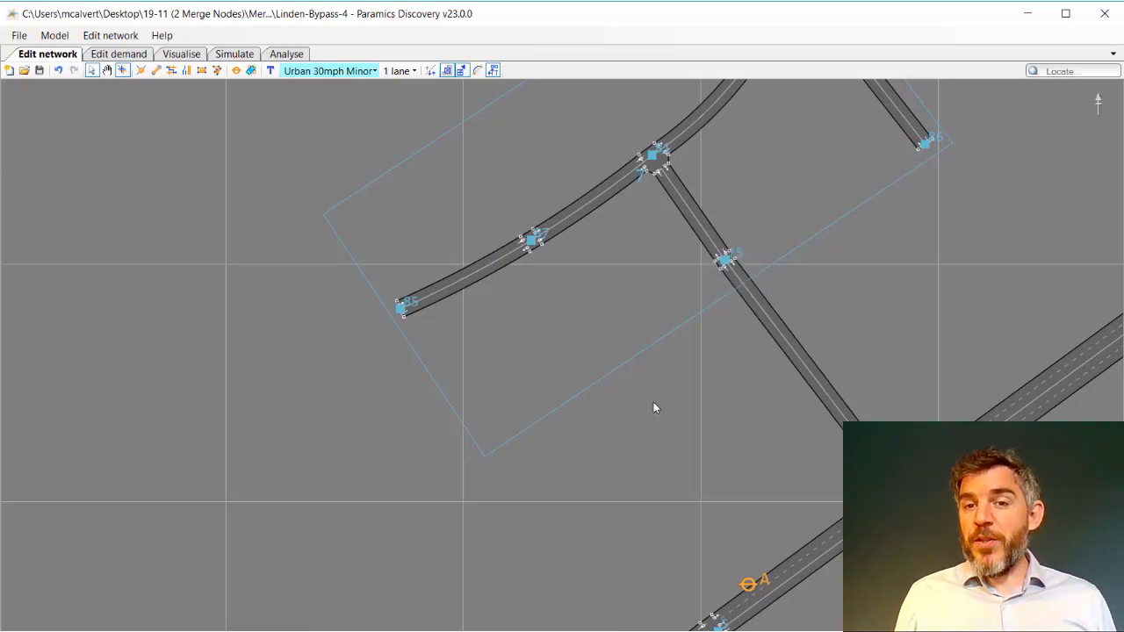
- Merge the end node of the southwest roundabout's short northern arm onto the end node of the curved bypass
scroll(366, 412, "down", 3)
middle_click_drag(355, 426, 728, 145)
middle_click_drag(330, 497, 715, 212)
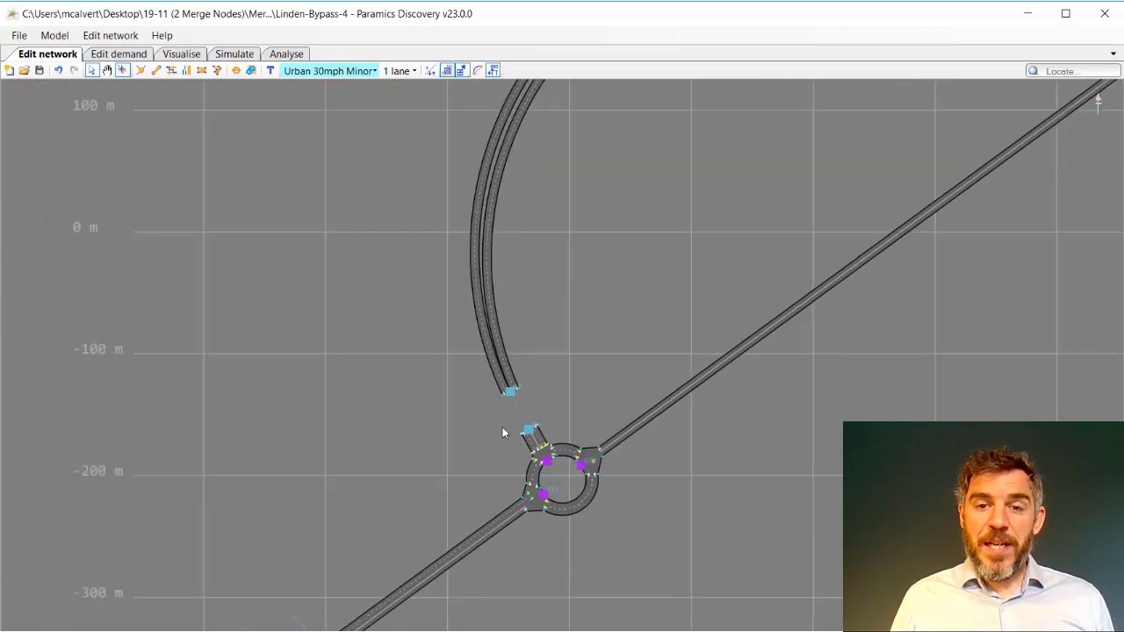
scroll(501, 428, "up", 3)
scroll(502, 428, "up", 2)
left_click_drag(582, 430, 527, 324)
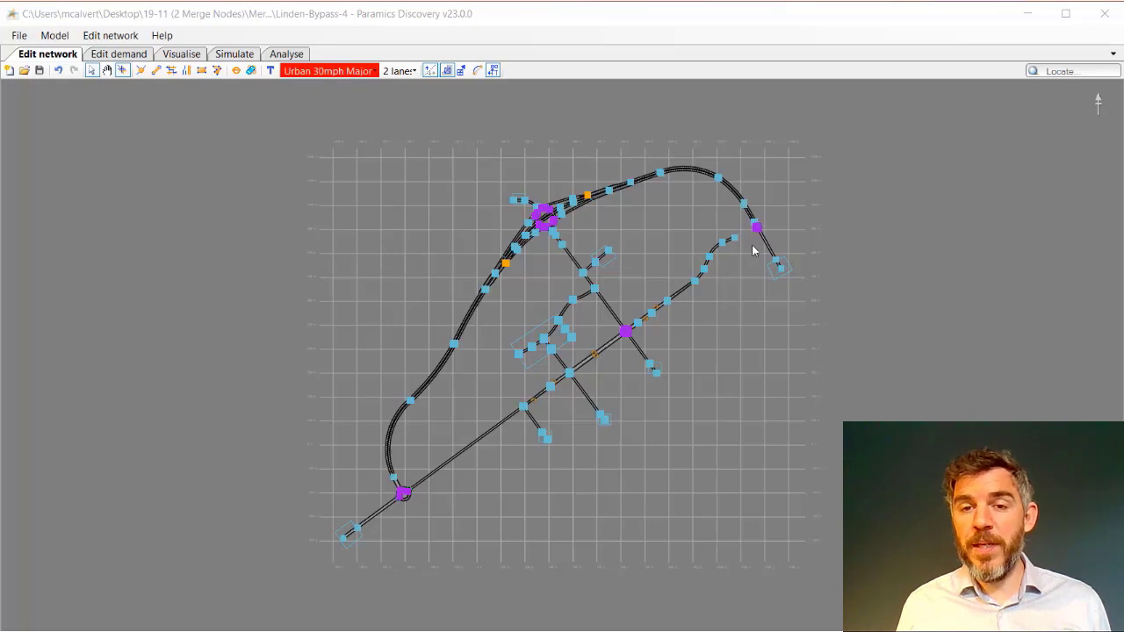
- Merge road end node 42 onto node 53z of the eastern roundabout
scroll(752, 250, "up", 2)
scroll(751, 247, "up", 8)
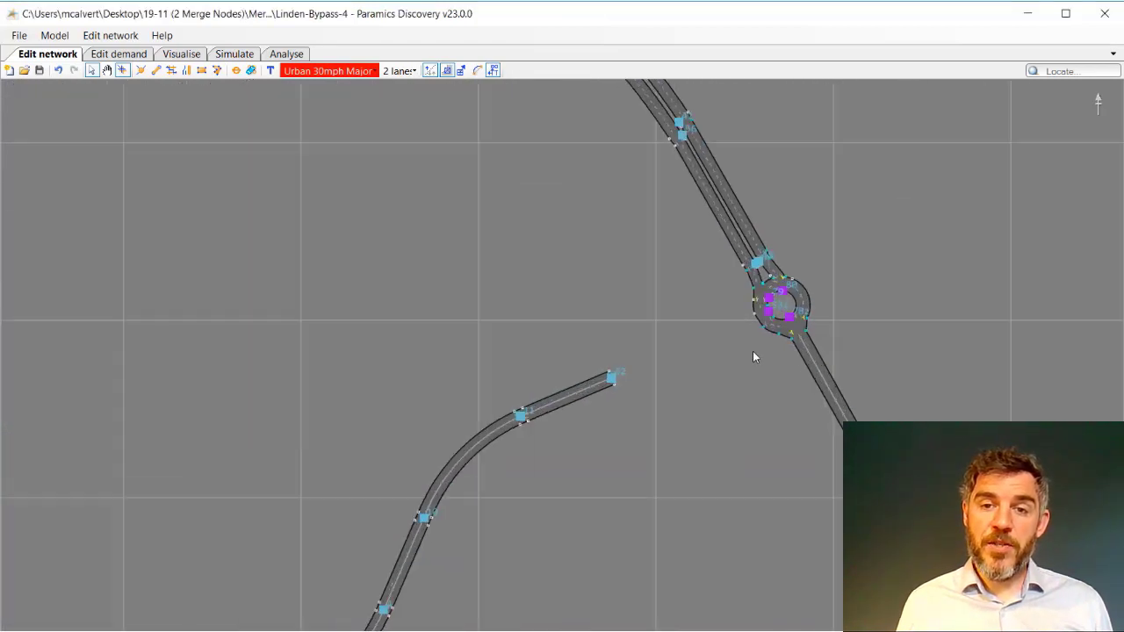
middle_click_drag(753, 353, 700, 383)
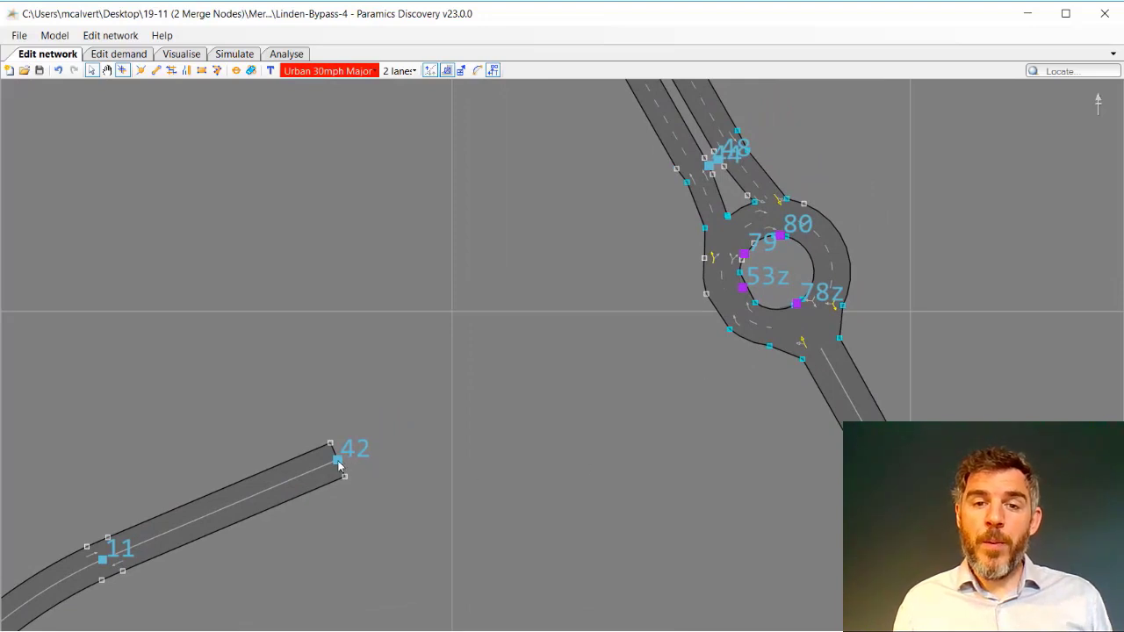
left_click_drag(339, 461, 740, 290)
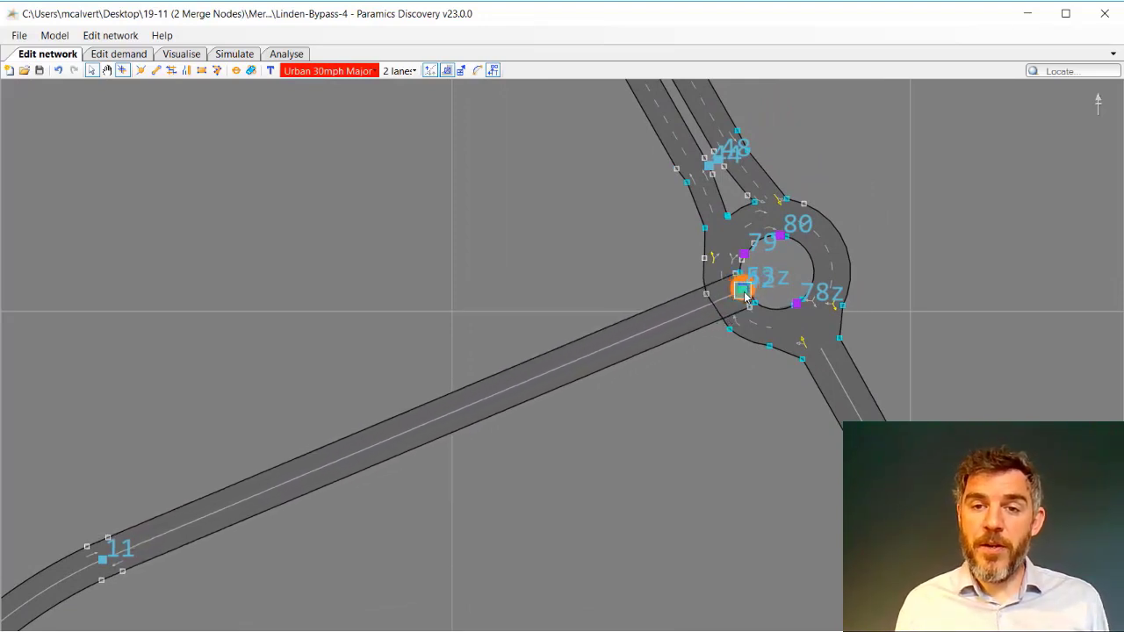
left_click(759, 370)
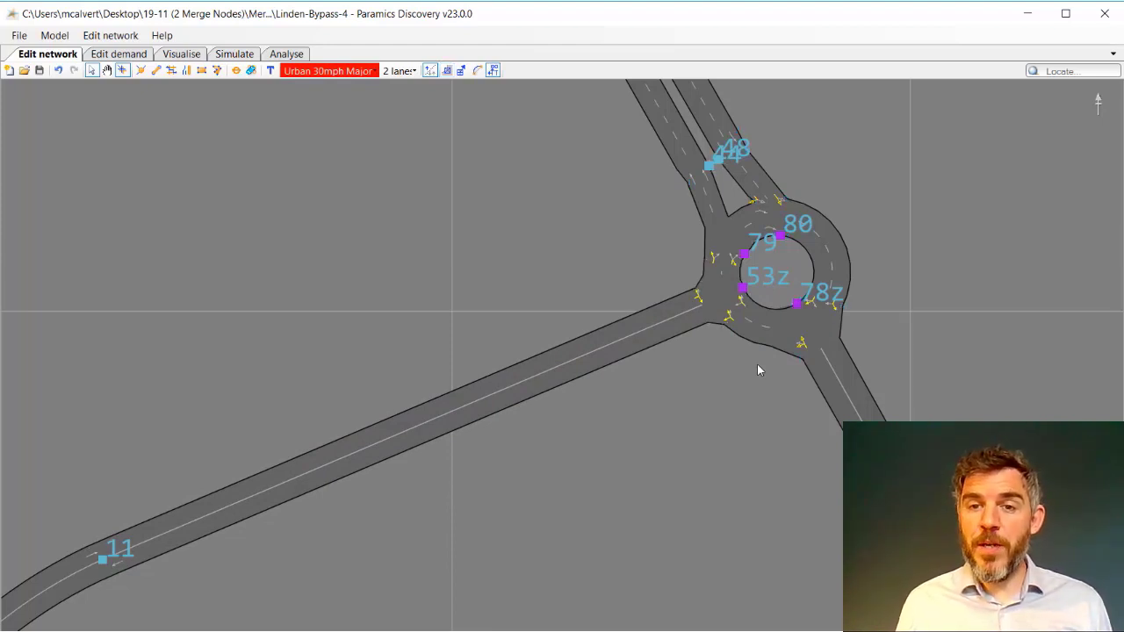
- Examine the turn arrows where the newly joined road meets the roundabout at node 53z
scroll(758, 370, "up", 3)
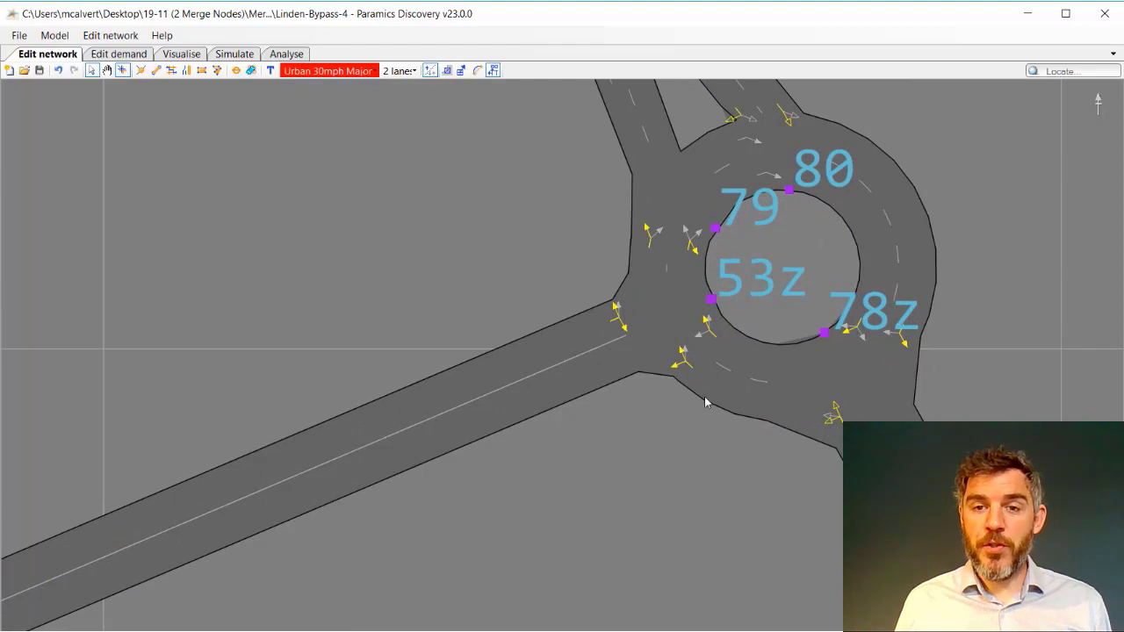
middle_click_drag(617, 343, 554, 463)
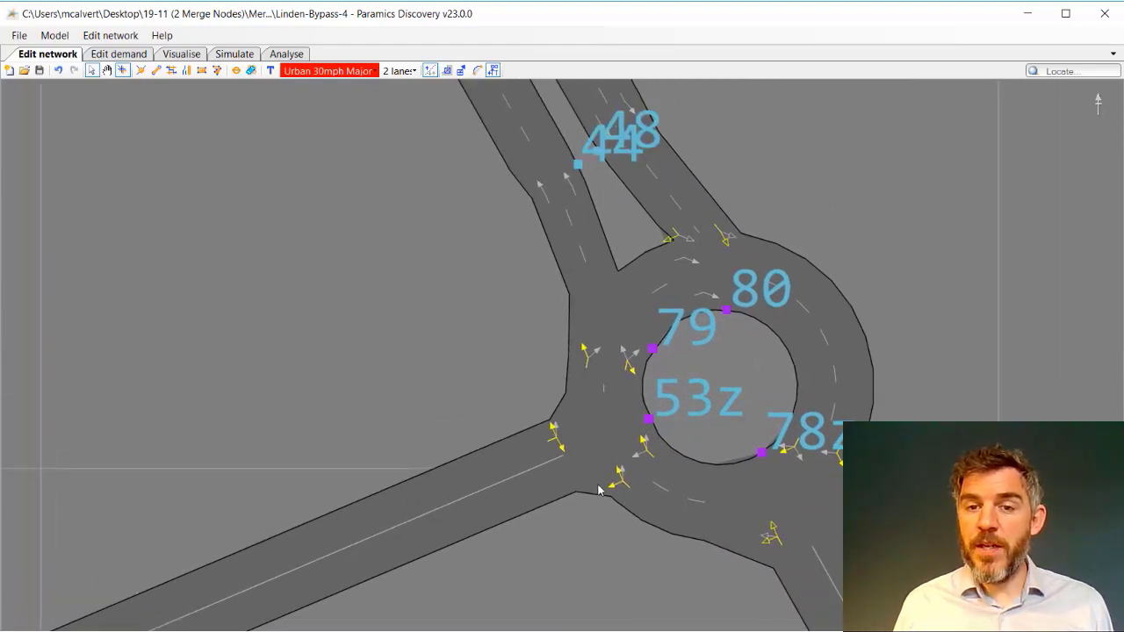
scroll(562, 431, "up", 3)
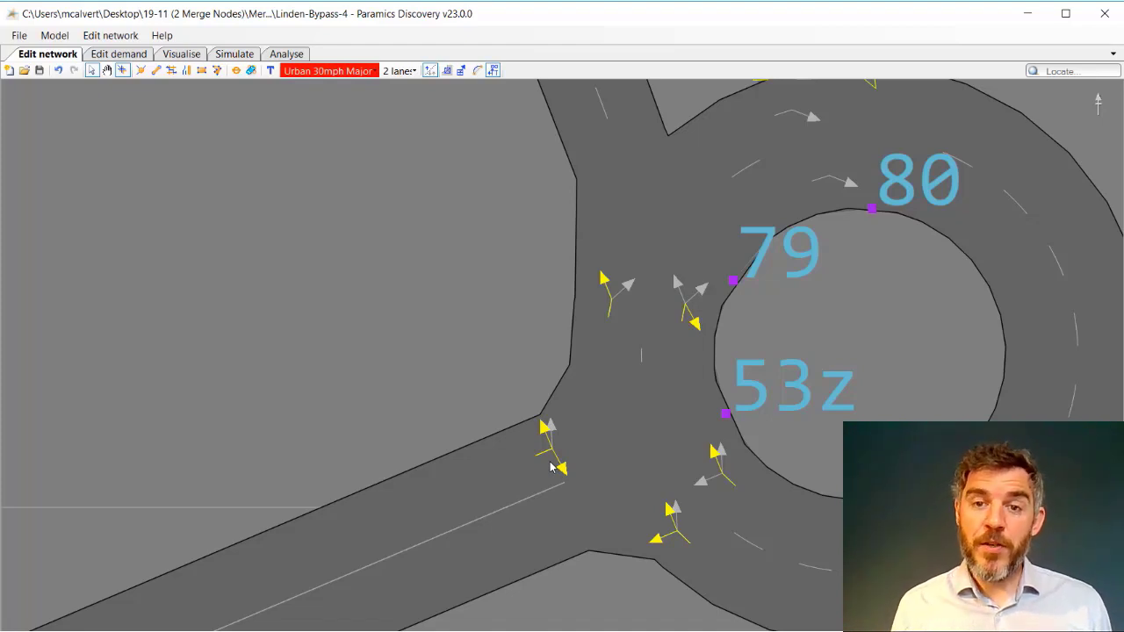
- Review the signal stages of the crossroads at node 1 on the main road southwest of the roundabout
scroll(551, 466, "down", 3)
scroll(550, 464, "down", 6)
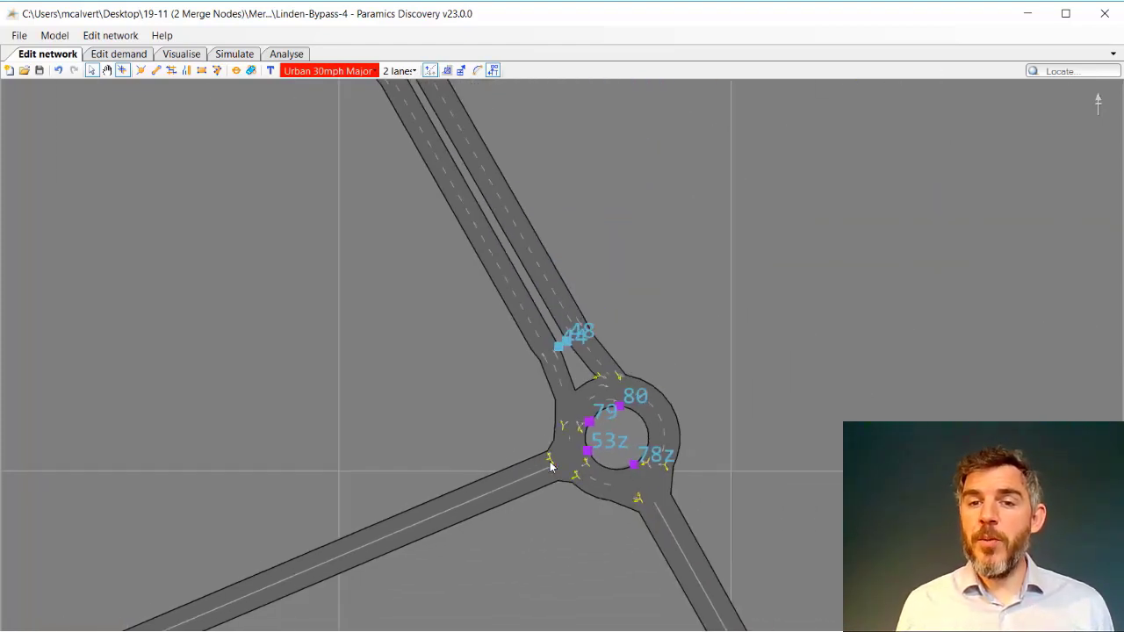
middle_click_drag(280, 525, 736, 251)
scroll(421, 537, "down", 4)
middle_click_drag(421, 537, 777, 224)
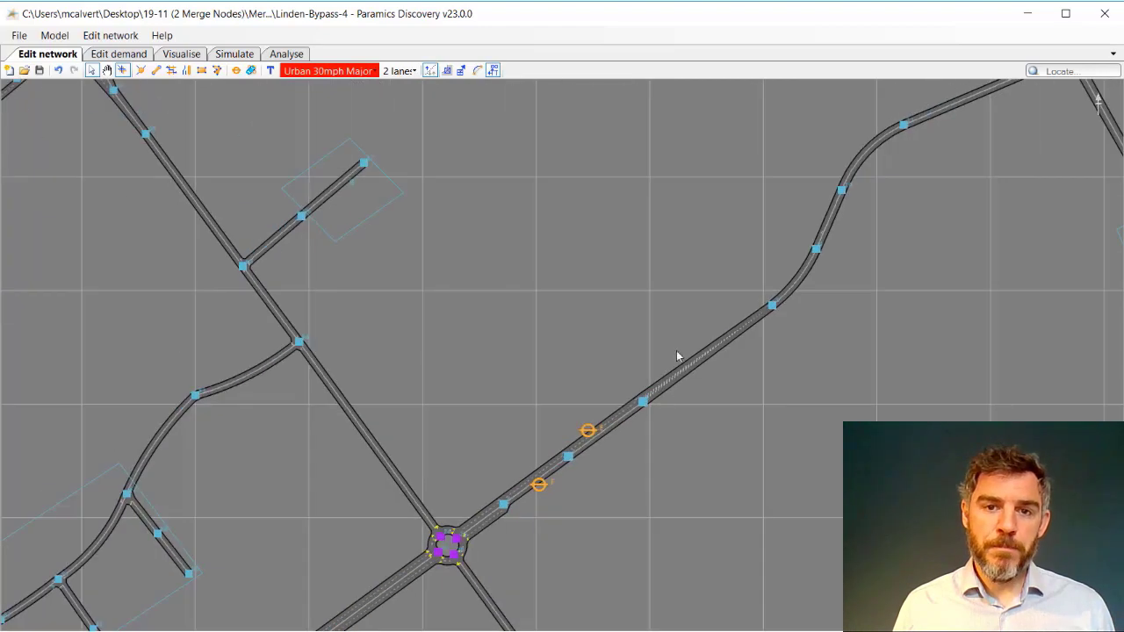
middle_click_drag(378, 538, 660, 237)
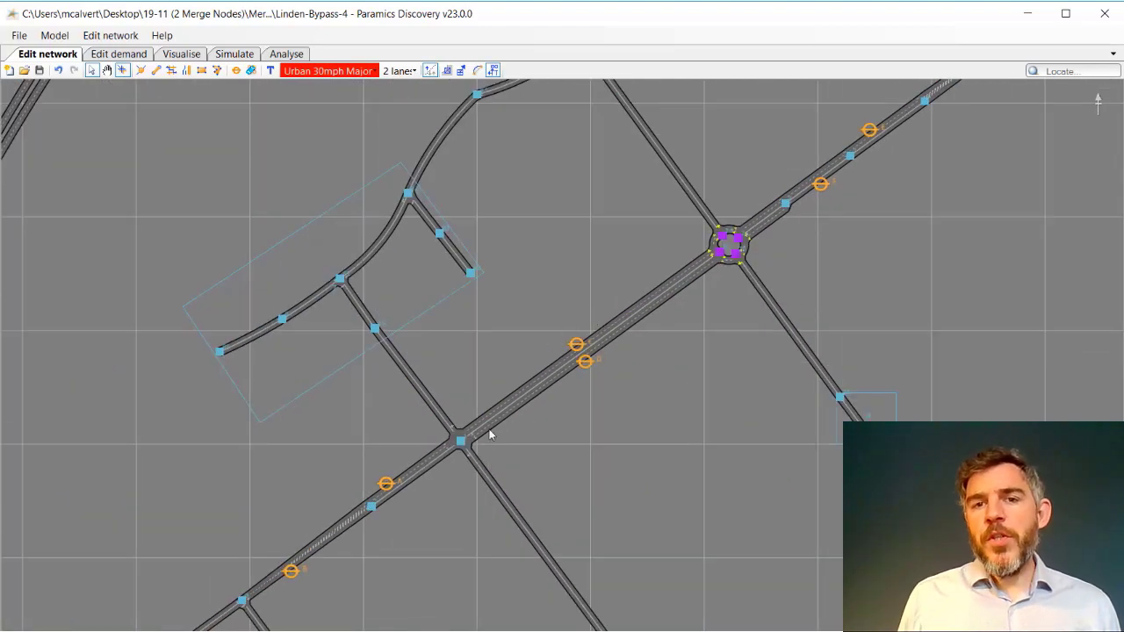
scroll(472, 460, "up", 4)
middle_click_drag(468, 416, 535, 416)
key("Left")
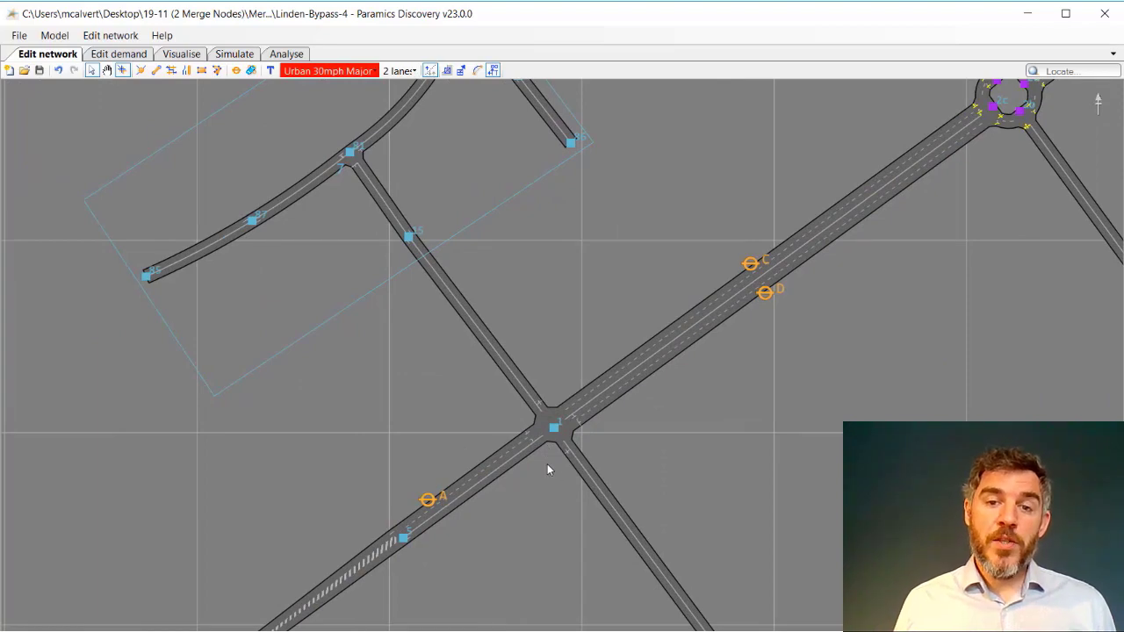
right_click(553, 432)
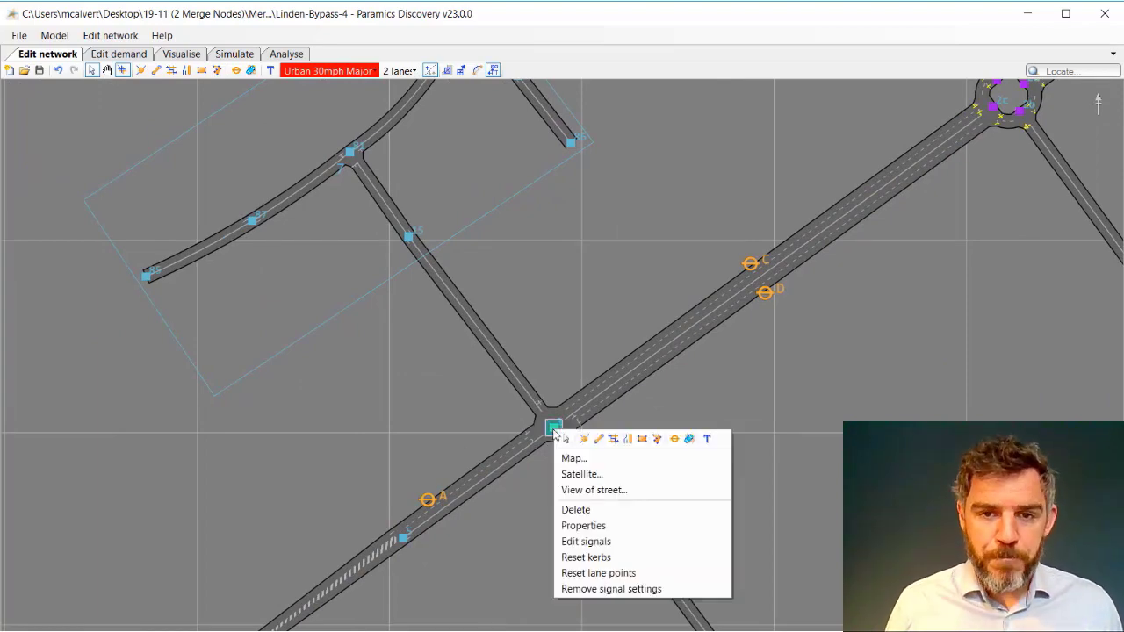
left_click(585, 542)
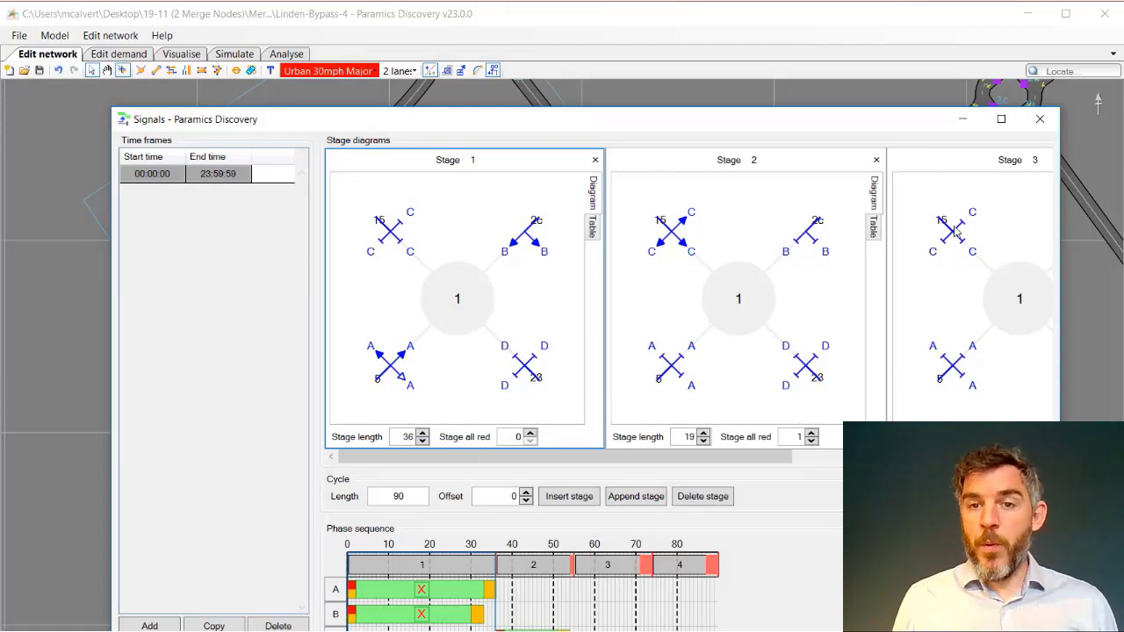
left_click(1039, 127)
- Merge the dead-end node of the side road inside the zone onto crossroads node 1 and check the node's signal settings
left_click(571, 143)
left_click_drag(569, 144, 555, 431)
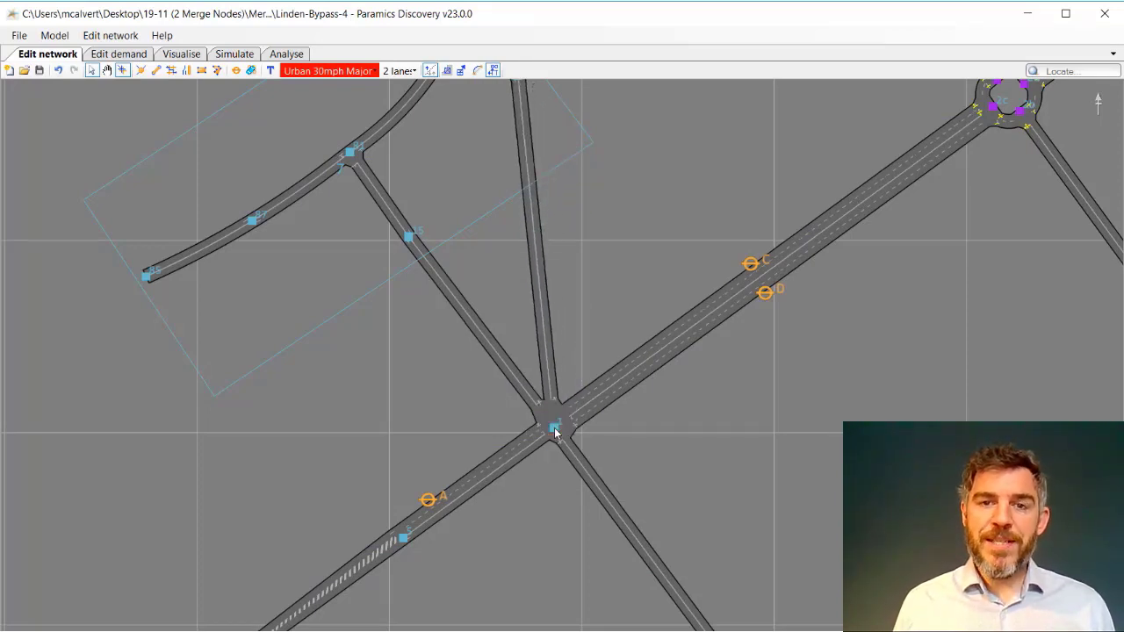
scroll(554, 430, "up", 2)
right_click(554, 428)
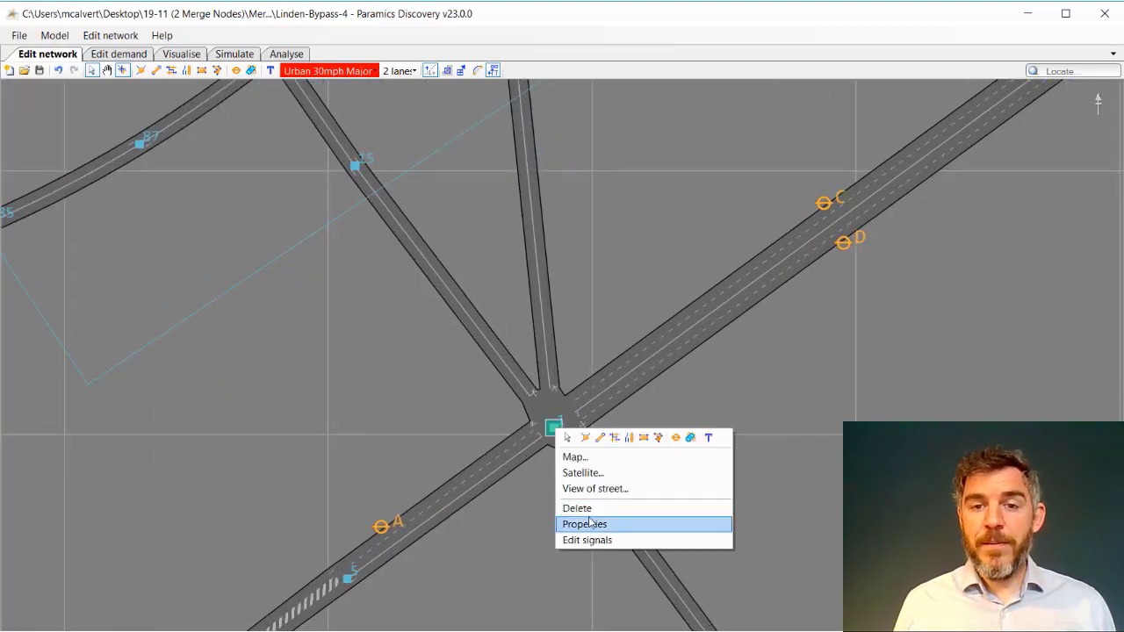
left_click(597, 541)
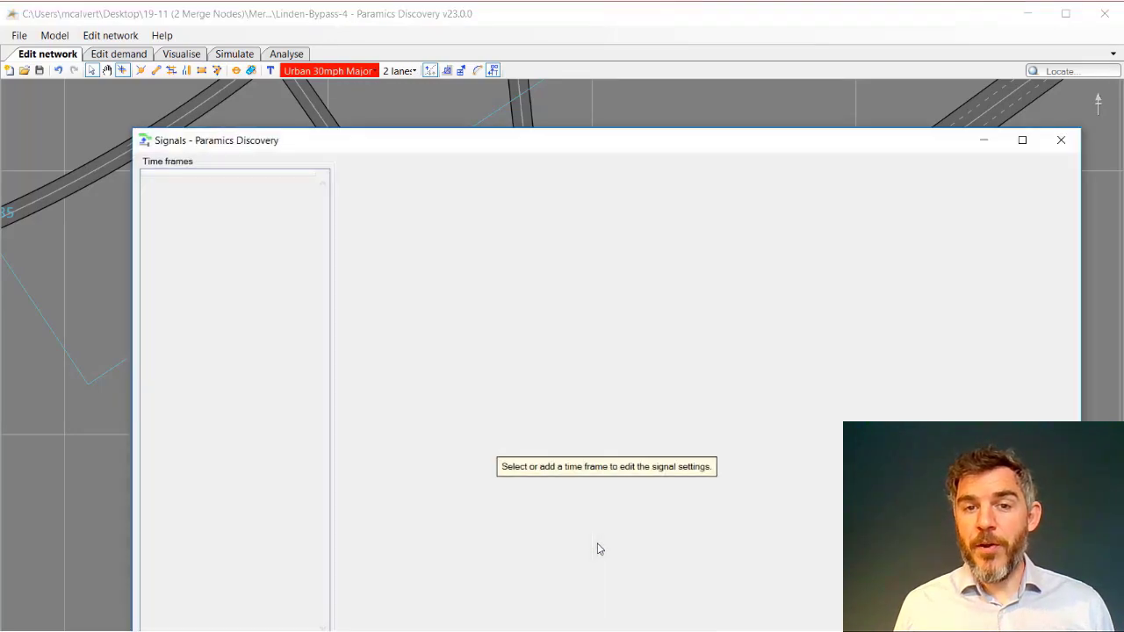
left_click(1057, 141)
- Undo the merge onto crossroads node 1 and reopen the node's signal settings
middle_click_drag(580, 244, 583, 320)
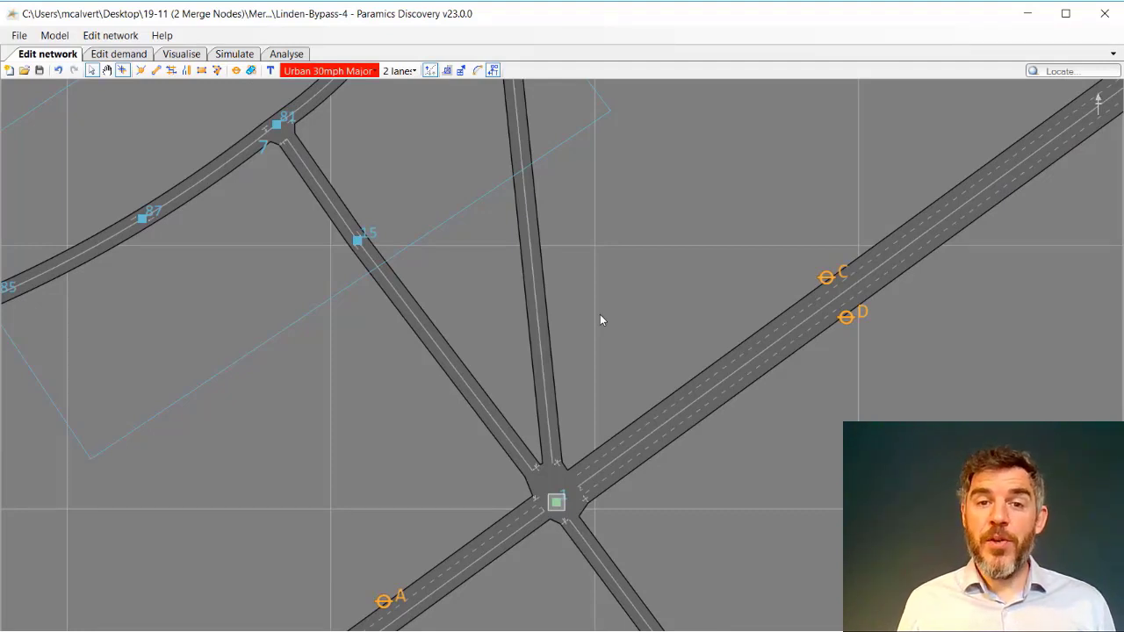
key("ctrl+z")
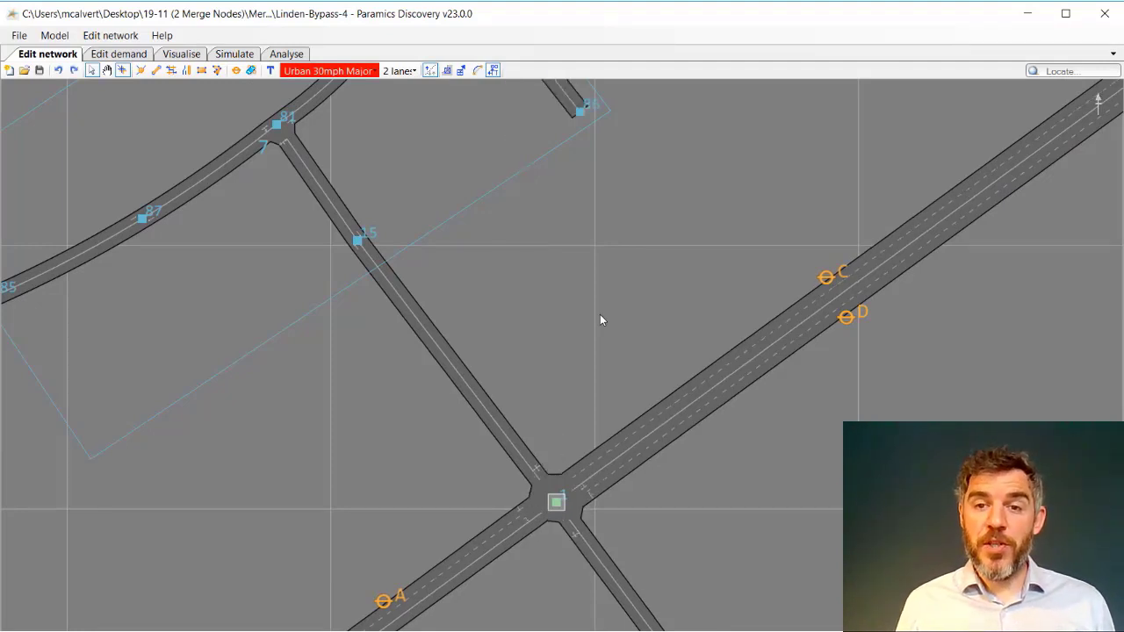
right_click(560, 501)
left_click(594, 609)
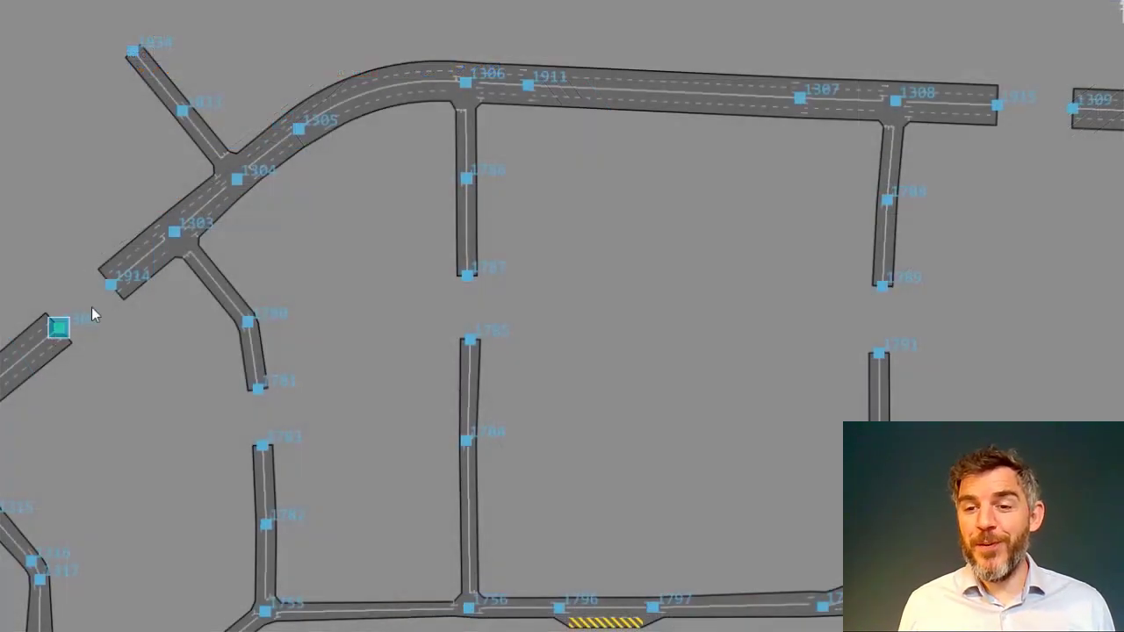
- Merge the southwest main road's end node onto node 1914, node 1781 onto node 1783, and node 1785 onto node 1787
left_click_drag(92, 310, 110, 283)
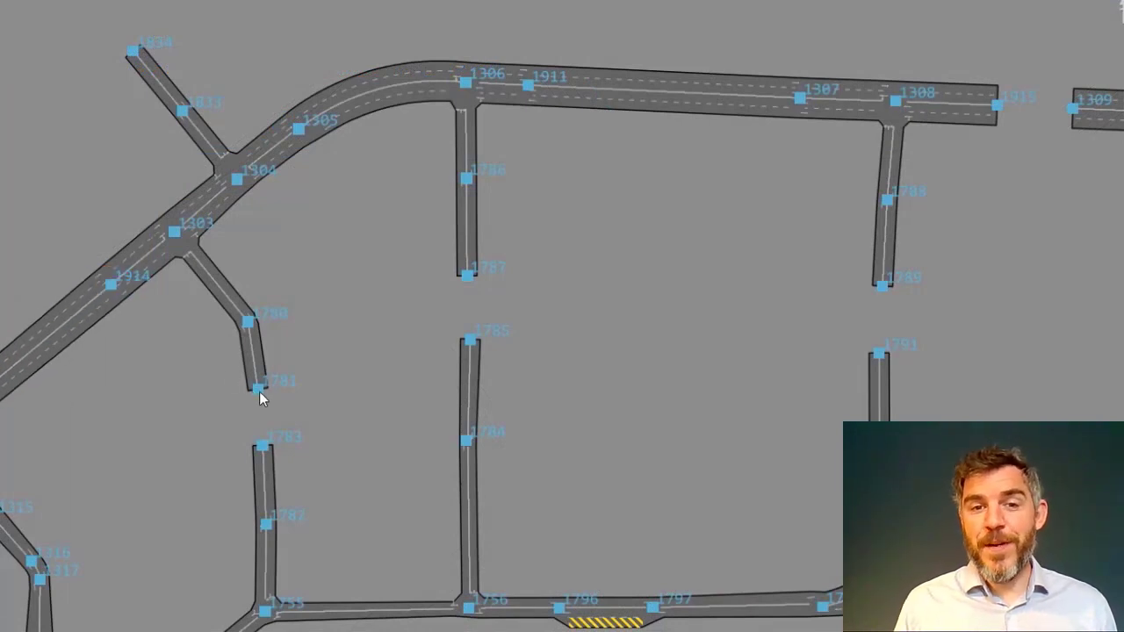
left_click_drag(260, 391, 263, 445)
left_click_drag(470, 338, 466, 274)
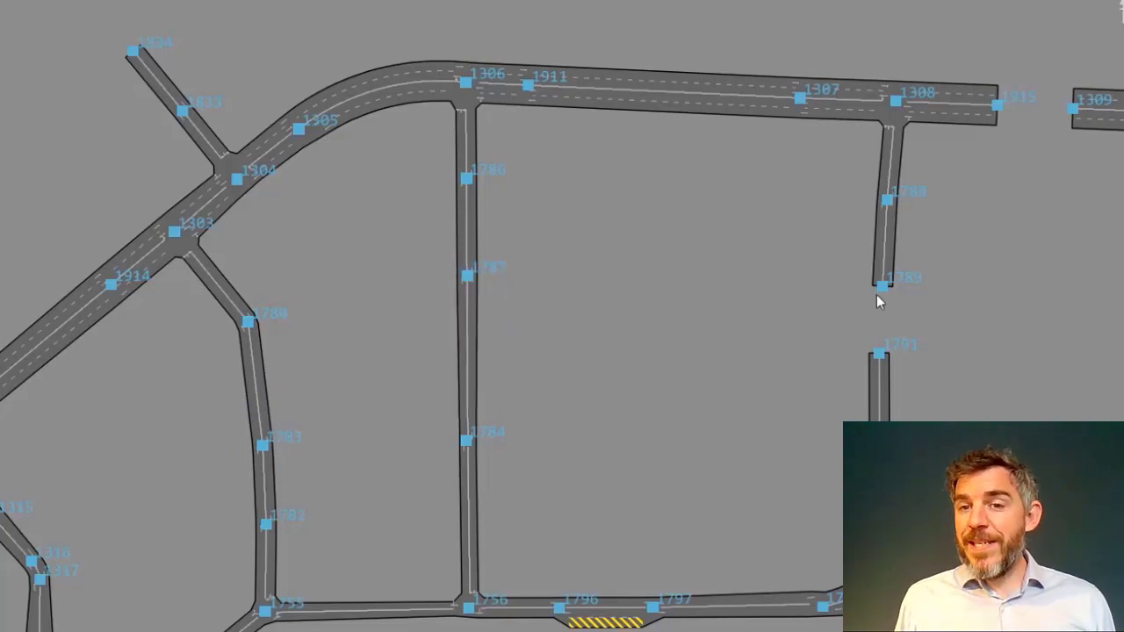
- Merge node 1789 onto node 1791 on the eastern side road and node 1309 onto node 1915 on the main road
left_click(880, 290)
left_click_drag(880, 301, 900, 334)
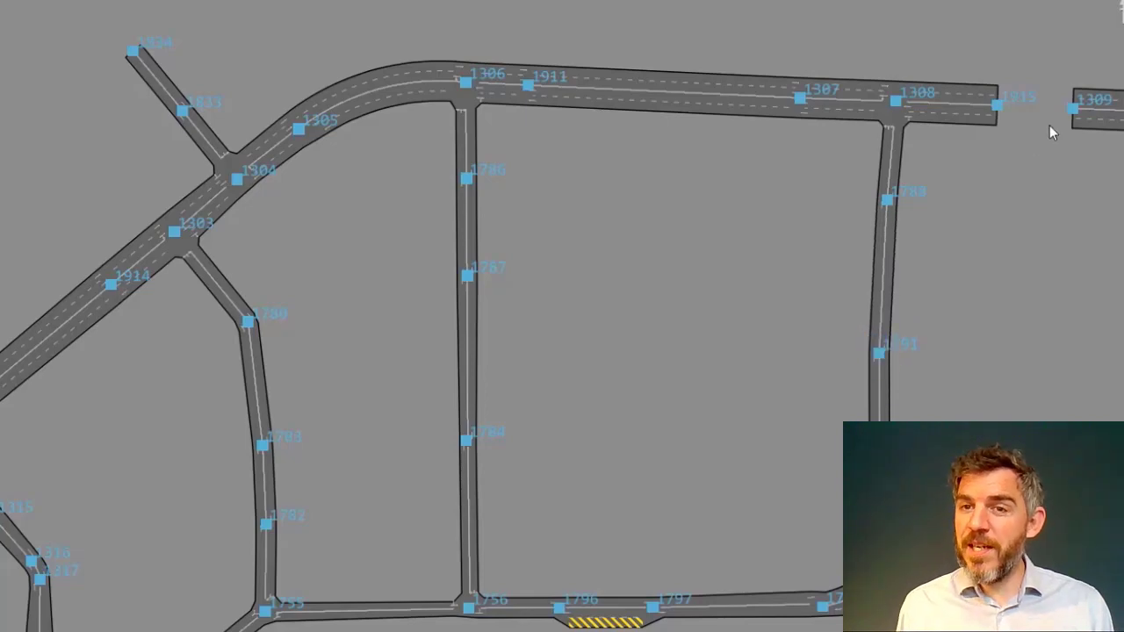
left_click(1072, 112)
left_click_drag(1071, 114, 1019, 110)
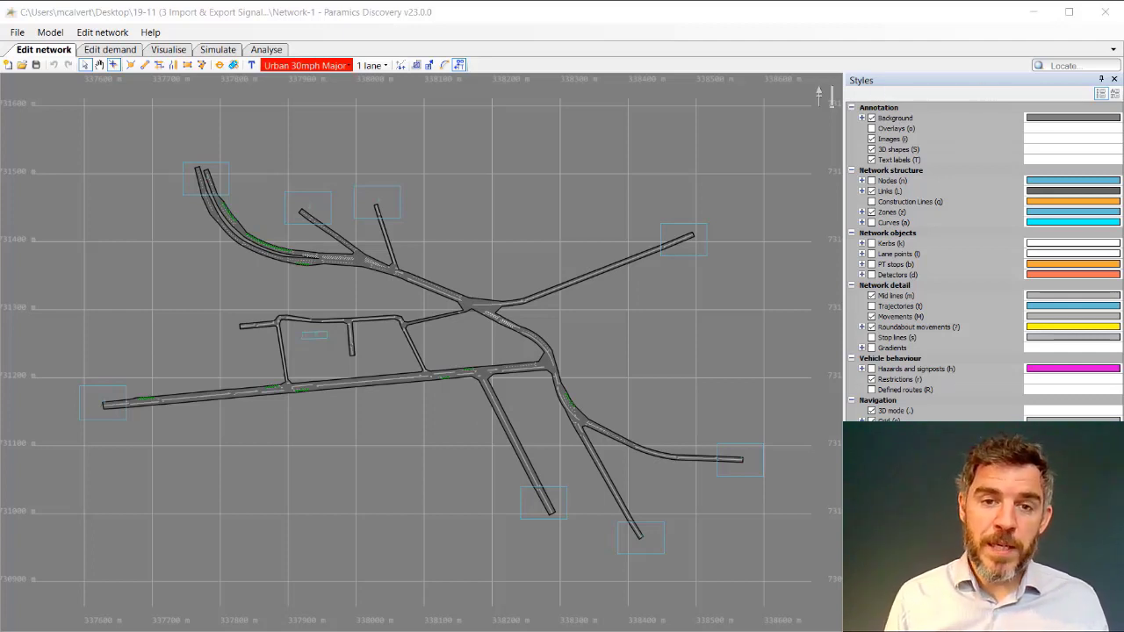
- Show the yellow junction markers on the network and replace the Styles list with a widened Inspector
left_click(871, 474)
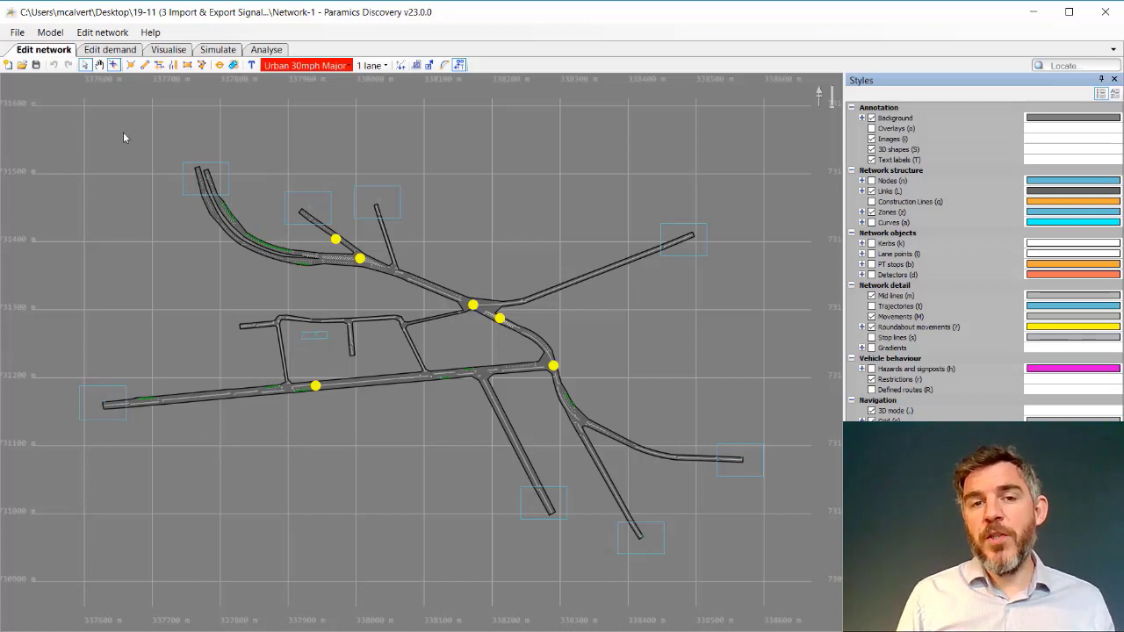
left_click(105, 33)
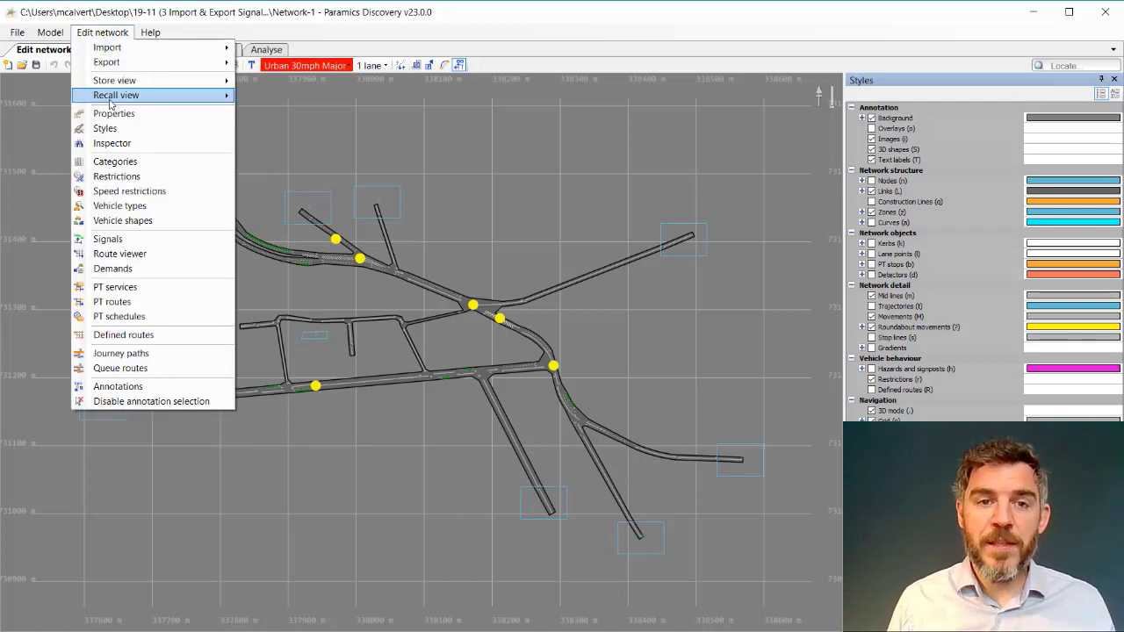
left_click(113, 144)
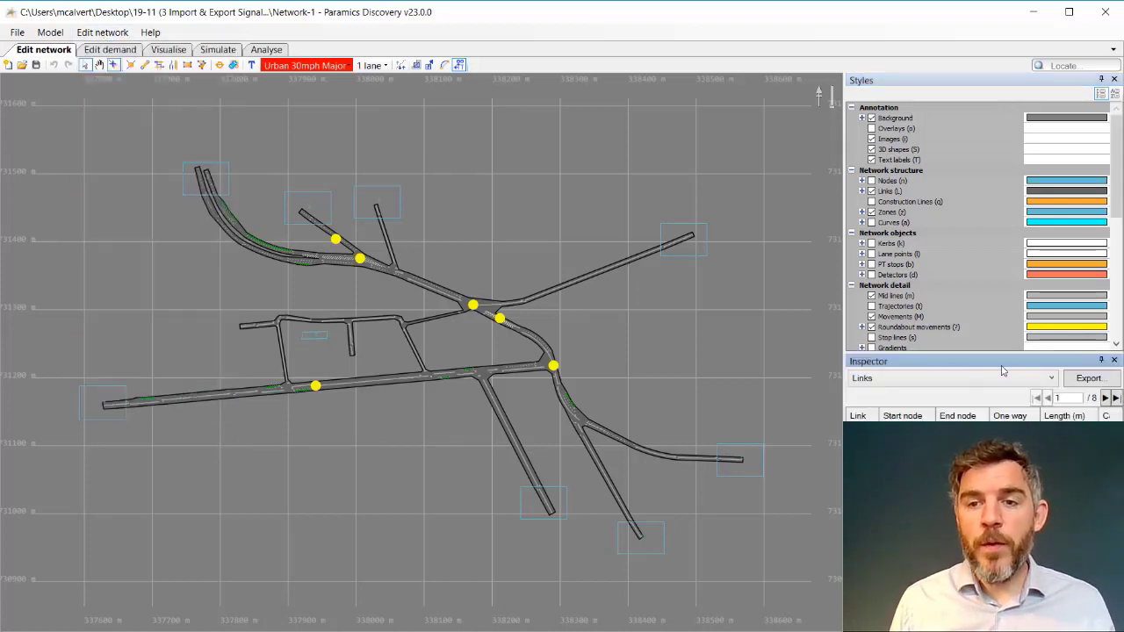
left_click(1102, 80)
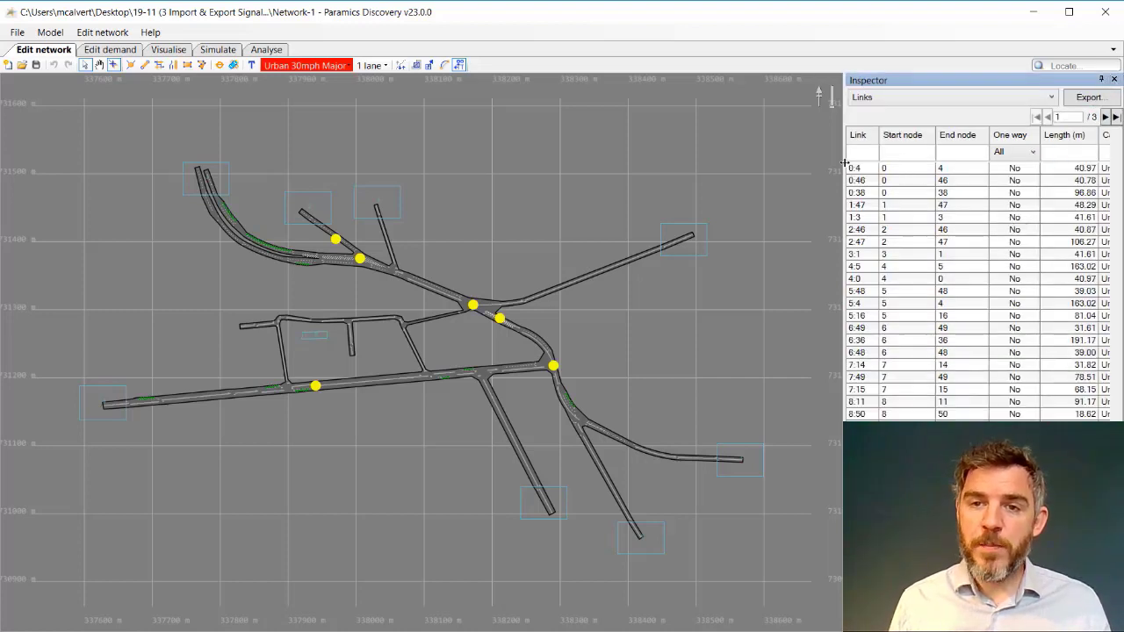
left_click_drag(841, 163, 736, 193)
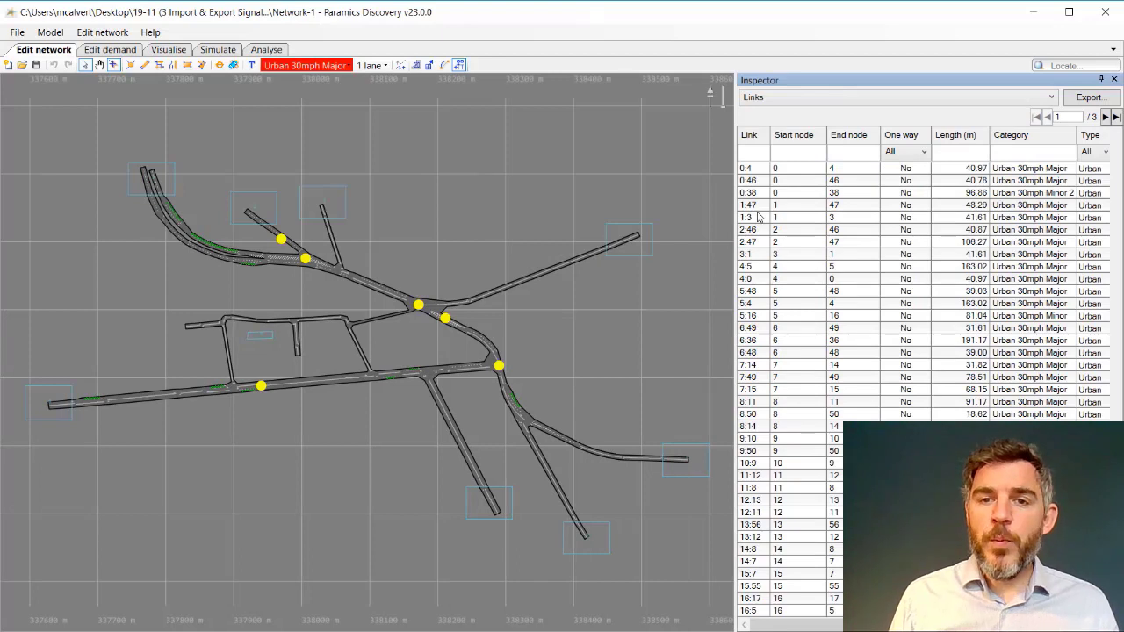
- List the network's signal timings in the Inspector
left_click(1045, 98)
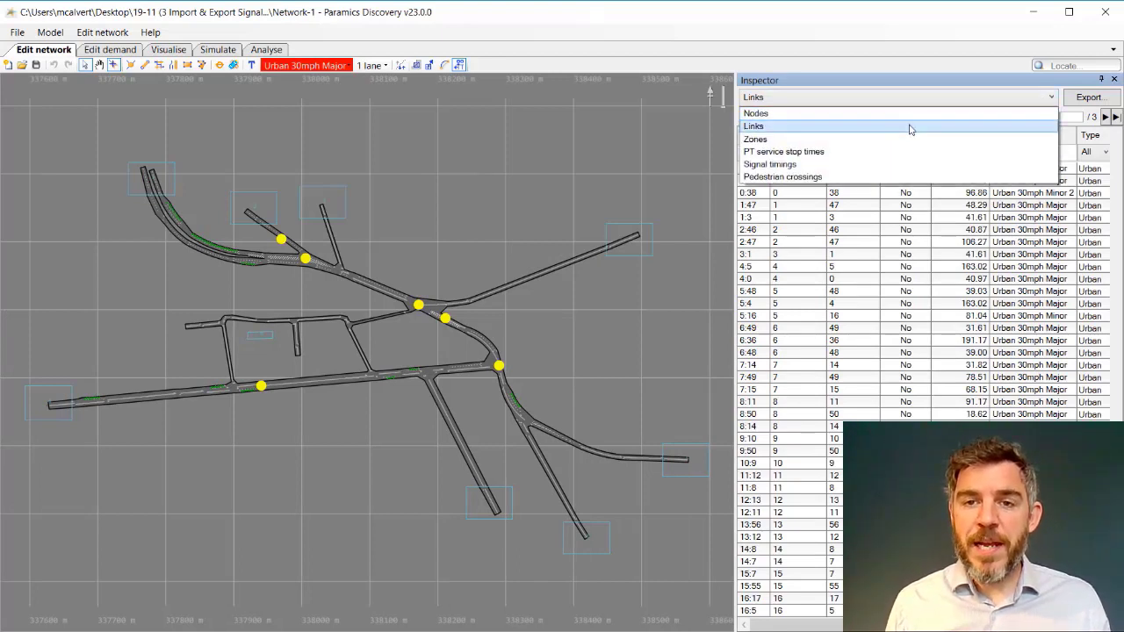
left_click(886, 167)
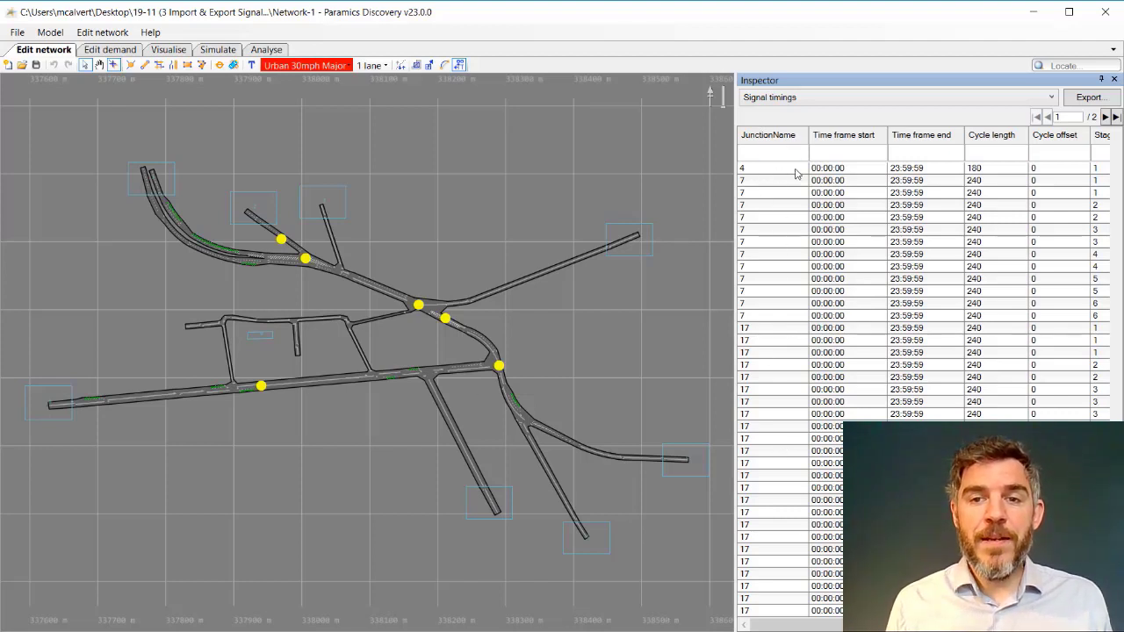
mouse_move(851, 624)
left_mouse_down()
mouse_move(1034, 625)
mouse_move(850, 625)
left_mouse_up()
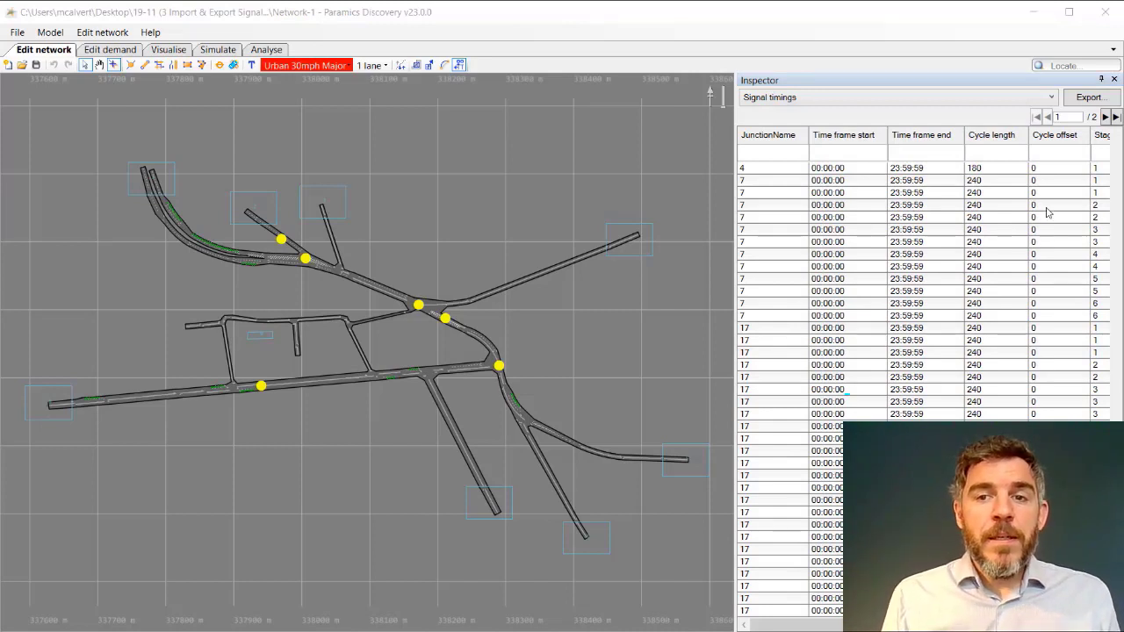
- Export the listed signal timings as a CSV file named "Signal timings inspector" in the Import & Export Signals Model folder
left_click(1088, 97)
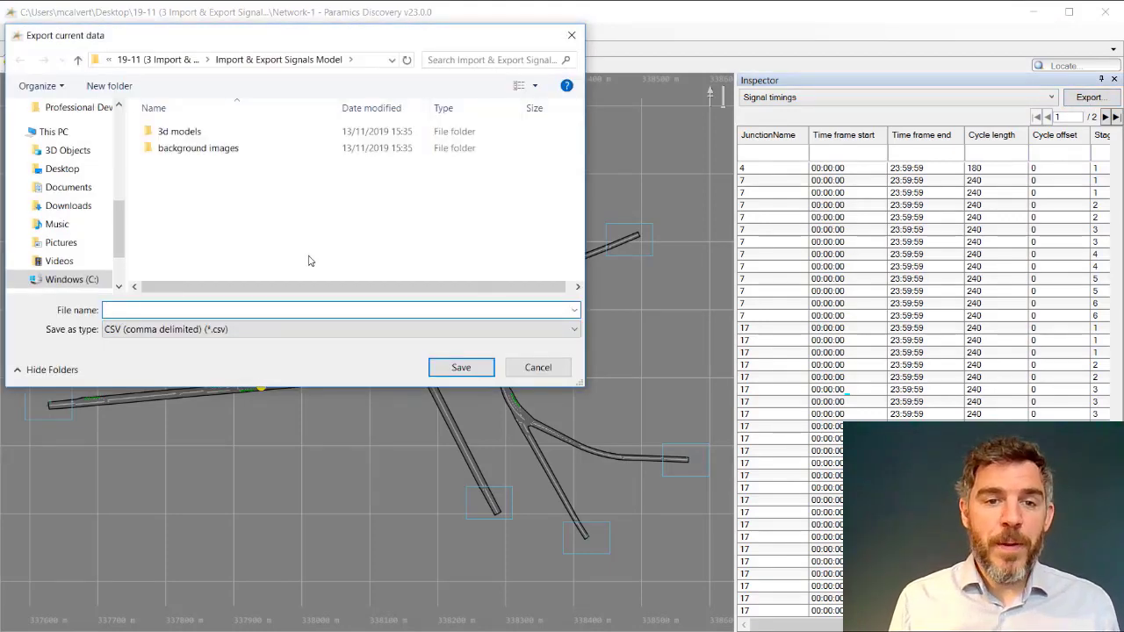
left_click(177, 310)
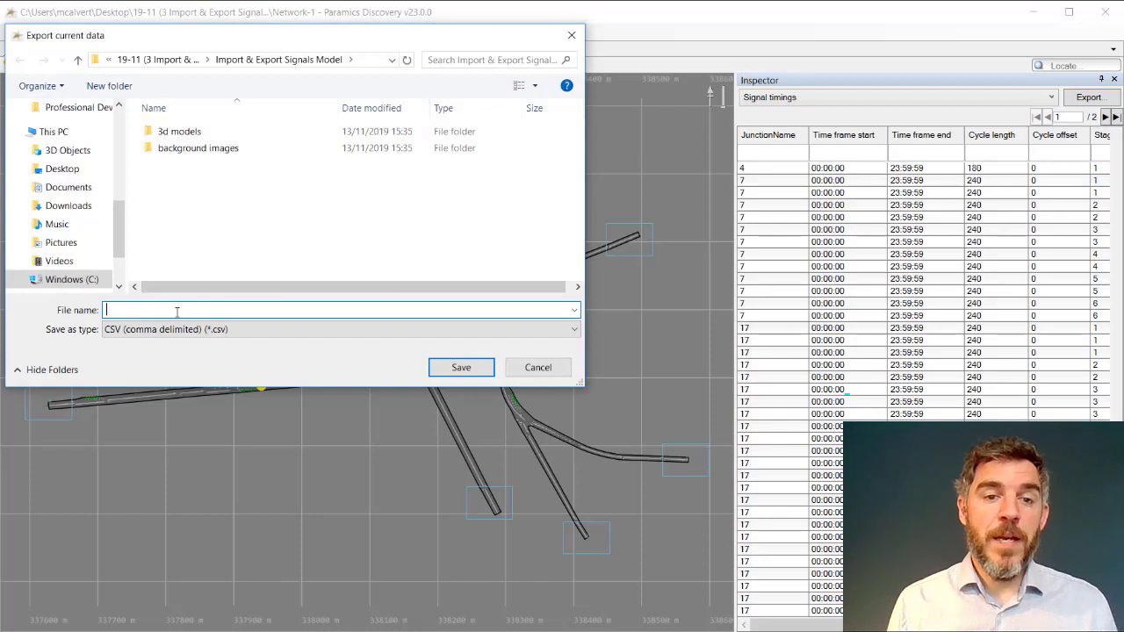
type("Sig")
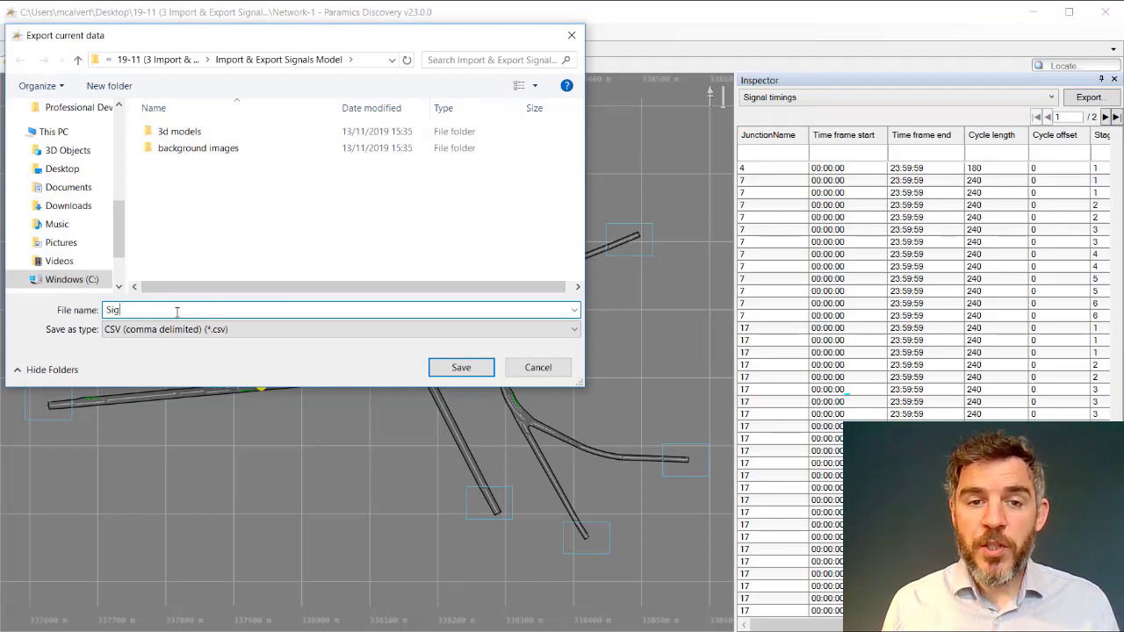
type("nal timings")
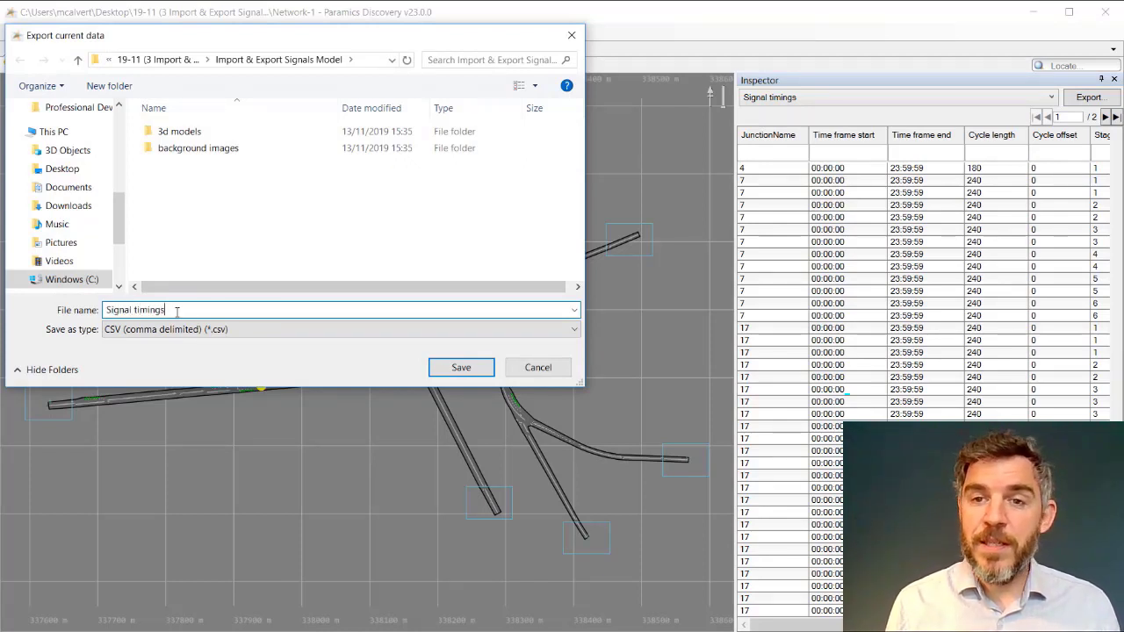
type(" inspector")
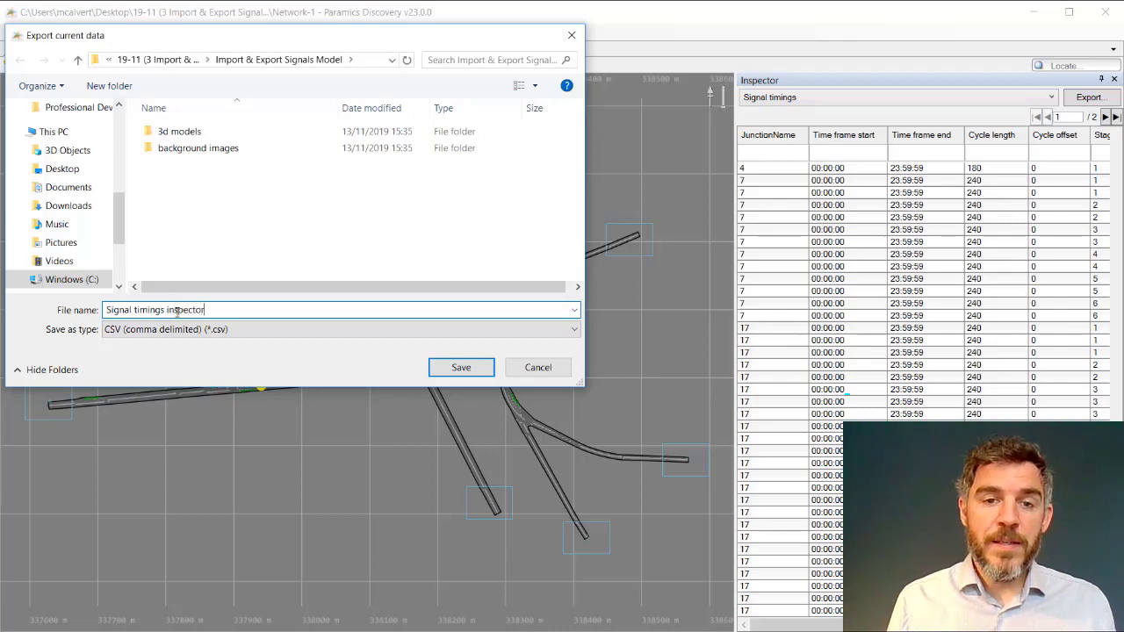
left_click(461, 367)
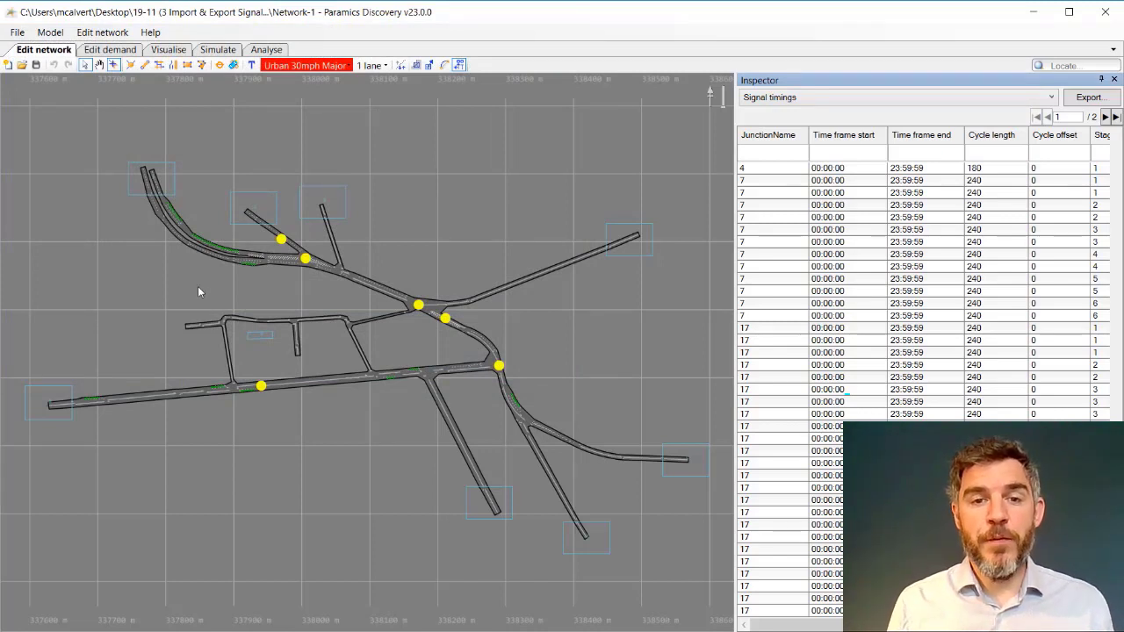
- Export only the network's signal timings as a CSV feature file with the file name prefix Network-1
left_click(103, 34)
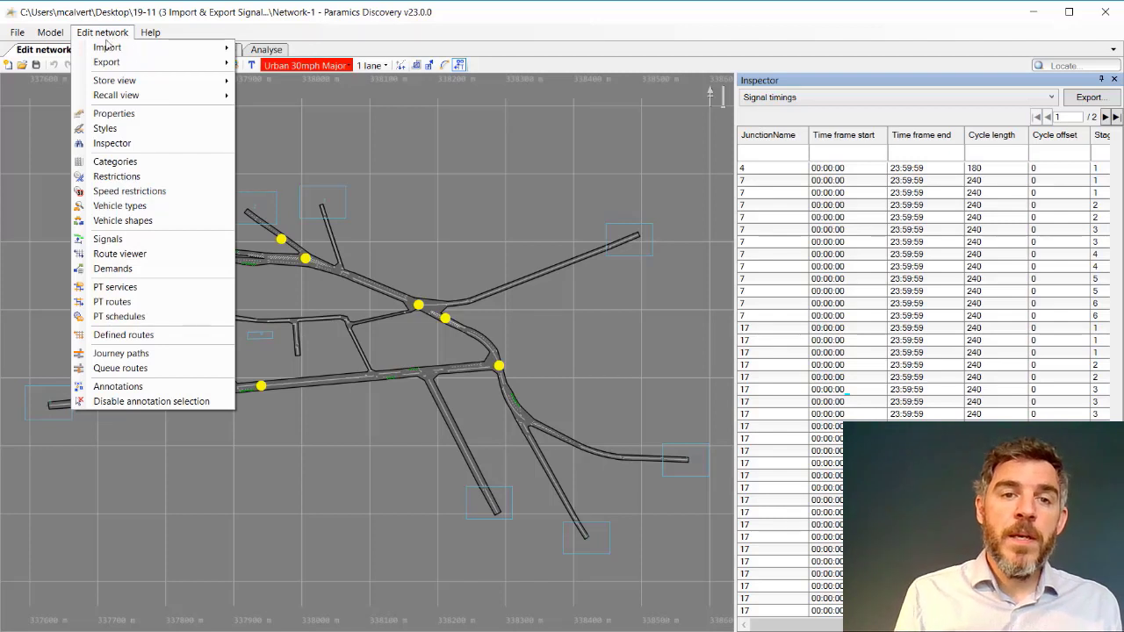
mouse_move(110, 63)
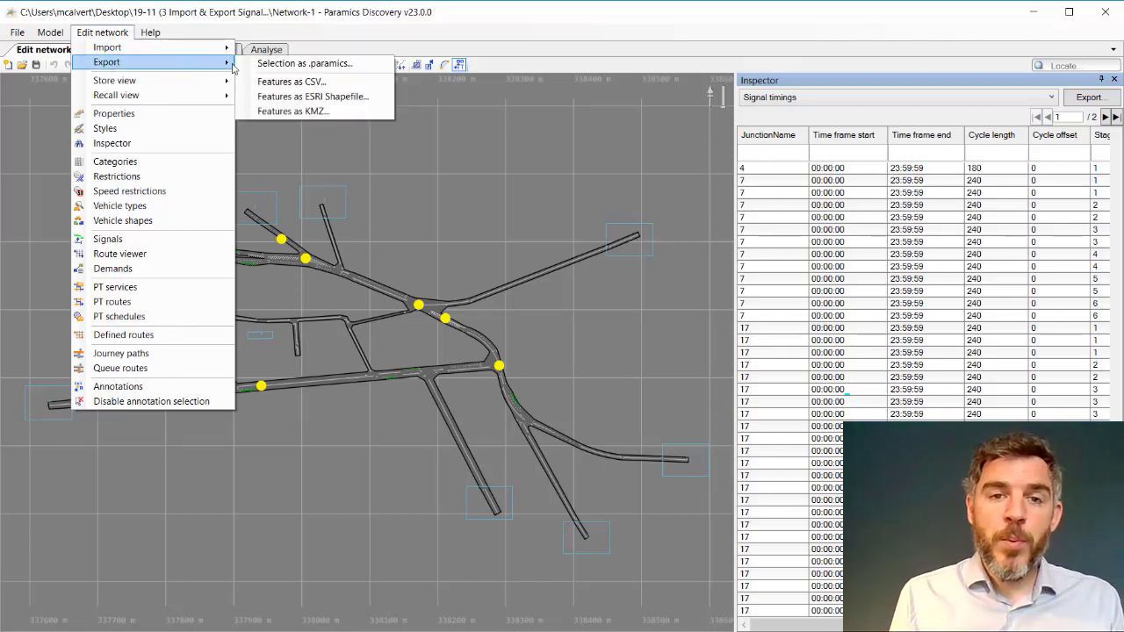
left_click(293, 81)
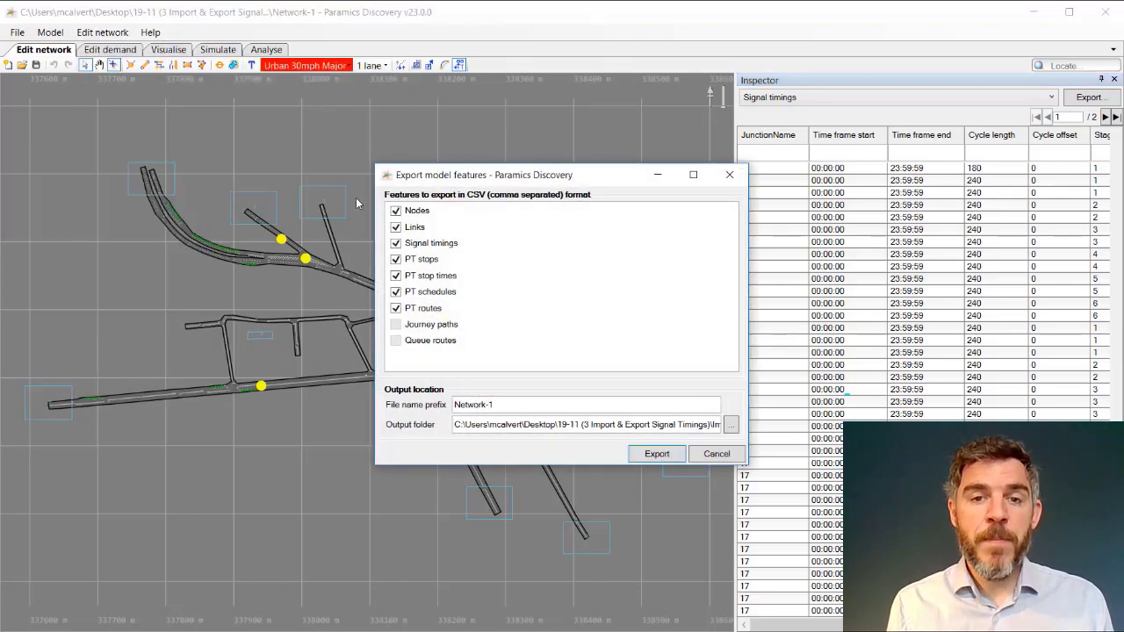
left_click_drag(495, 172, 412, 142)
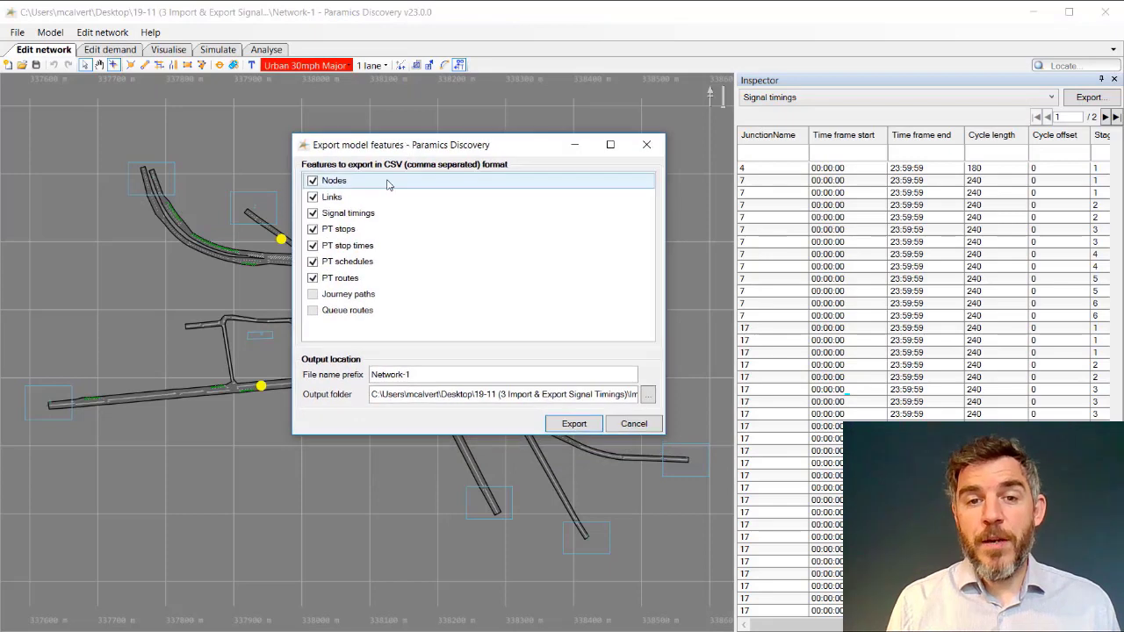
left_click(313, 181)
left_click(313, 196)
left_click(312, 229)
left_click(312, 245)
left_click(312, 261)
left_click(313, 277)
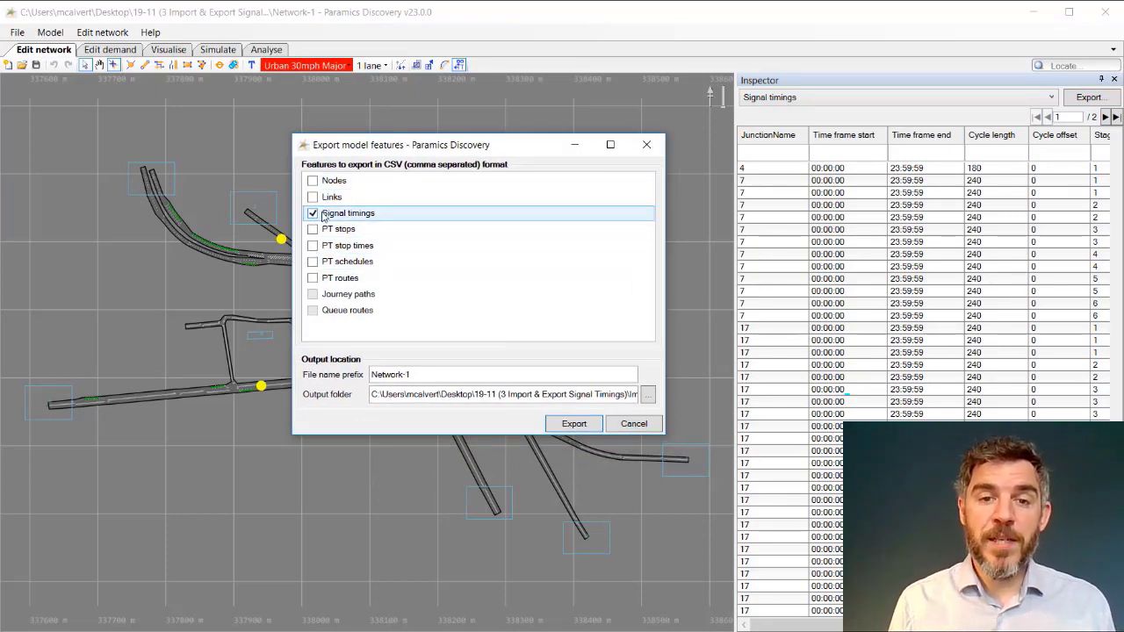
left_click(582, 425)
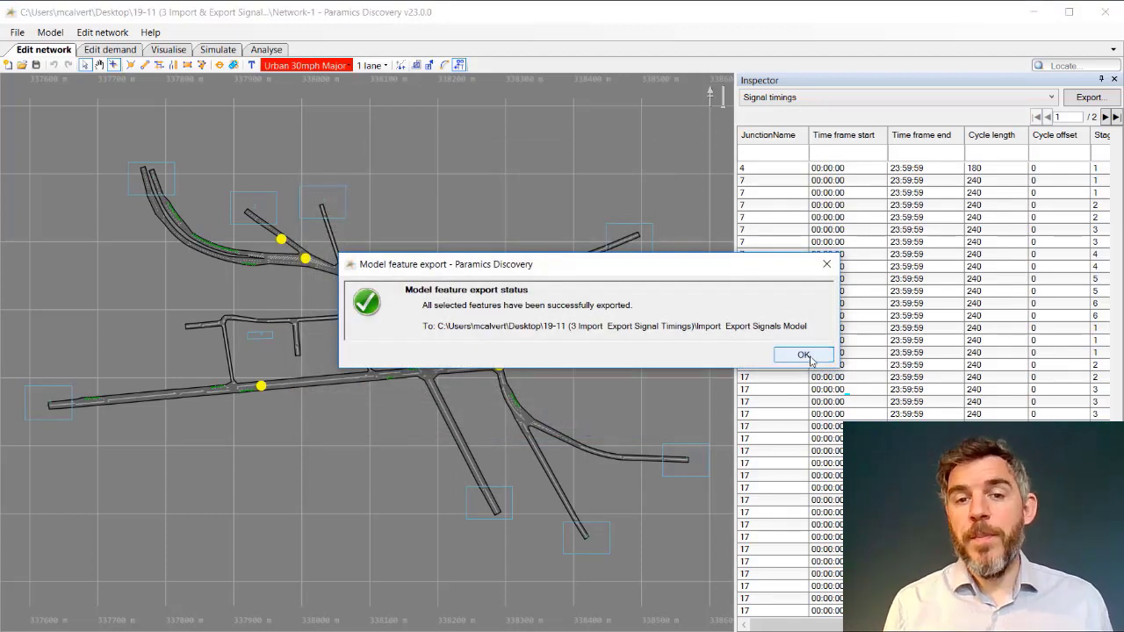
left_click(802, 355)
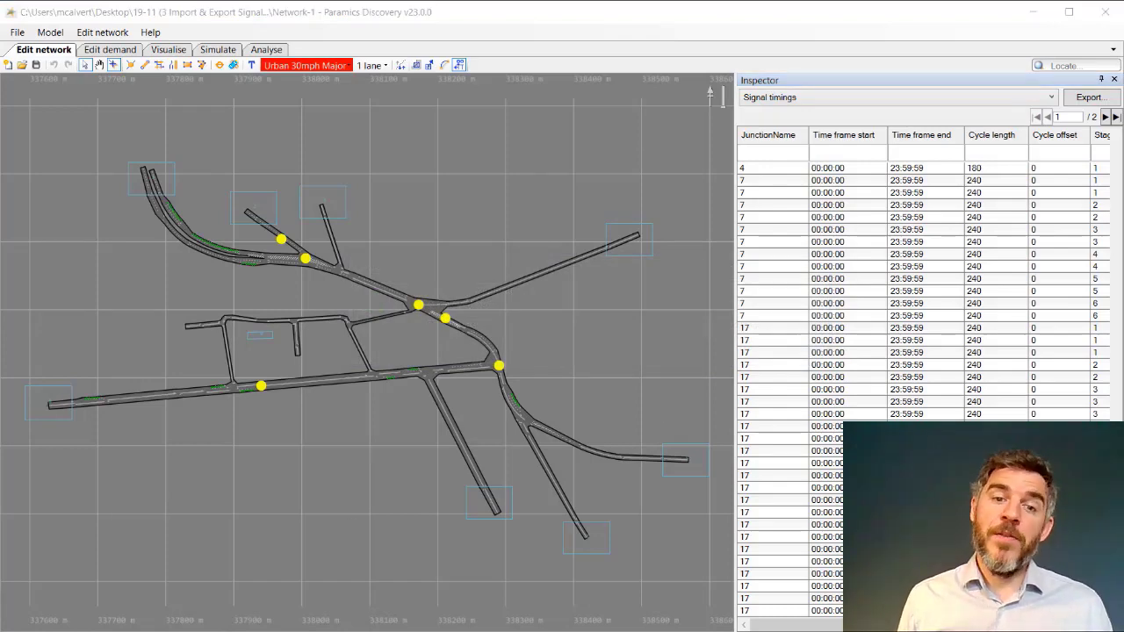
- Open Network-1 Signal timings.csv and Signal timings inspector.csv from the model folder in Excel and compare their contents
key("alt+Tab")
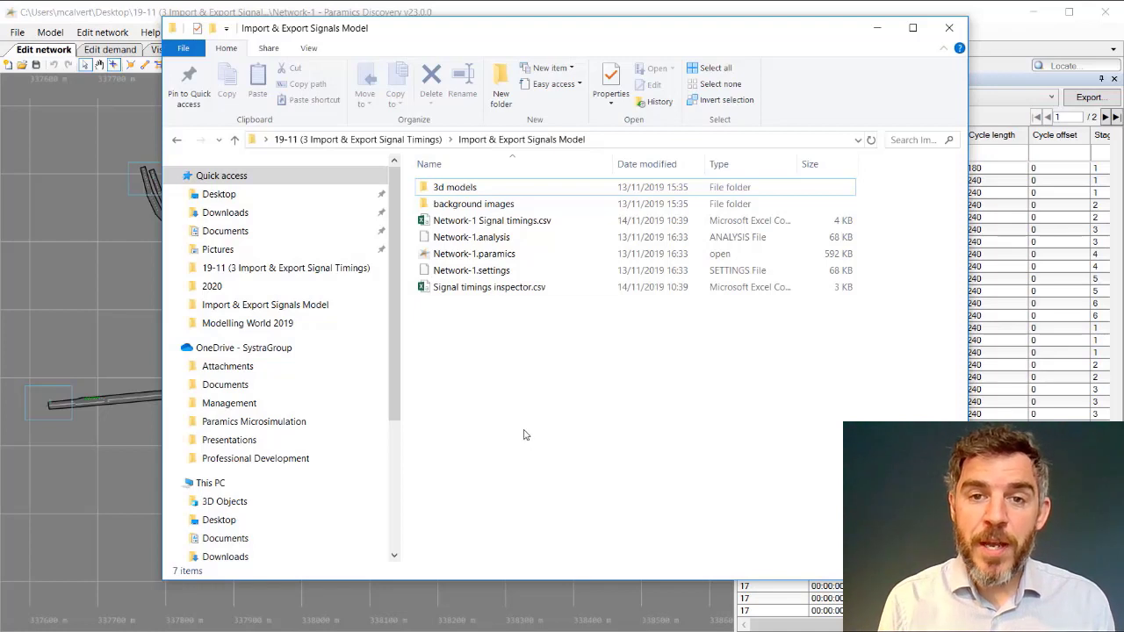
left_click(498, 225)
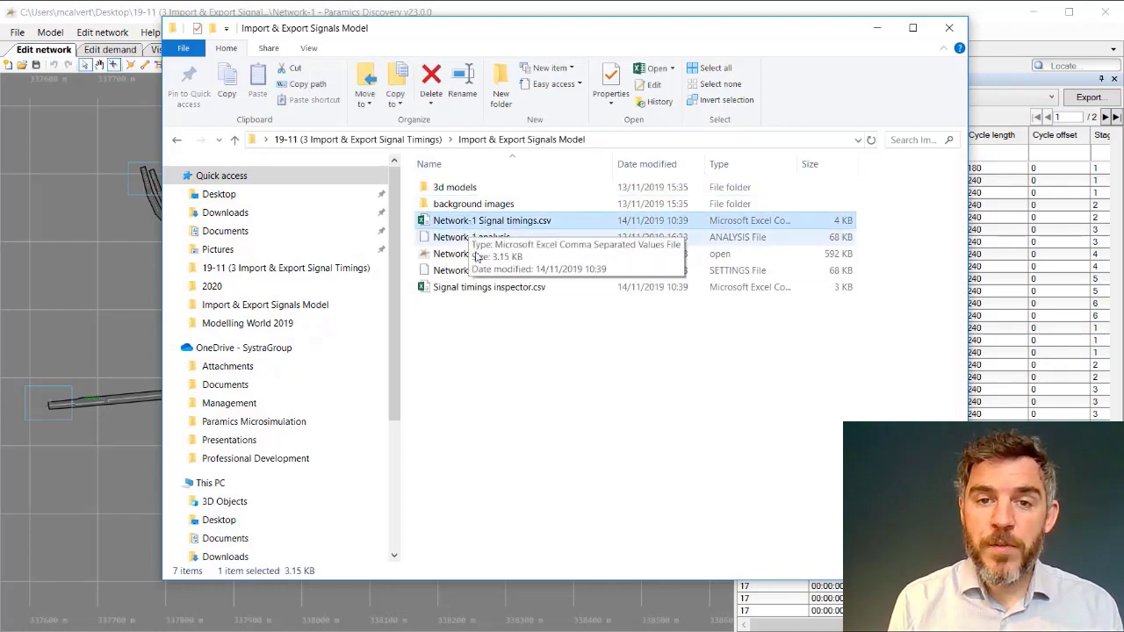
left_click(442, 291)
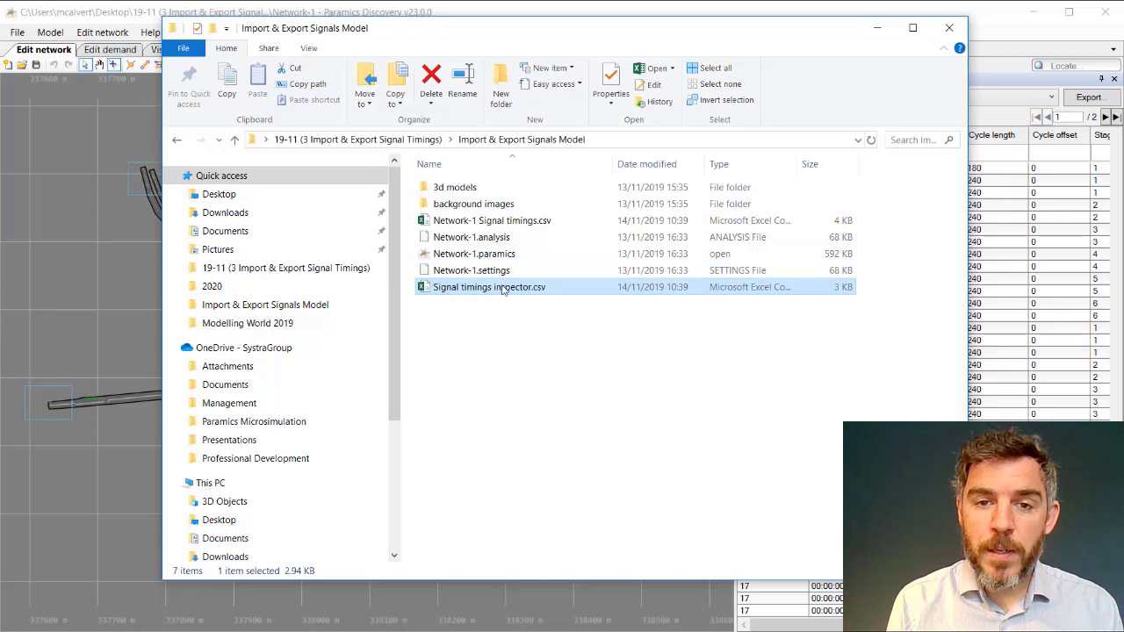
double_click(481, 224)
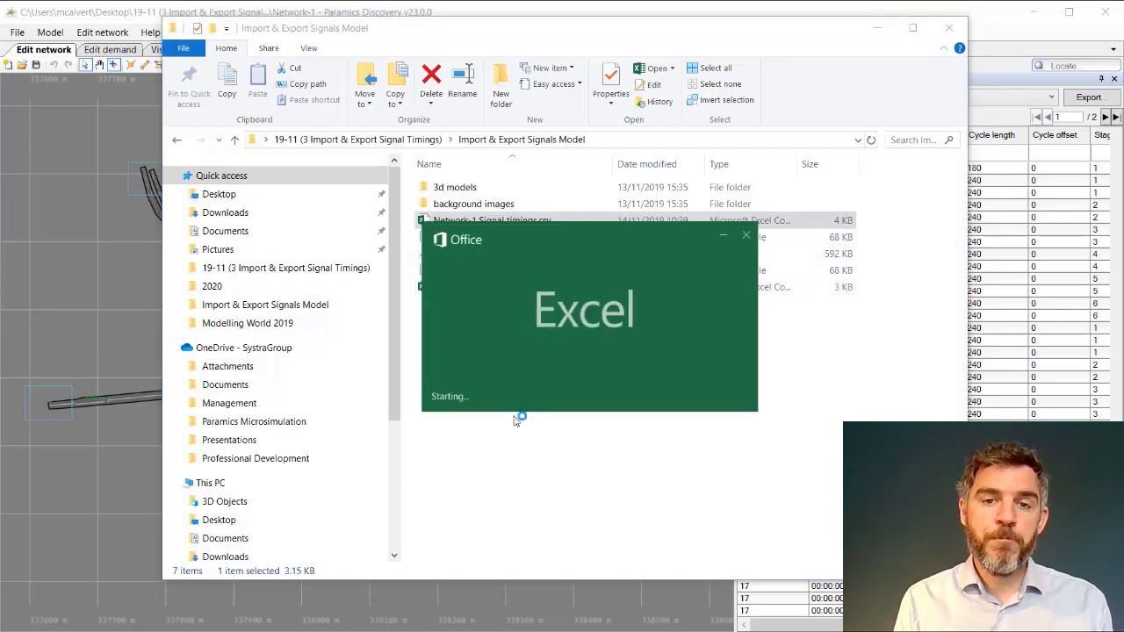
left_click(493, 290)
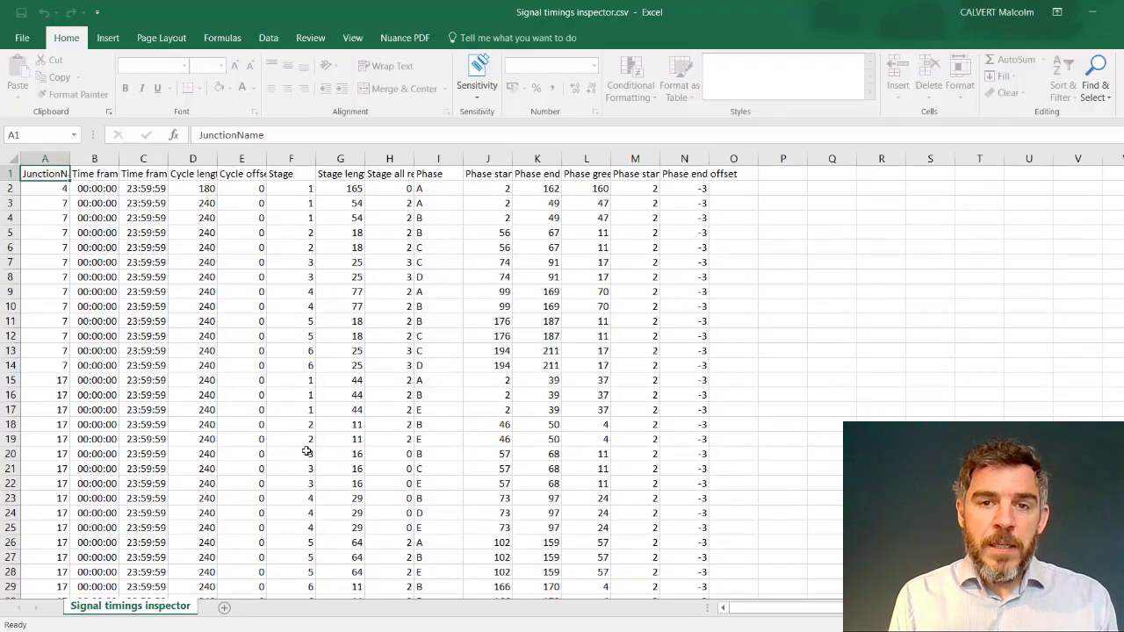
mouse_move(441, 616)
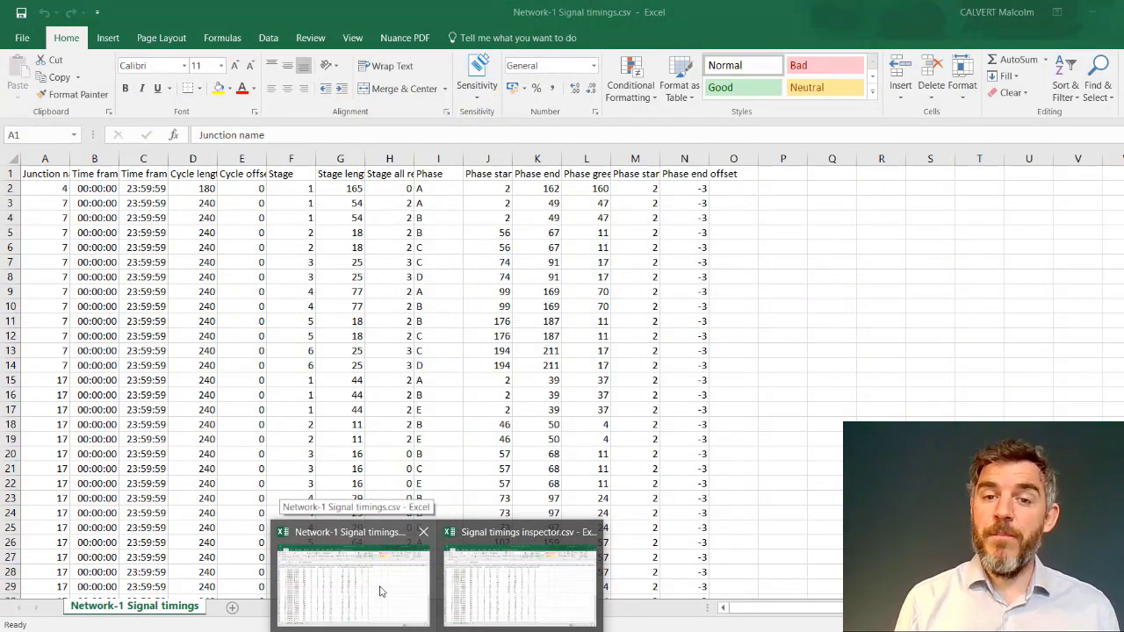
left_click(380, 591)
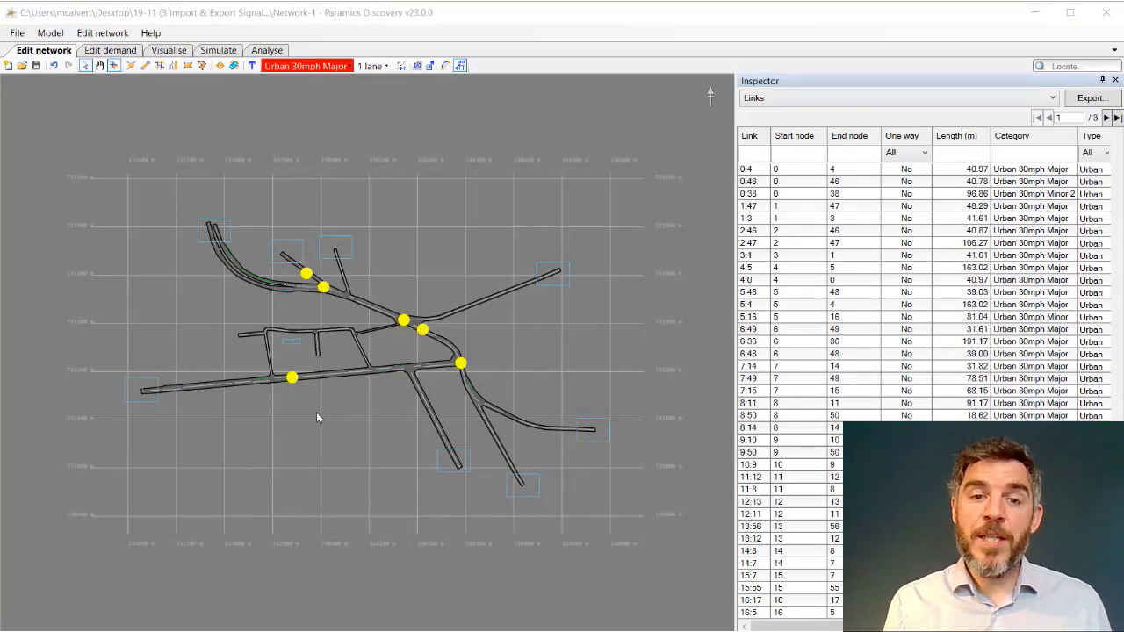
- Show the node labels and open the signal editor for node 4 on the southern main road
scroll(279, 396, "up", 8)
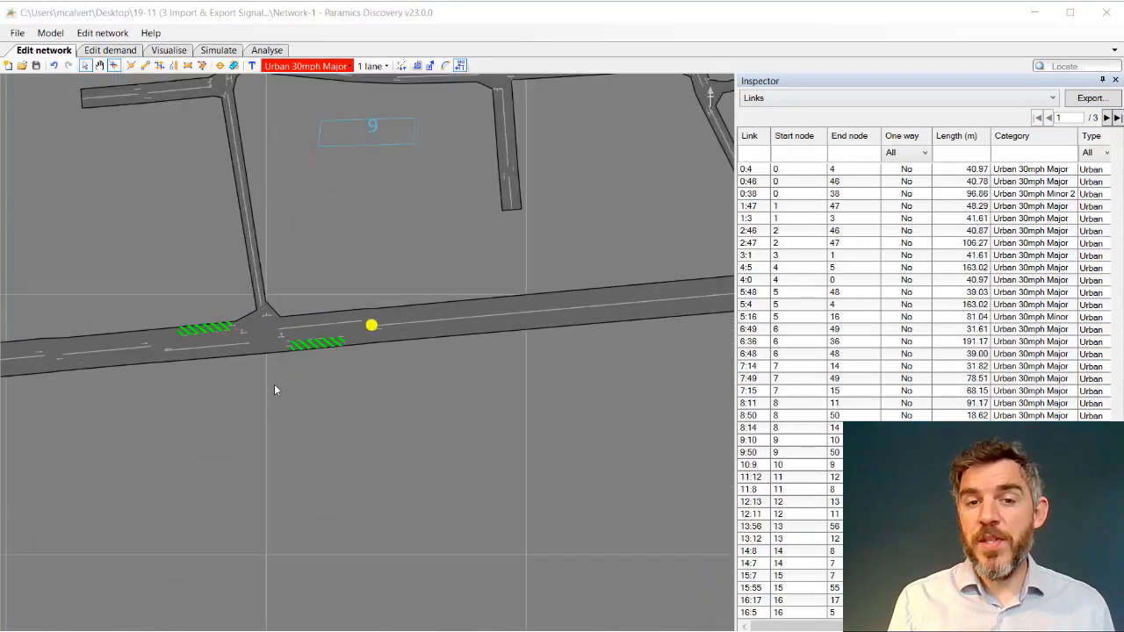
scroll(419, 373, "up", 2)
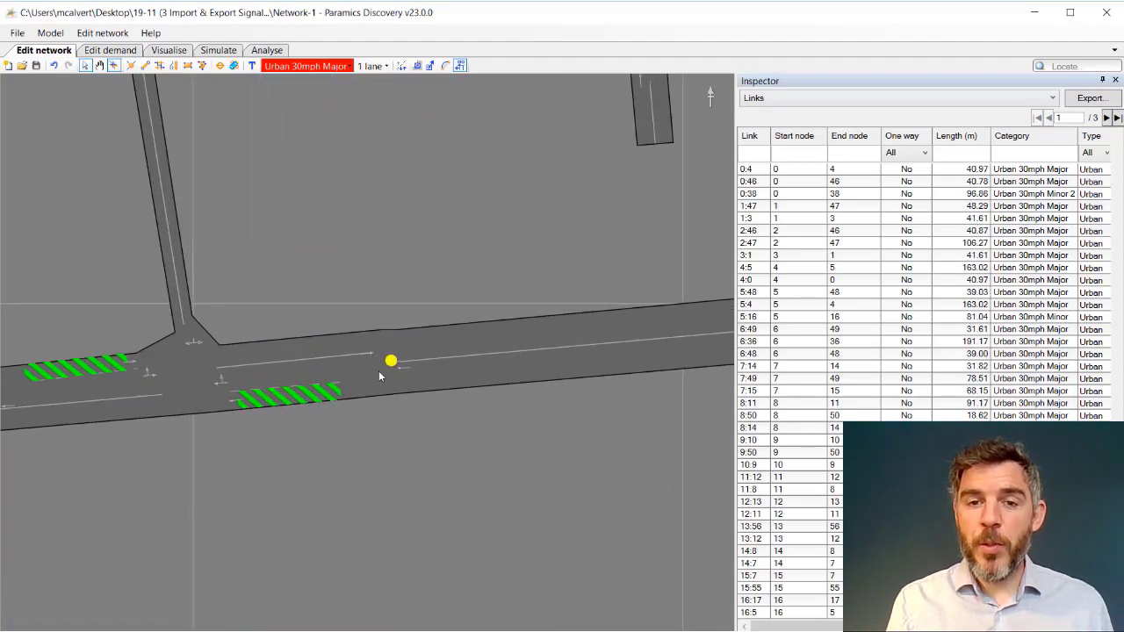
key("n")
right_click(391, 362)
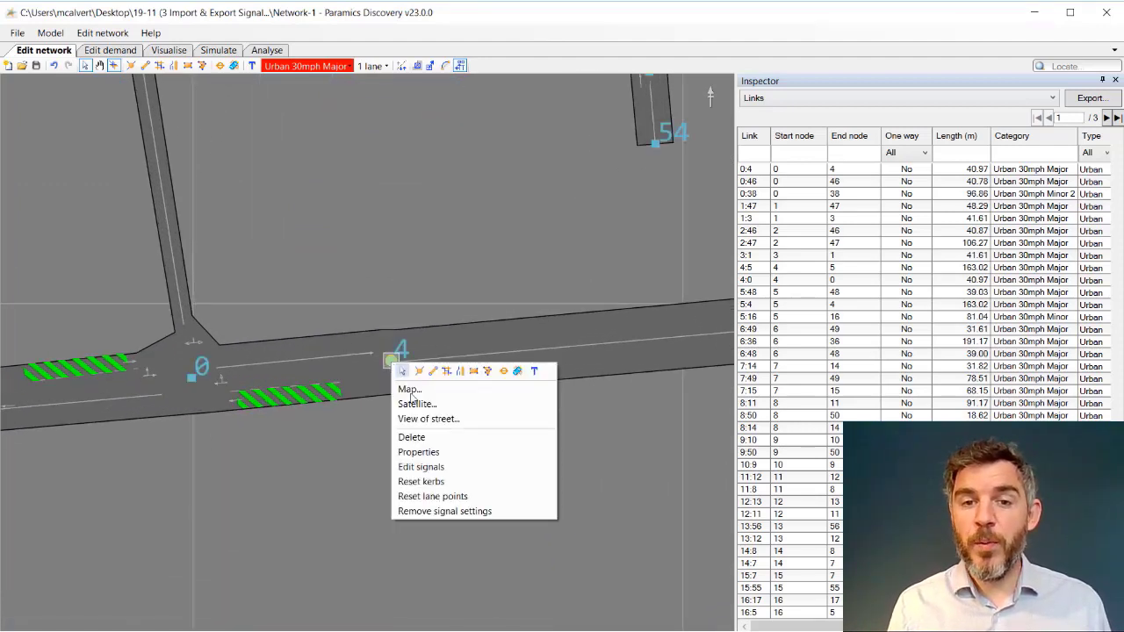
left_click(429, 467)
left_click_drag(451, 156, 384, 12)
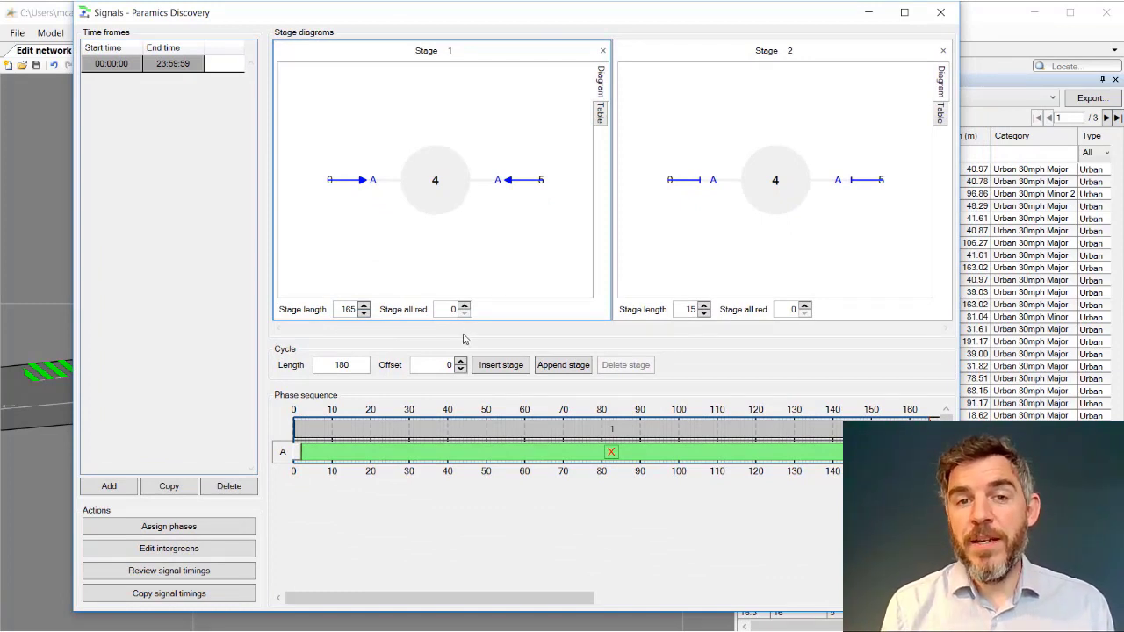
- Try raising stage 1's length to 168 and its all red time, and restore them to 165 and 0
left_click(364, 305)
left_click(364, 306)
left_click(363, 313)
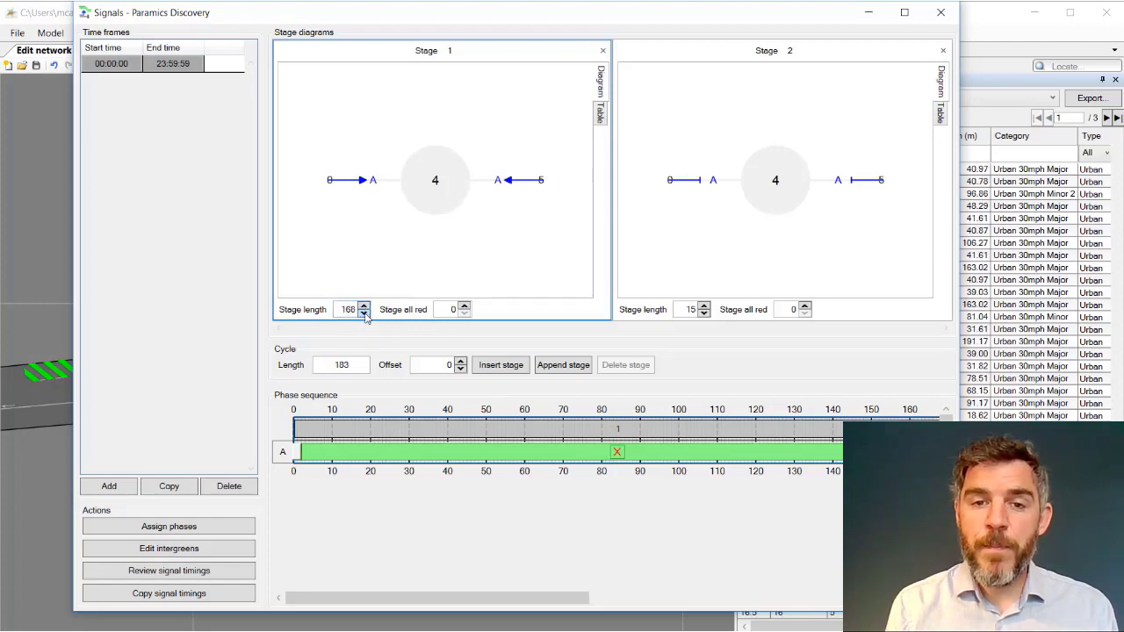
left_click(364, 313)
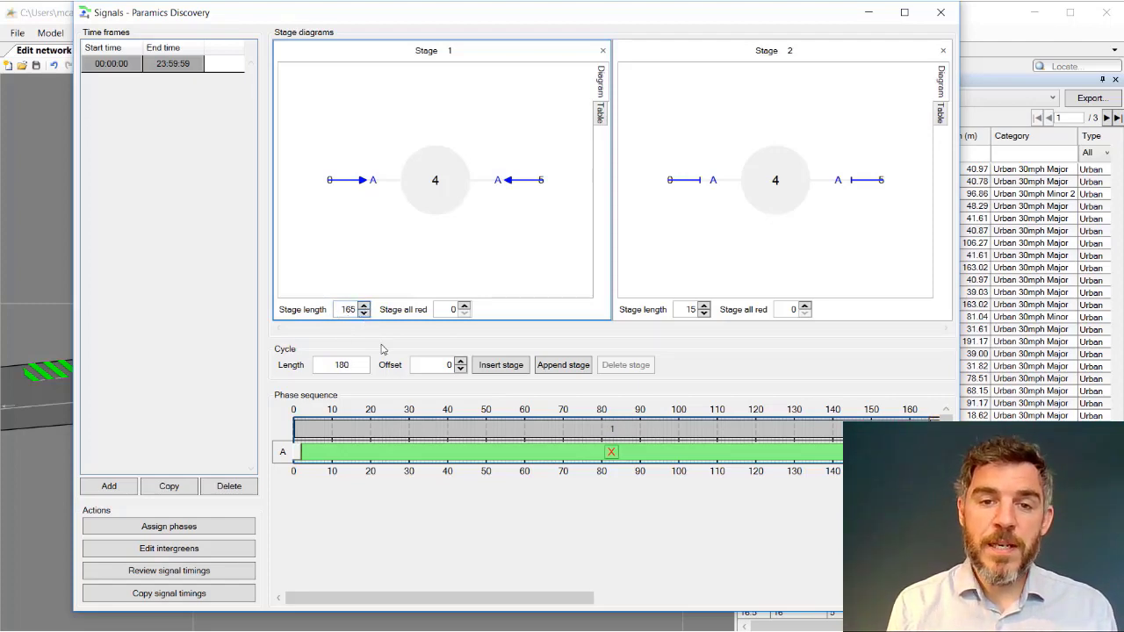
left_click(464, 305)
left_click(464, 306)
left_click(464, 314)
left_click(463, 314)
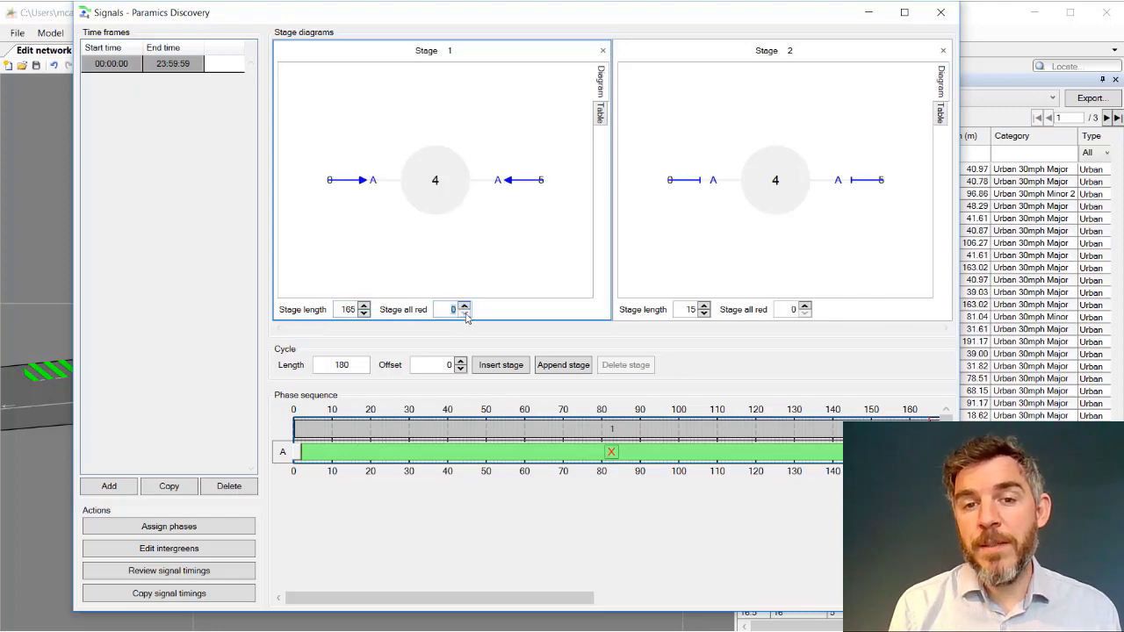
- Try a cycle offset of 3 and restore it to 0
left_click(461, 361)
left_click(461, 361)
left_click(461, 361)
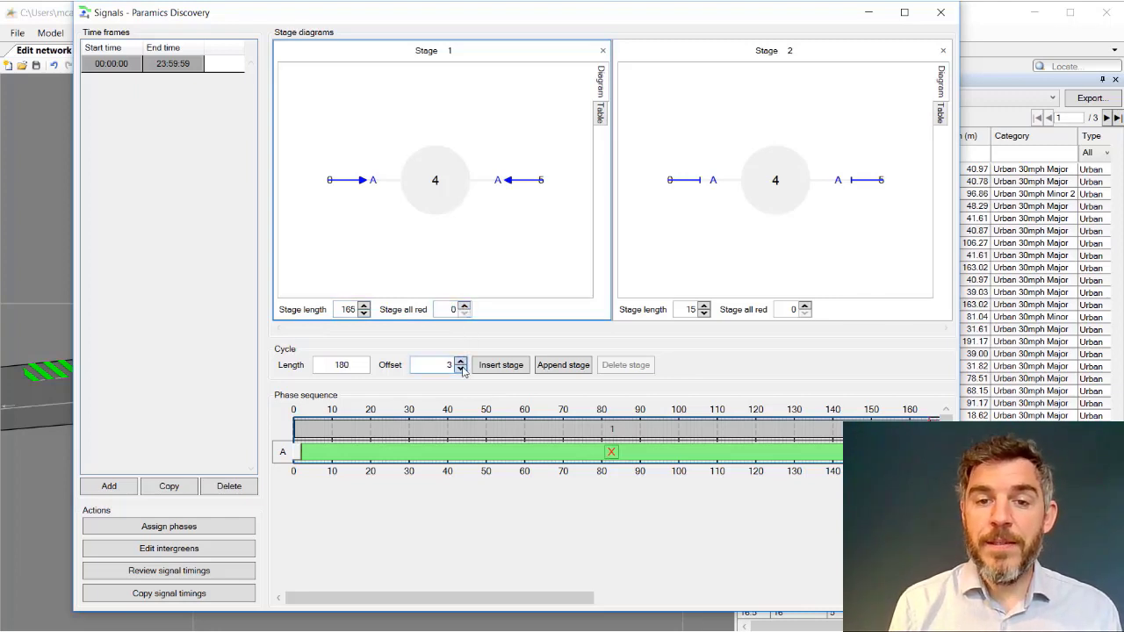
left_click(460, 369)
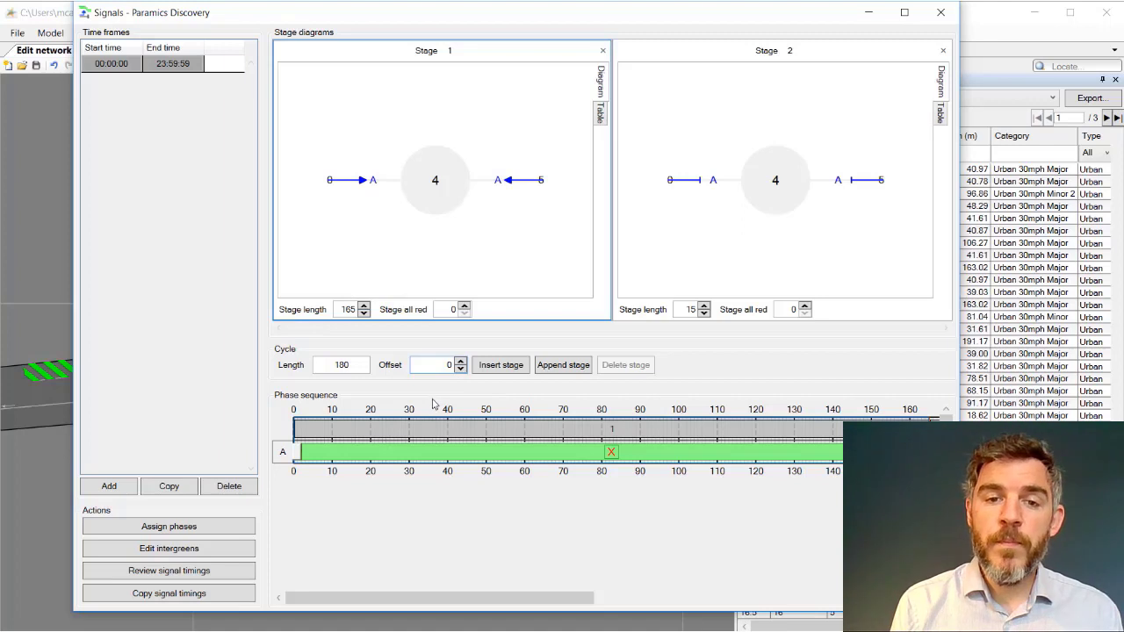
- Shorten phase A's green period in the phase sequence so it starts at 9 and ends at 148
mouse_move(386, 436)
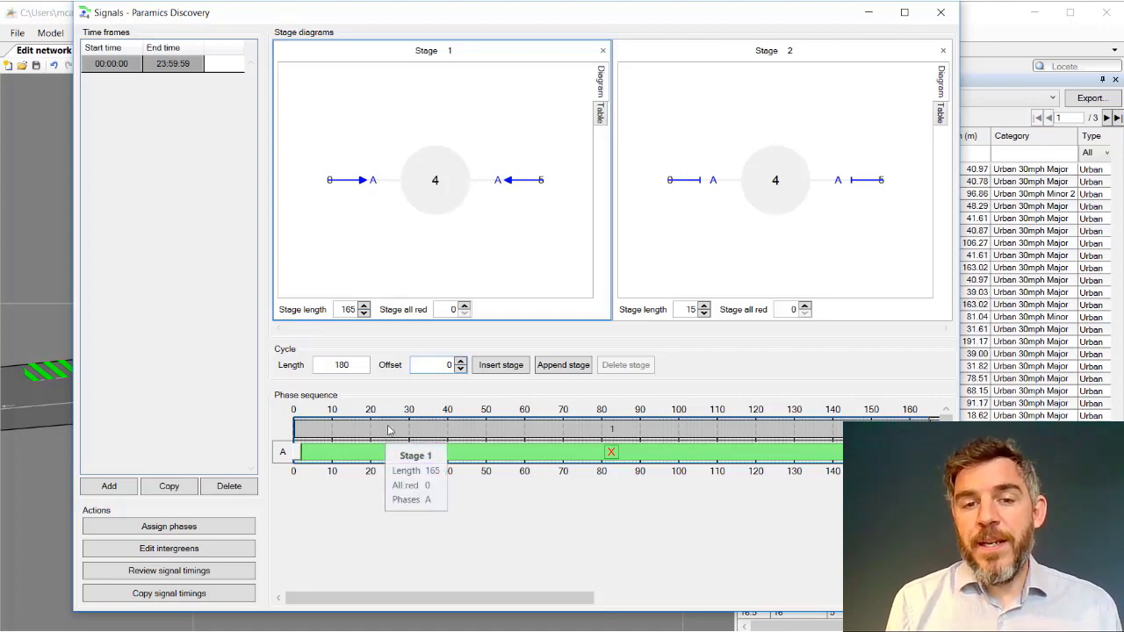
mouse_move(370, 463)
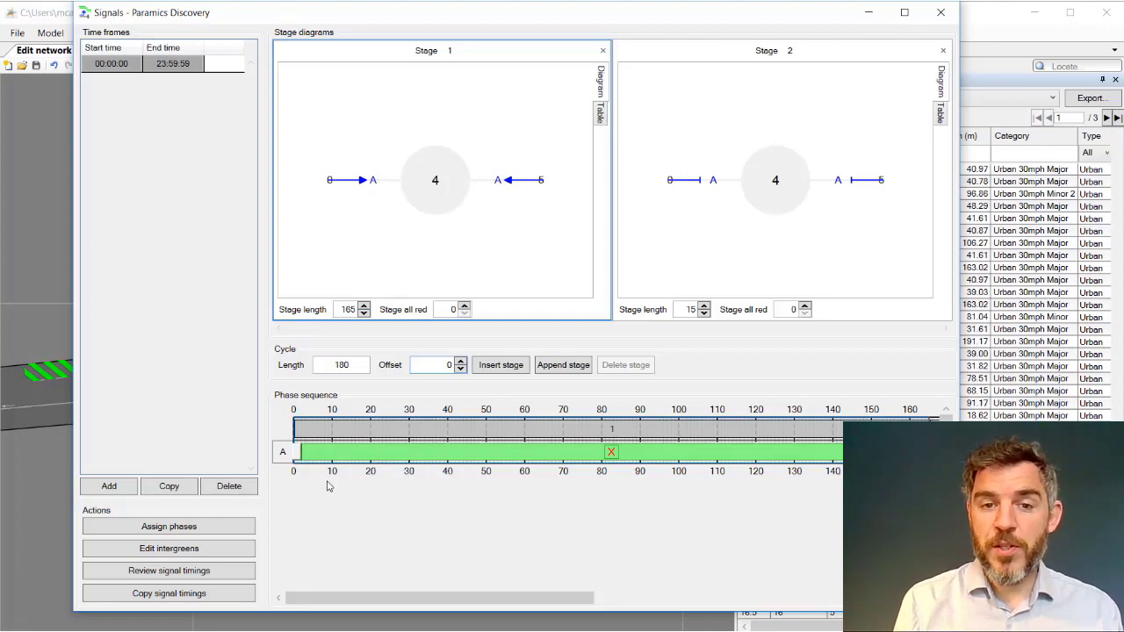
mouse_move(299, 453)
left_mouse_down()
mouse_move(362, 453)
mouse_move(313, 454)
mouse_move(339, 460)
mouse_move(325, 465)
left_mouse_up()
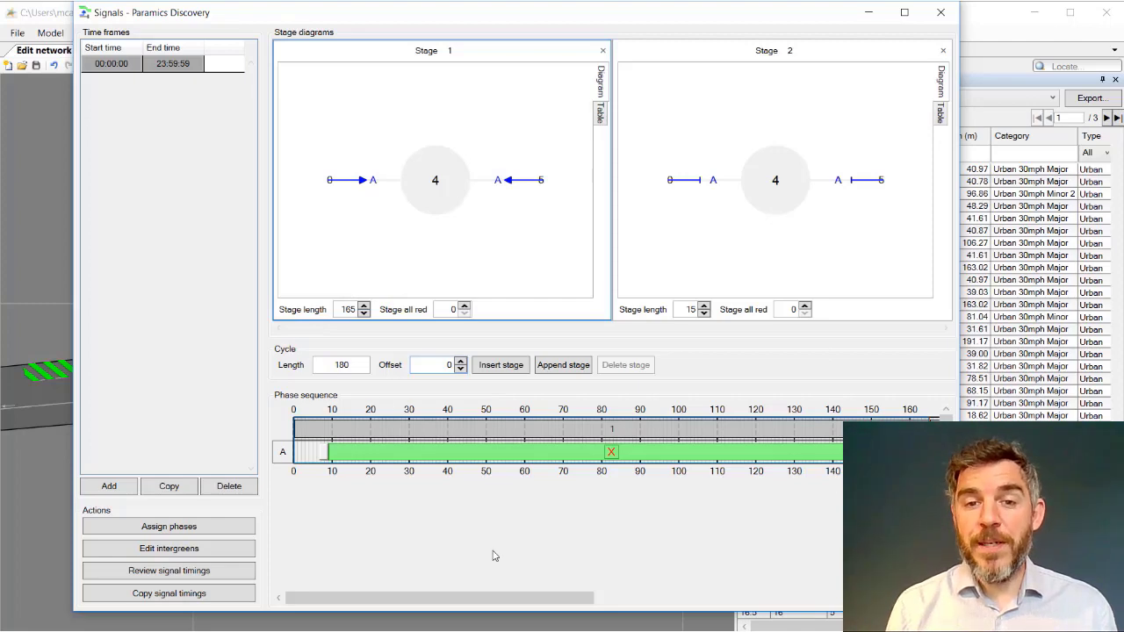
- Open the signal timings review table for junction 4 and set its cycle offset to 2
left_click(231, 573)
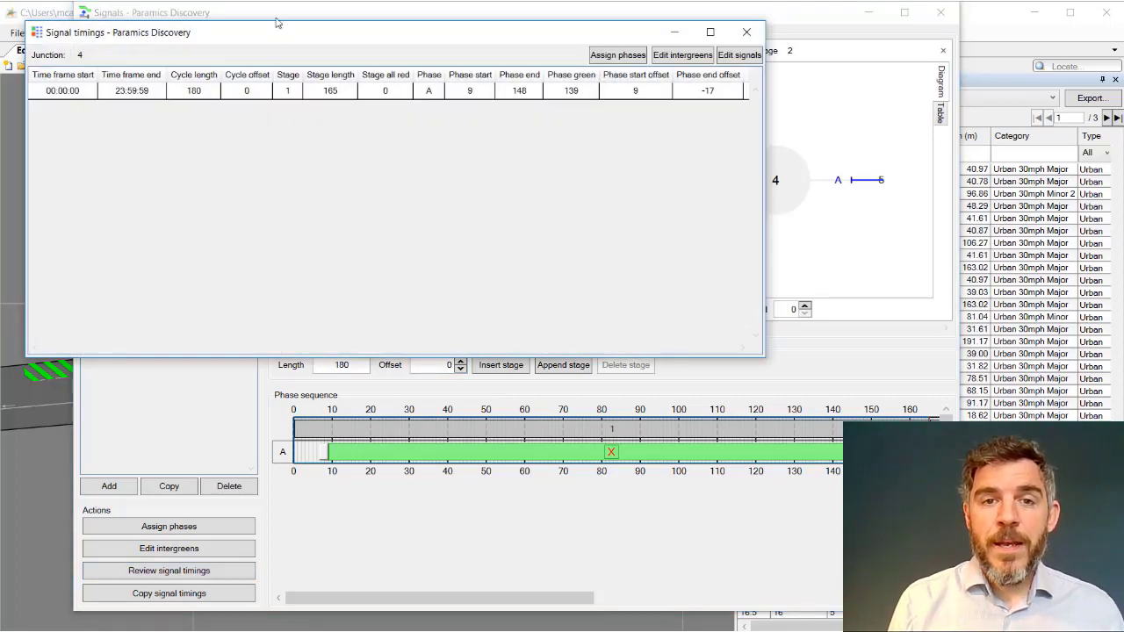
left_click_drag(281, 32, 388, 197)
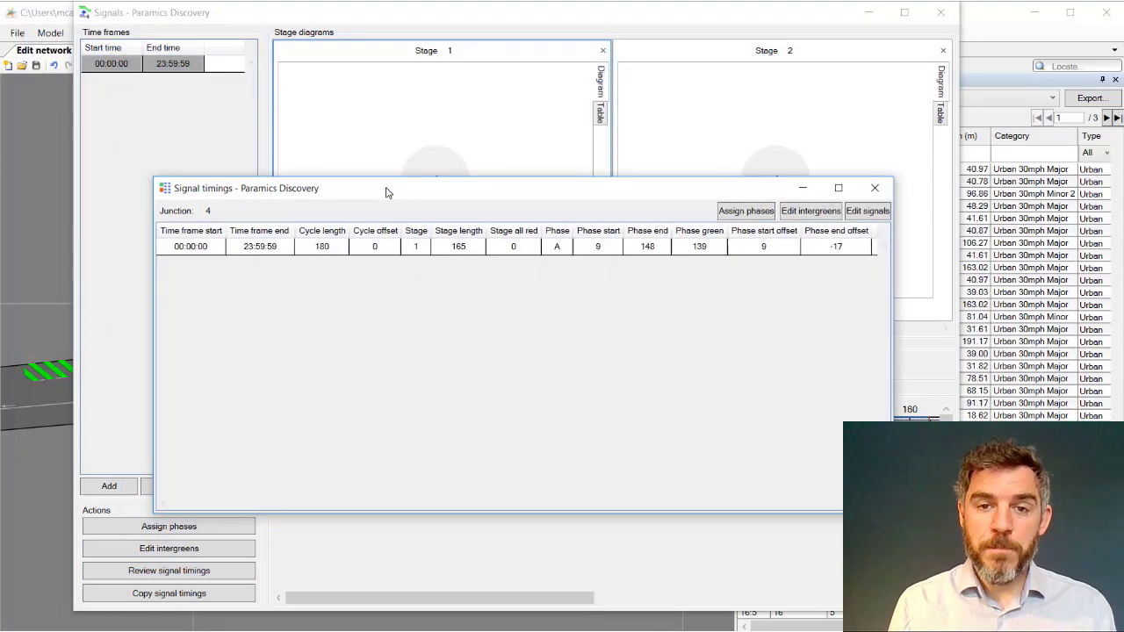
left_click(376, 248)
left_click(392, 244)
left_click(393, 244)
- Set junction 4's stage 1 length to 171 and its stage all red to 3 in the timings table
left_click(450, 248)
left_click(477, 243)
left_click(477, 243)
left_click(478, 244)
left_click(516, 250)
left_click(532, 244)
left_click(532, 244)
left_click(532, 244)
- Set phase A's start offset to 12 and end offset to -21, and close the timings table
left_click(773, 247)
left_click(792, 243)
left_click(791, 243)
left_click(792, 243)
left_click(840, 250)
left_click(840, 252)
left_click(863, 252)
left_click(864, 252)
left_click(863, 251)
left_click(863, 251)
left_click(779, 252)
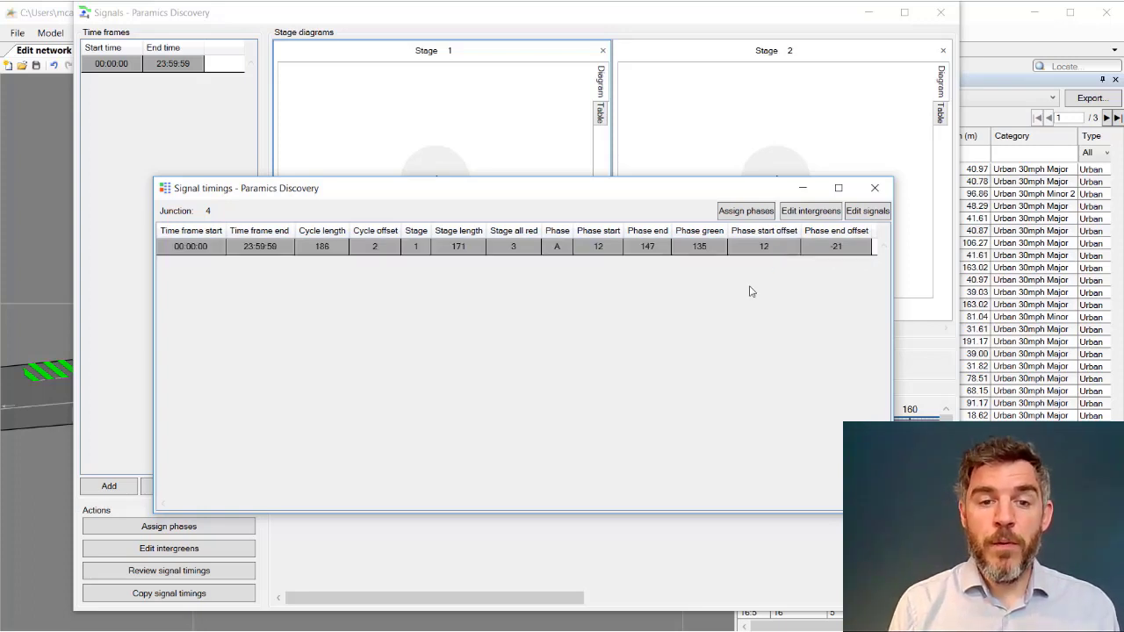
left_click(874, 189)
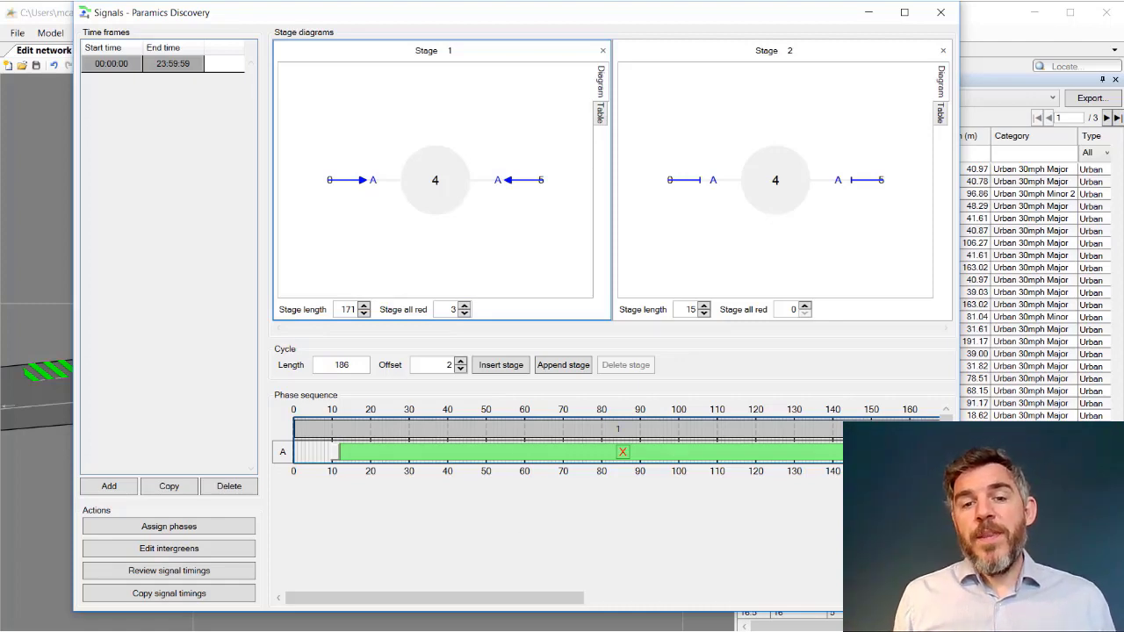
- Switch to Network-1 Signal timings.csv in Excel and set junction 4's cycle offset to 10
left_click(361, 631)
left_click(322, 612)
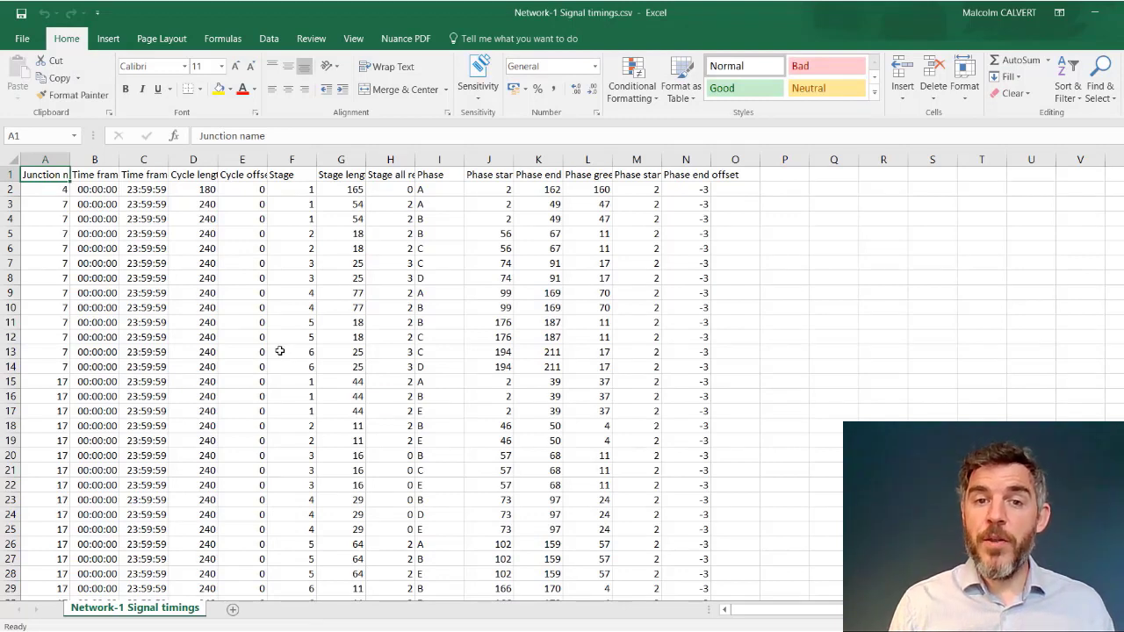
left_click(255, 224)
left_click(247, 191)
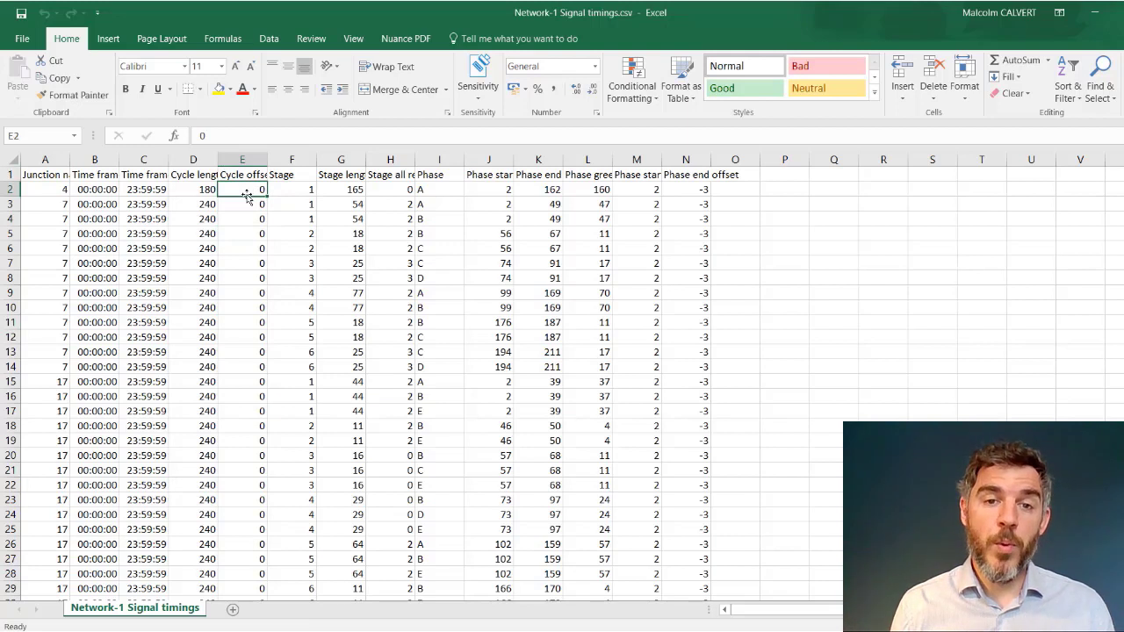
type("10")
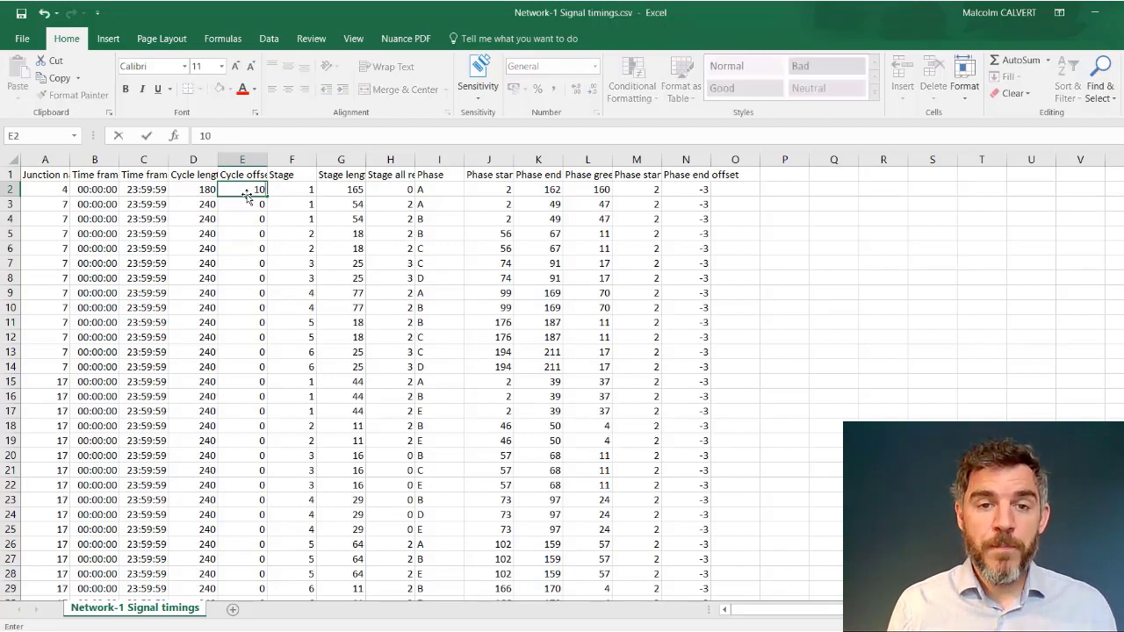
- Set junction 4's stage 1 length to 200 and its stage all red to 10 in the CSV
left_click(342, 190)
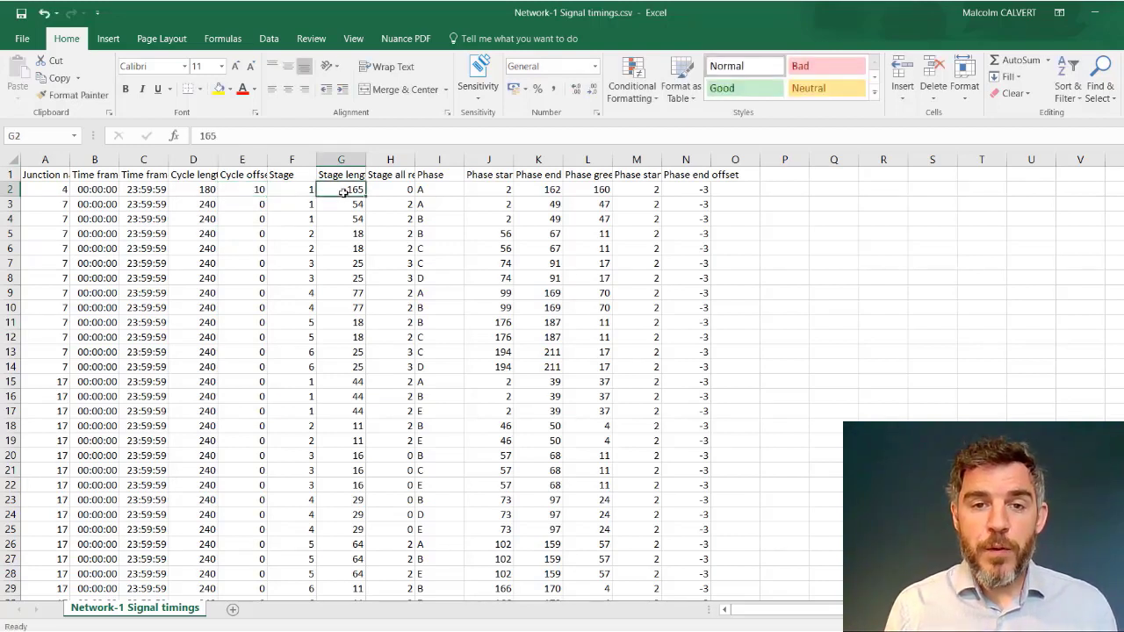
type("200")
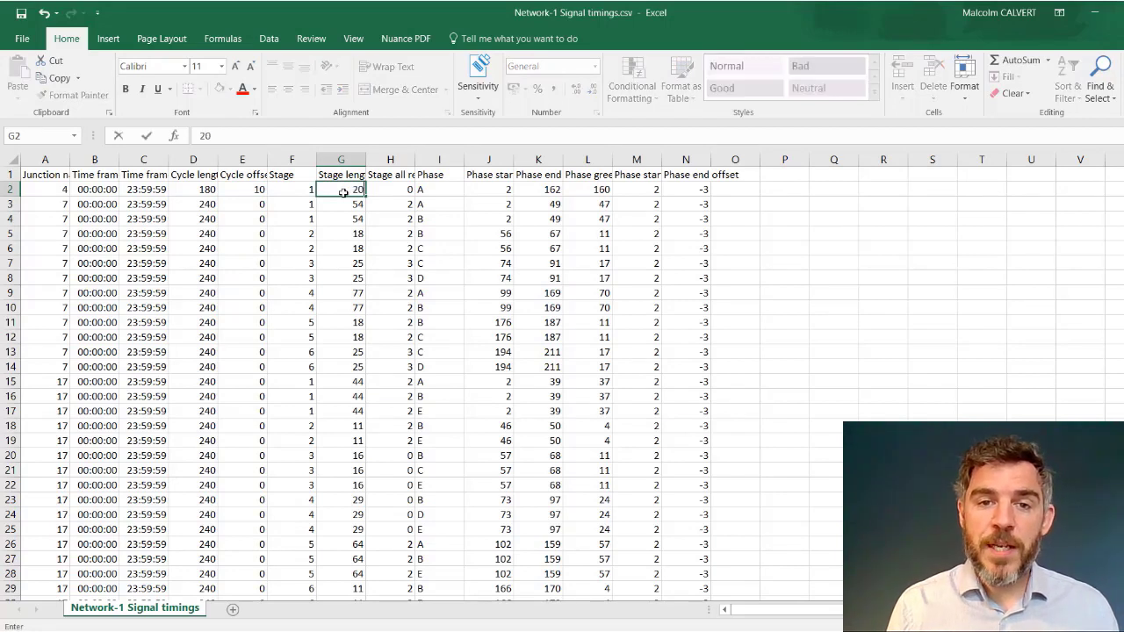
left_click(378, 194)
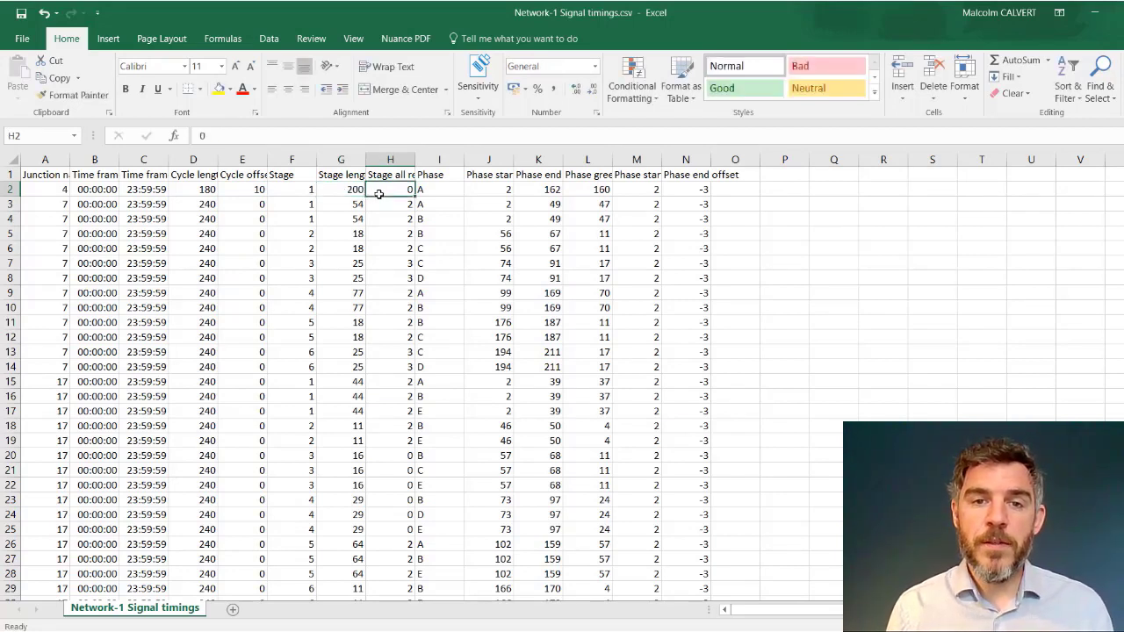
type("10")
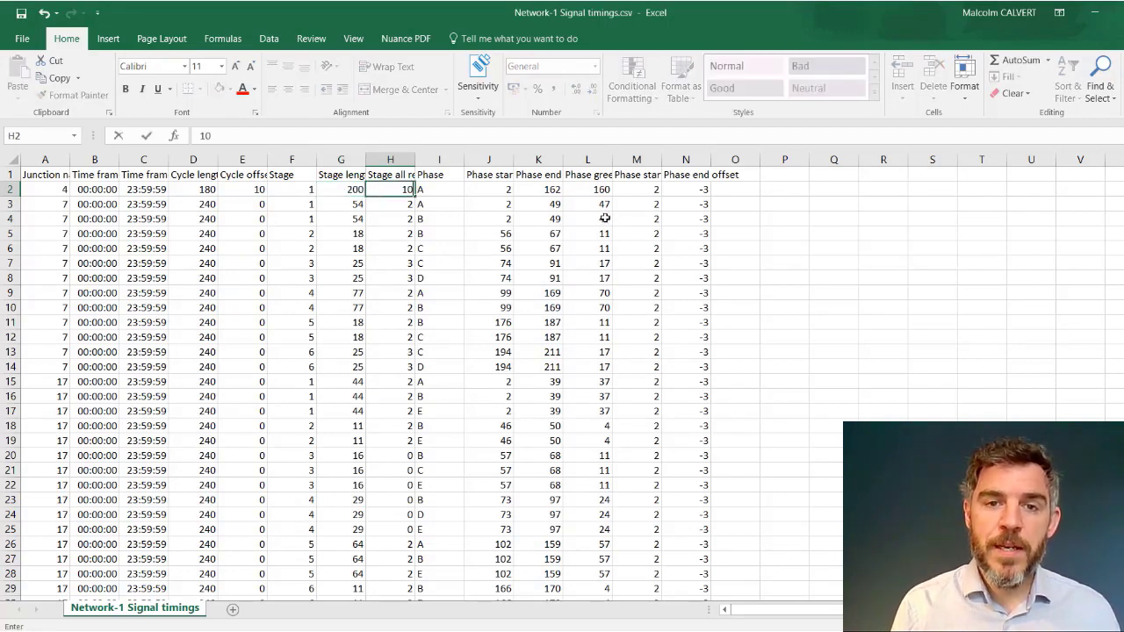
- Set junction 4's phase A start offset to 20 and end offset to -20, and save and close the CSV file
left_click(648, 192)
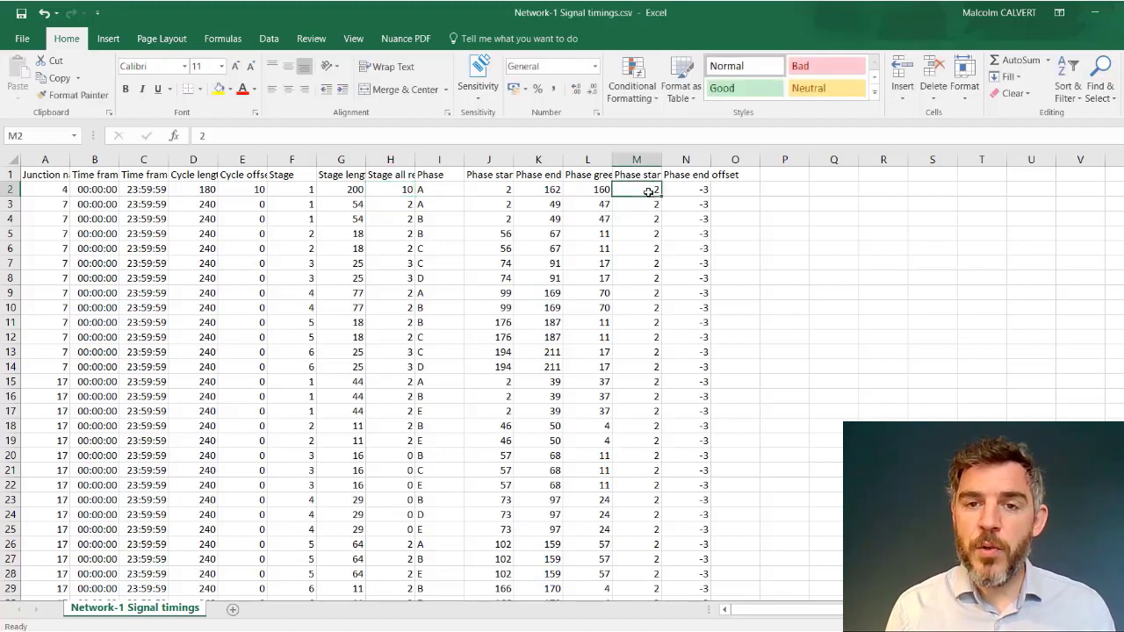
type("20")
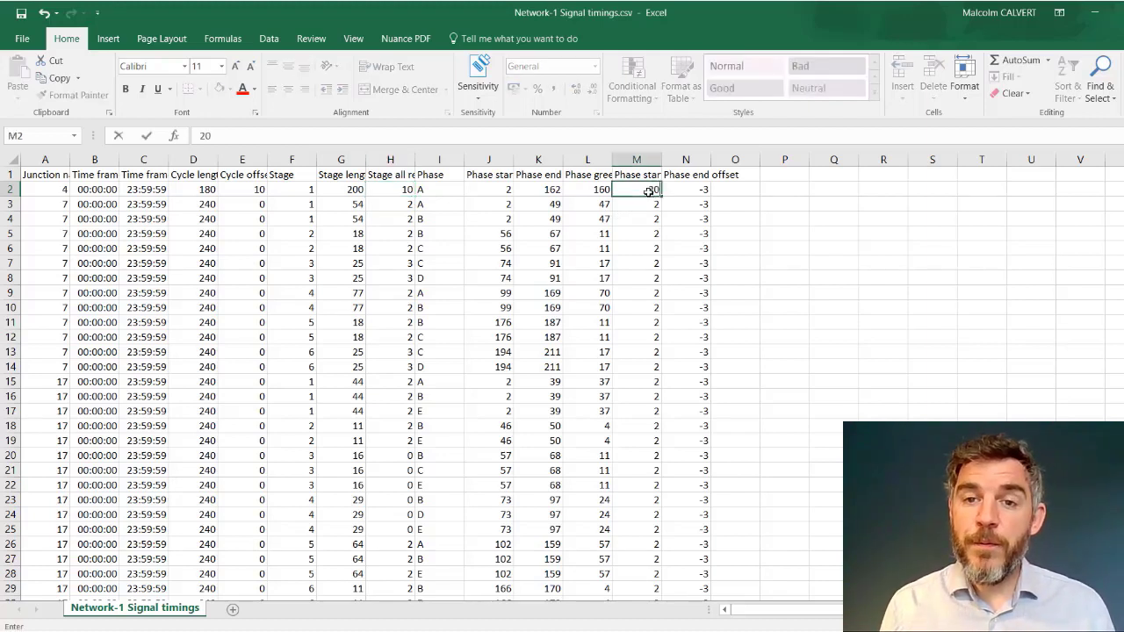
left_click(688, 190)
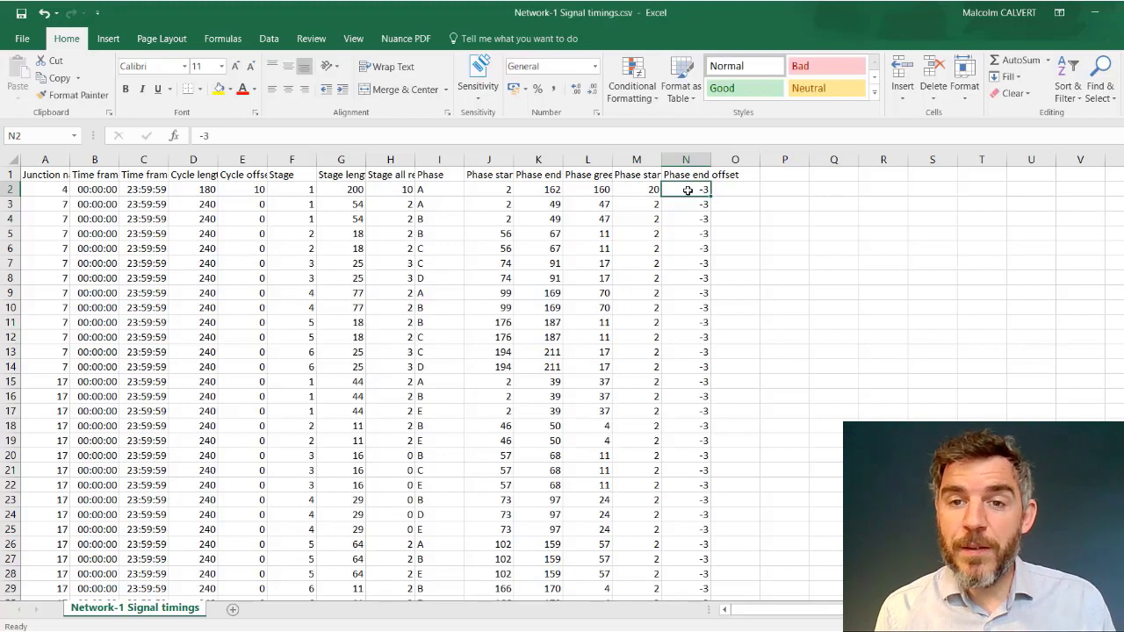
type("-20")
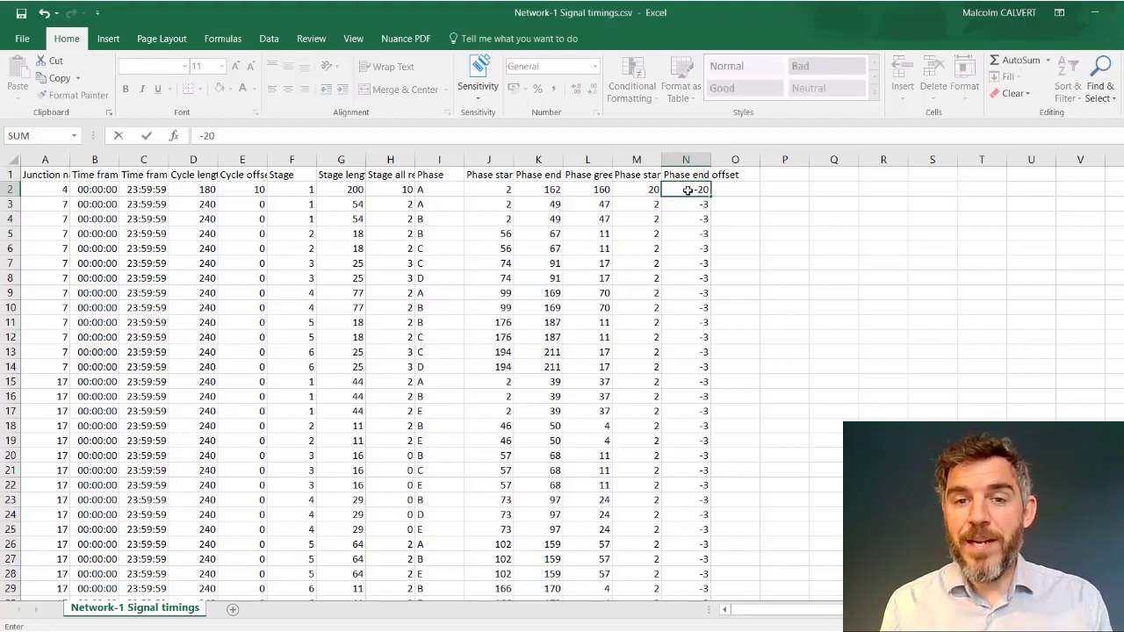
left_click(722, 208)
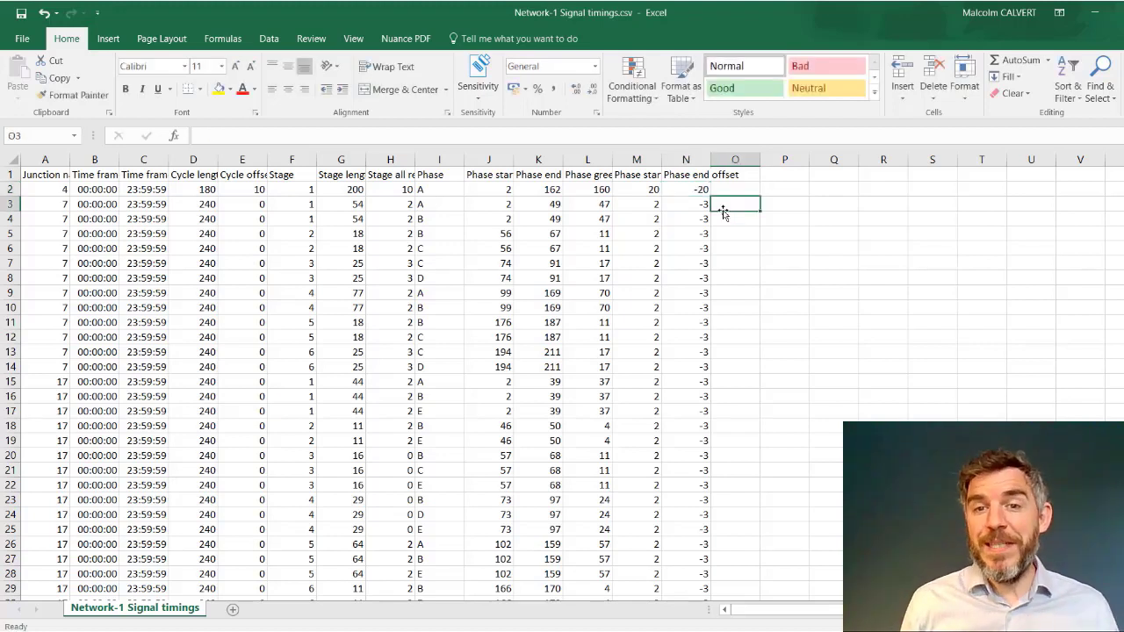
left_click(22, 15)
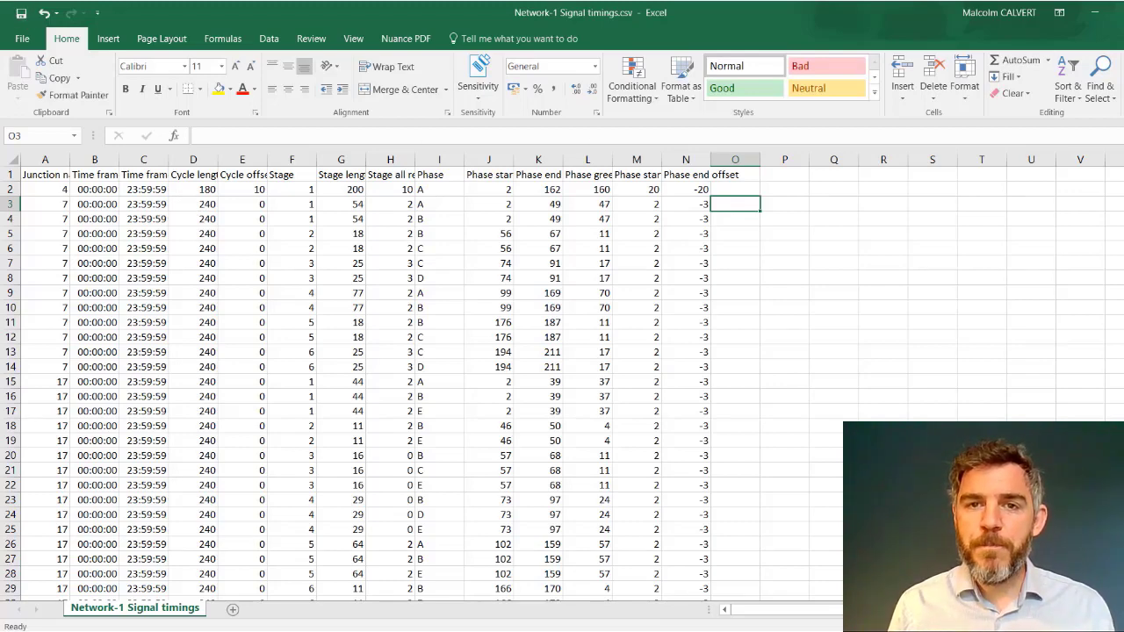
left_click(1120, 12)
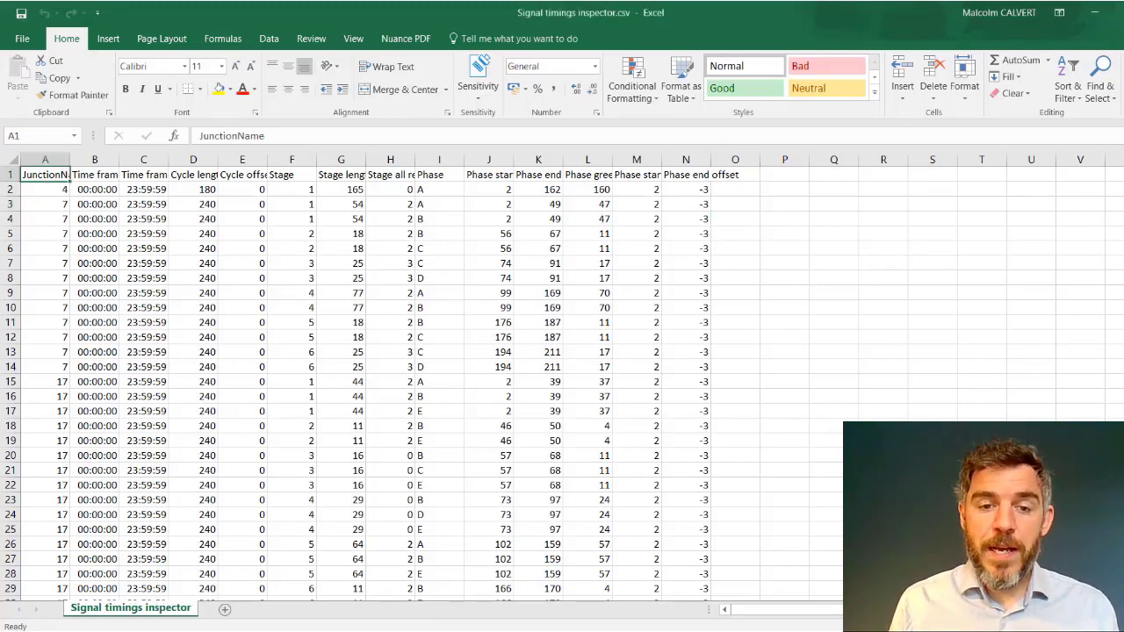
- Switch to the Paramics Discovery network window and import the signal timings from Network-1 Signal timings.csv
left_click(399, 630)
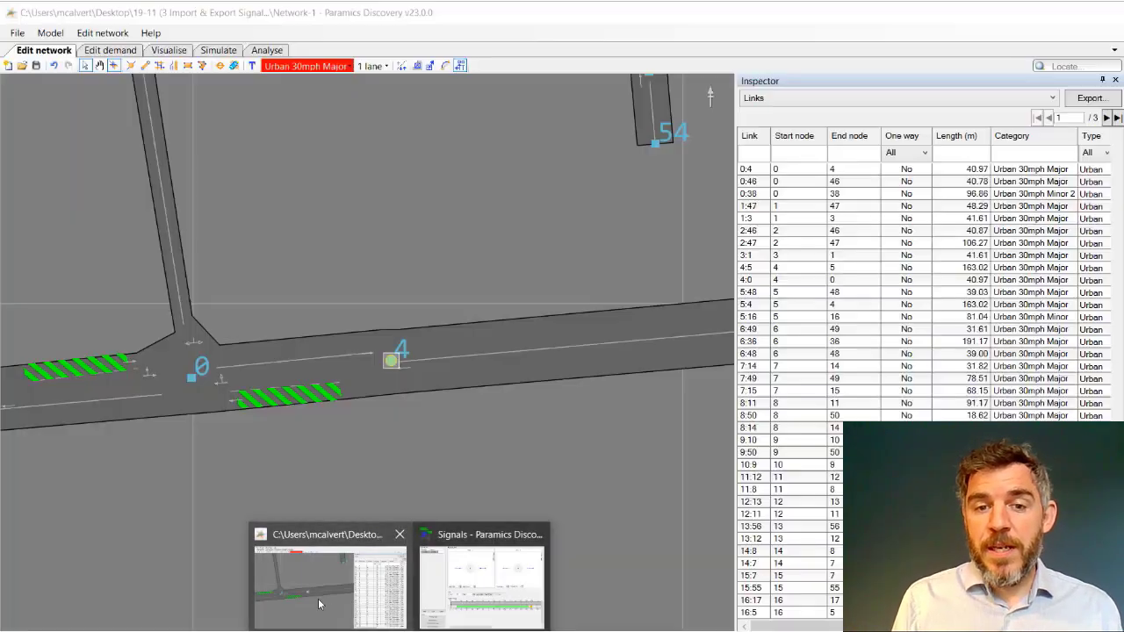
left_click(321, 604)
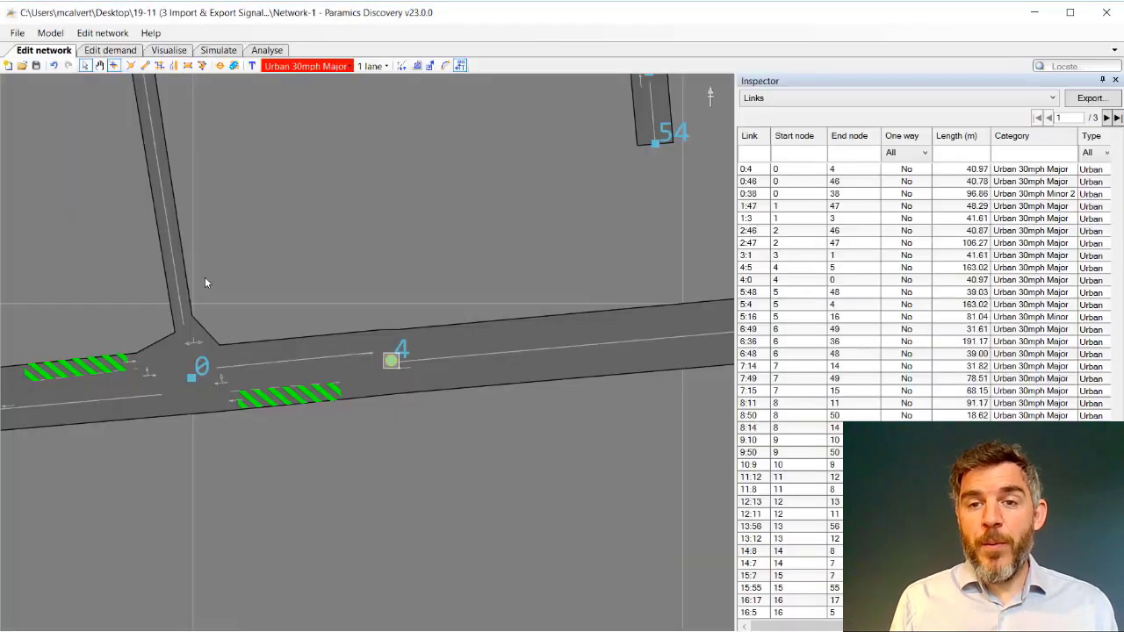
left_click(120, 35)
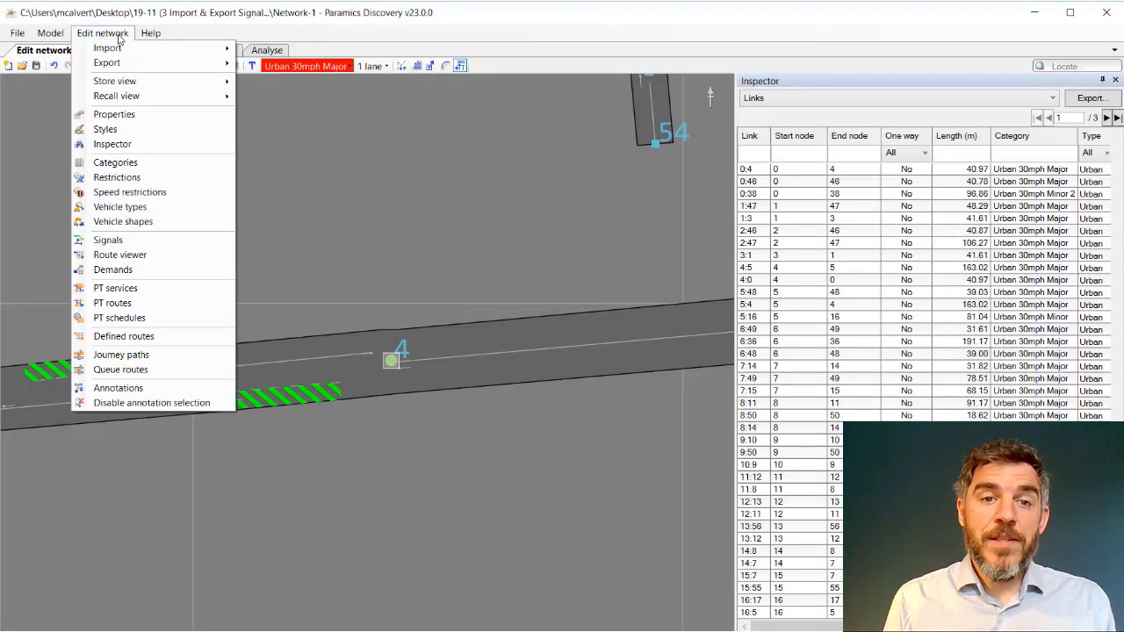
mouse_move(121, 49)
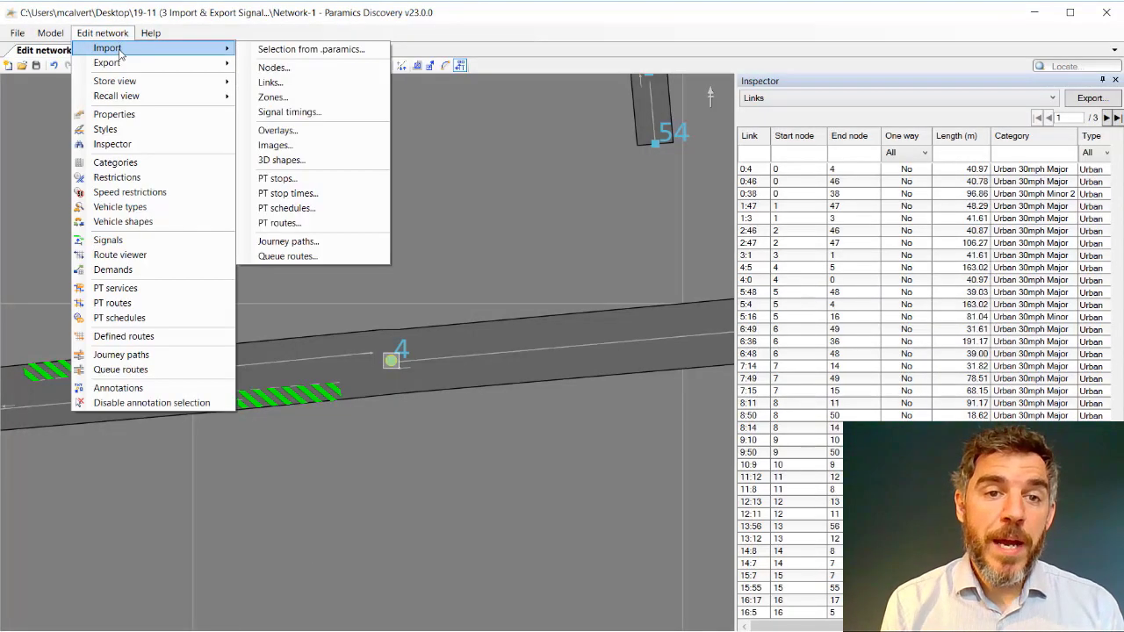
left_click(279, 115)
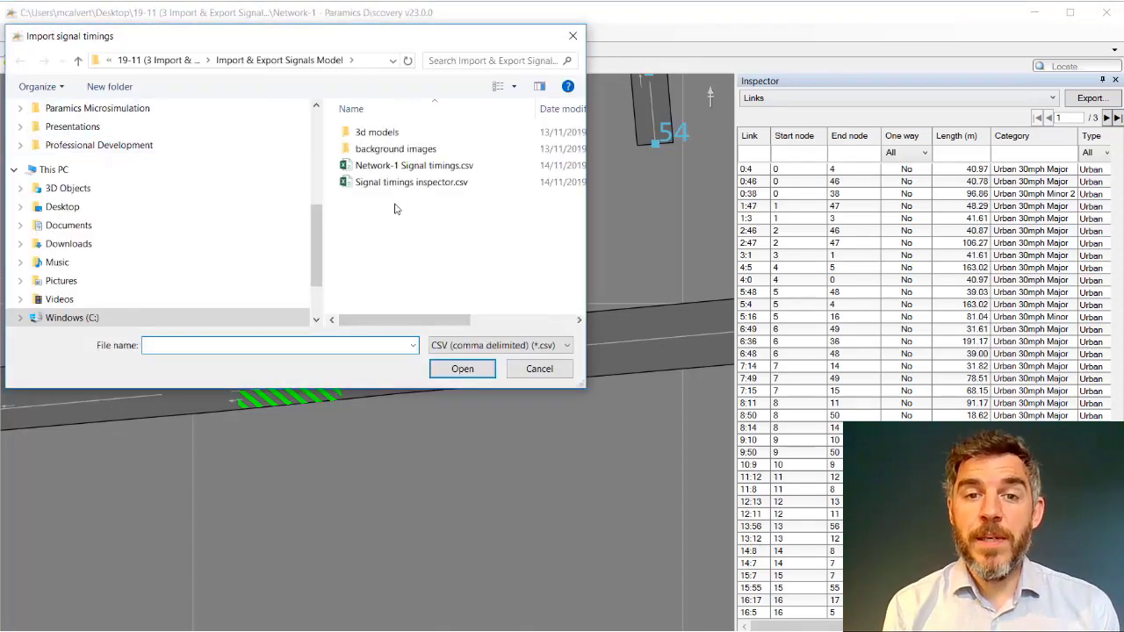
left_click(395, 166)
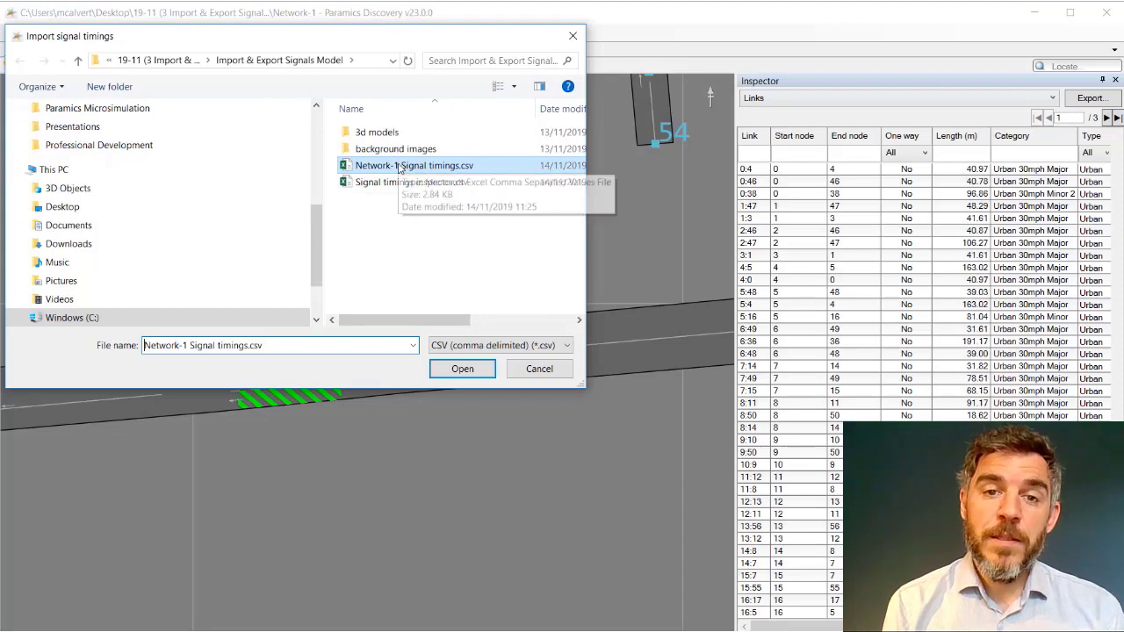
left_click(476, 375)
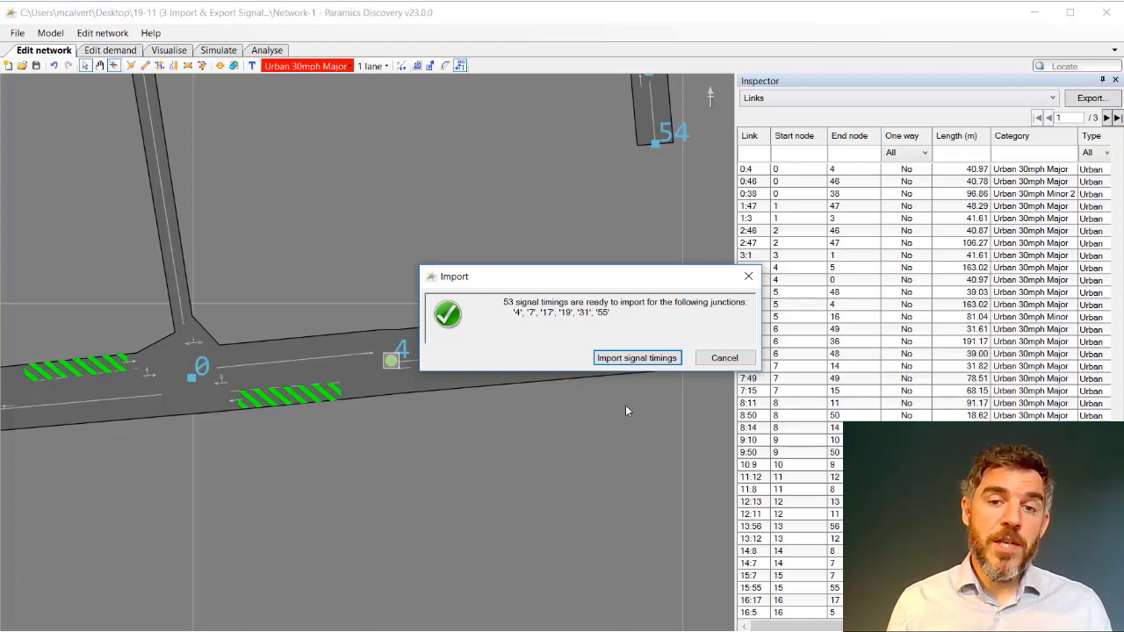
left_click(639, 358)
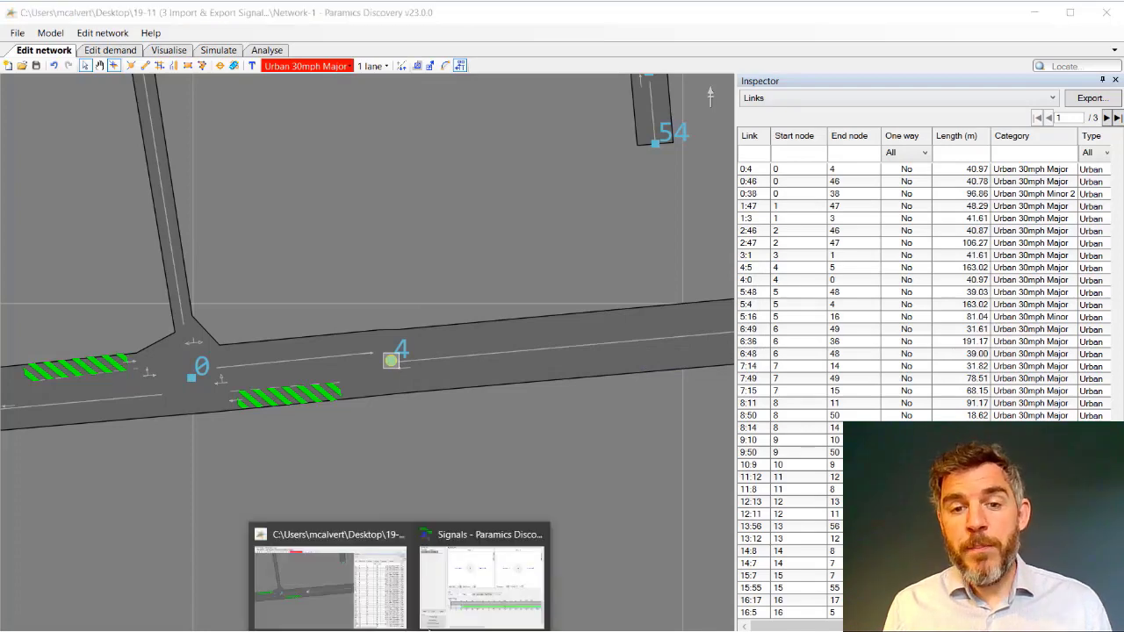
- Bring up the Signals window for junction 4 and review the imported stage, cycle and phase timings
left_click(470, 595)
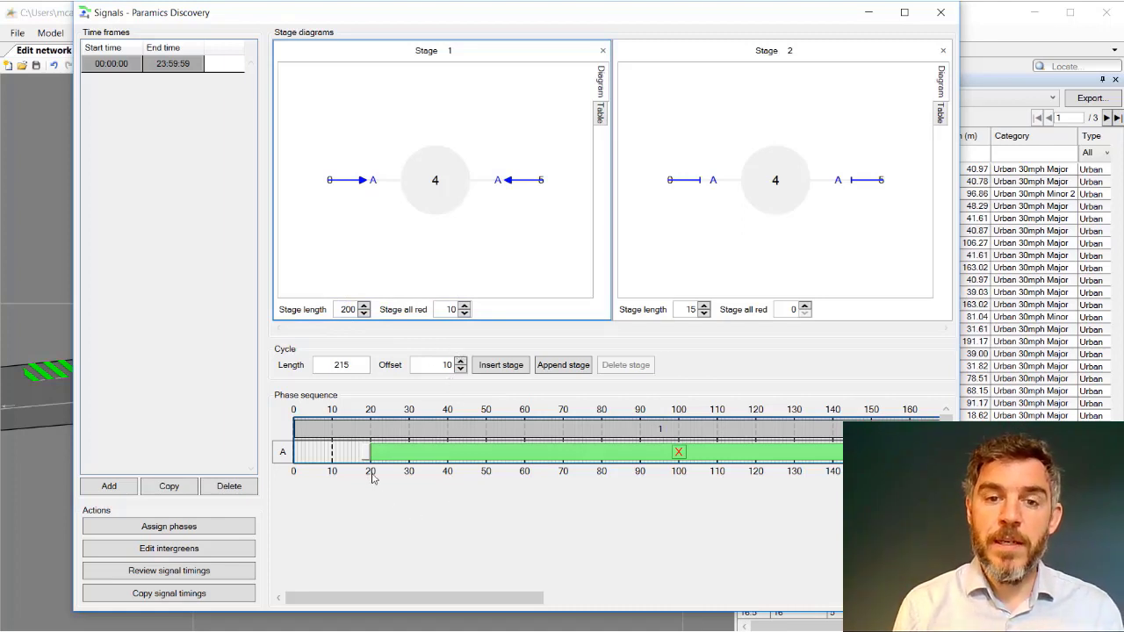
left_click_drag(432, 595, 400, 589)
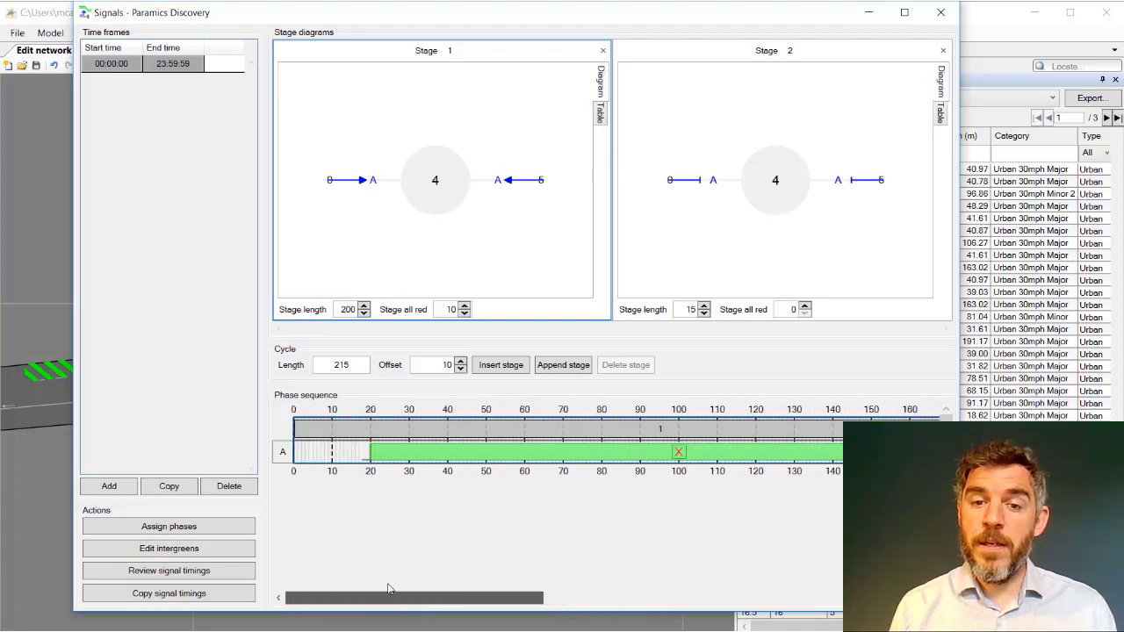
left_click(213, 572)
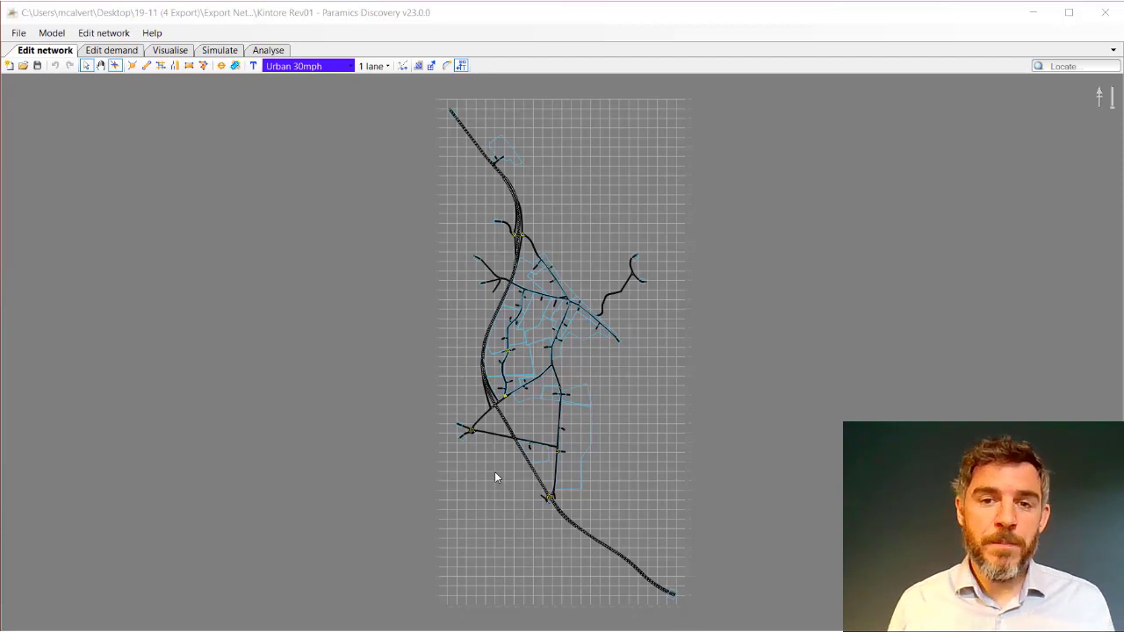
- Export all listed features of the Kintore Rev01 model in CSV format to the default output folder
left_click(104, 33)
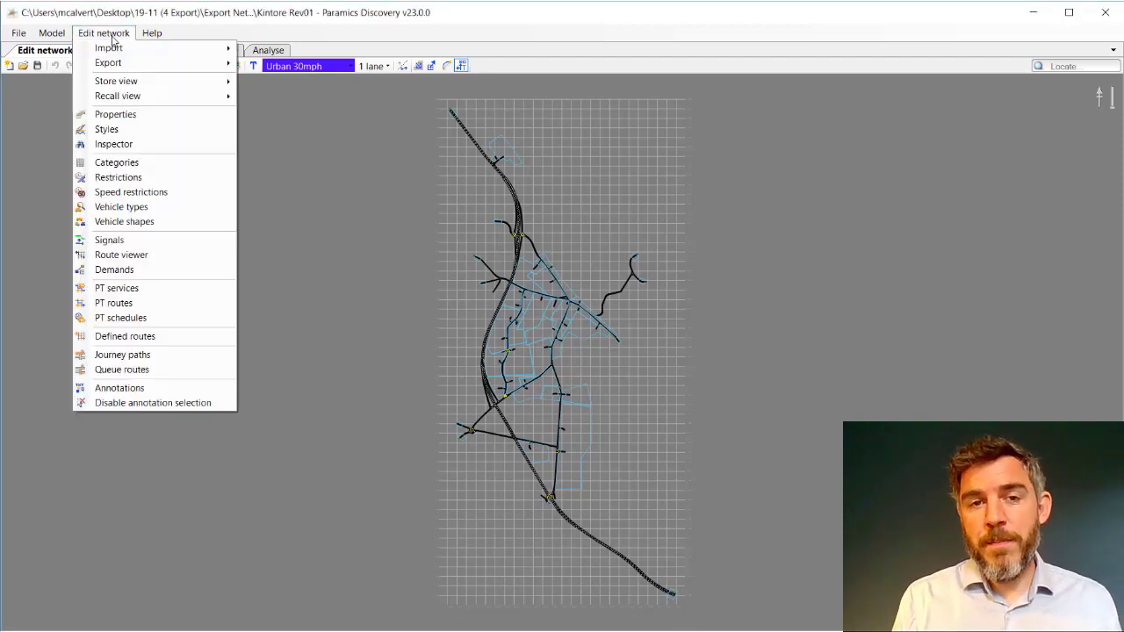
mouse_move(115, 67)
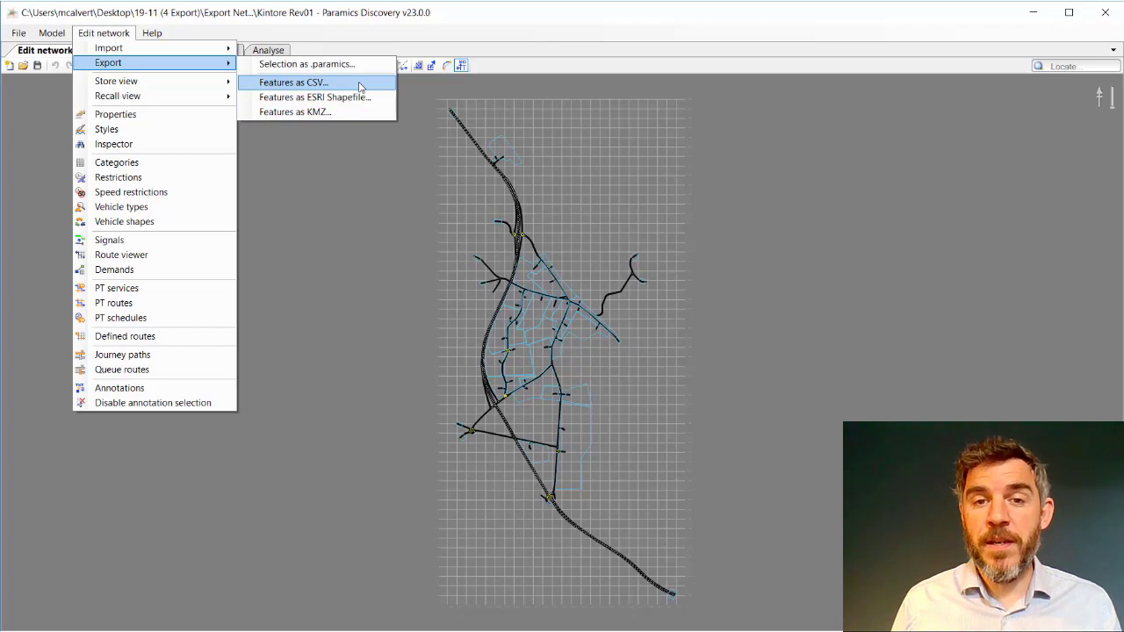
left_click(360, 83)
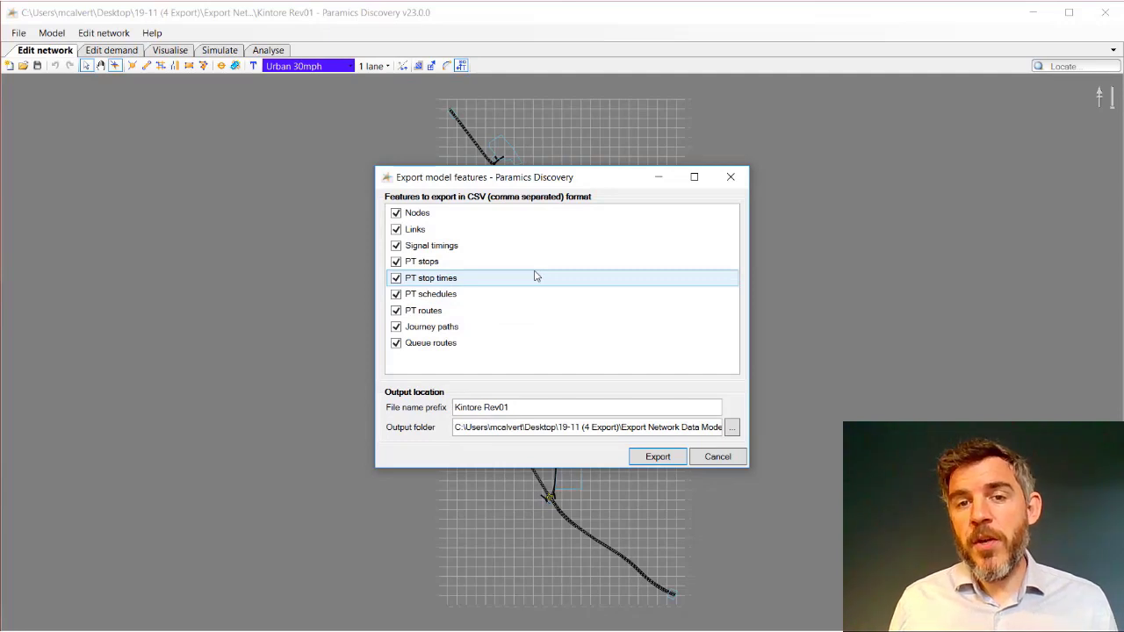
left_click(396, 214)
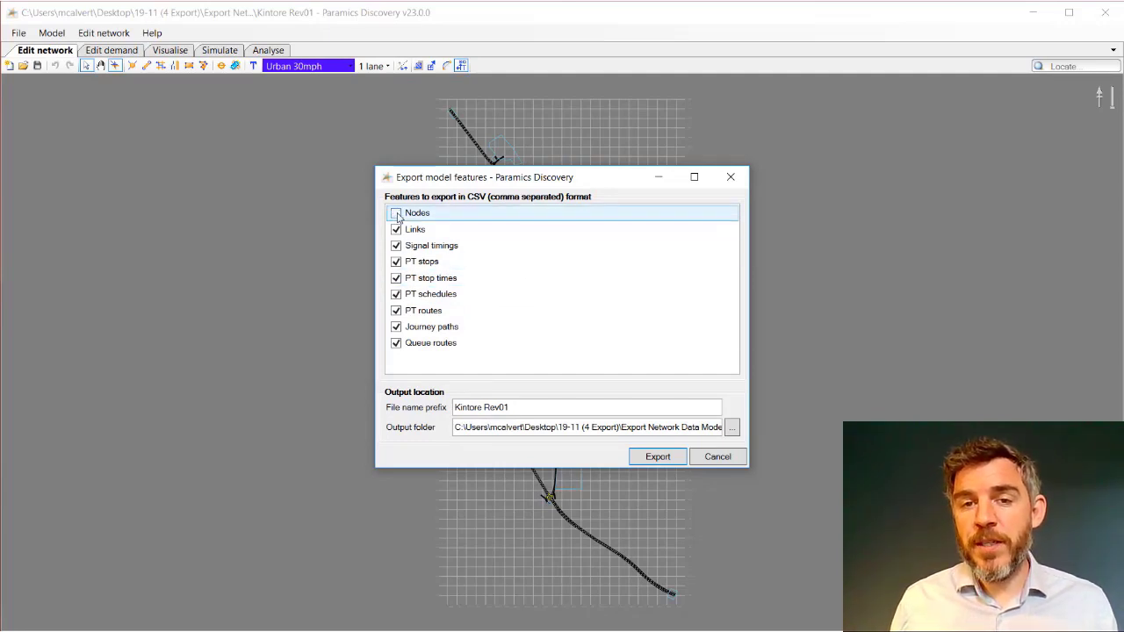
left_click(396, 213)
left_click(397, 230)
left_click(397, 230)
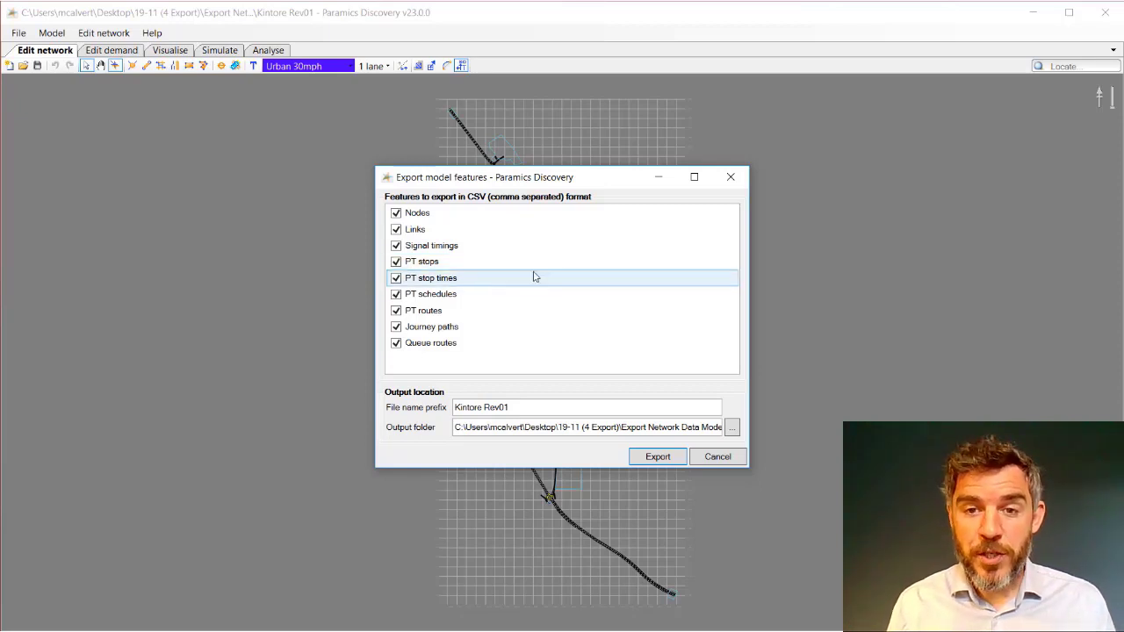
left_click(645, 459)
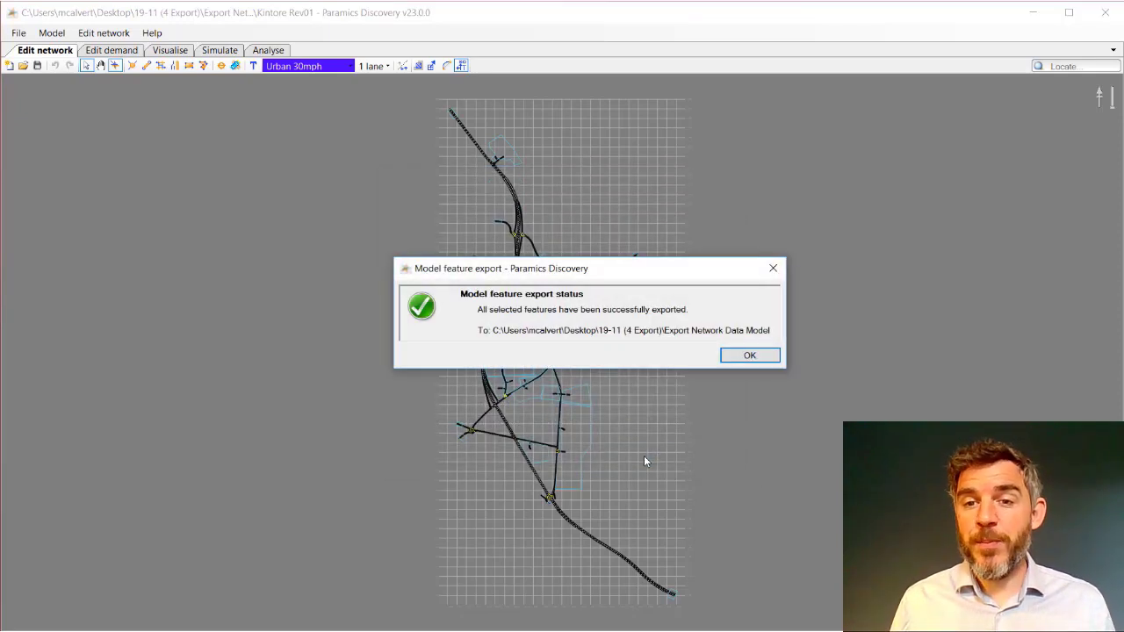
left_click(757, 364)
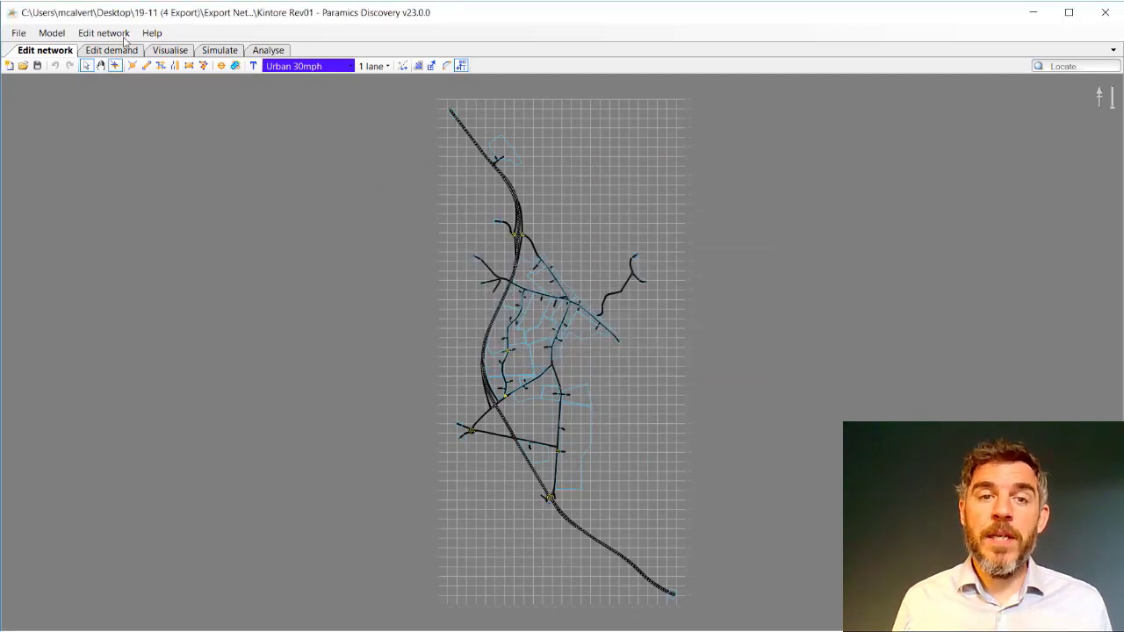
- Export all listed model features as ESRI shapefiles, saved to one .zip file with the prefix Kintore Rev01
left_click(123, 39)
mouse_move(129, 63)
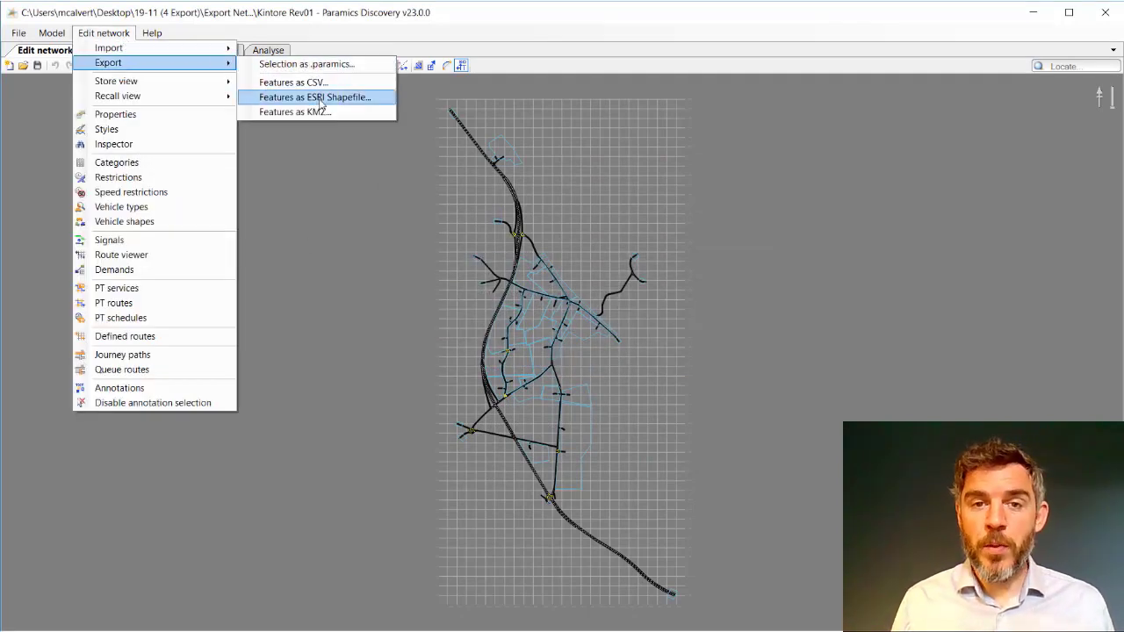
left_click(321, 98)
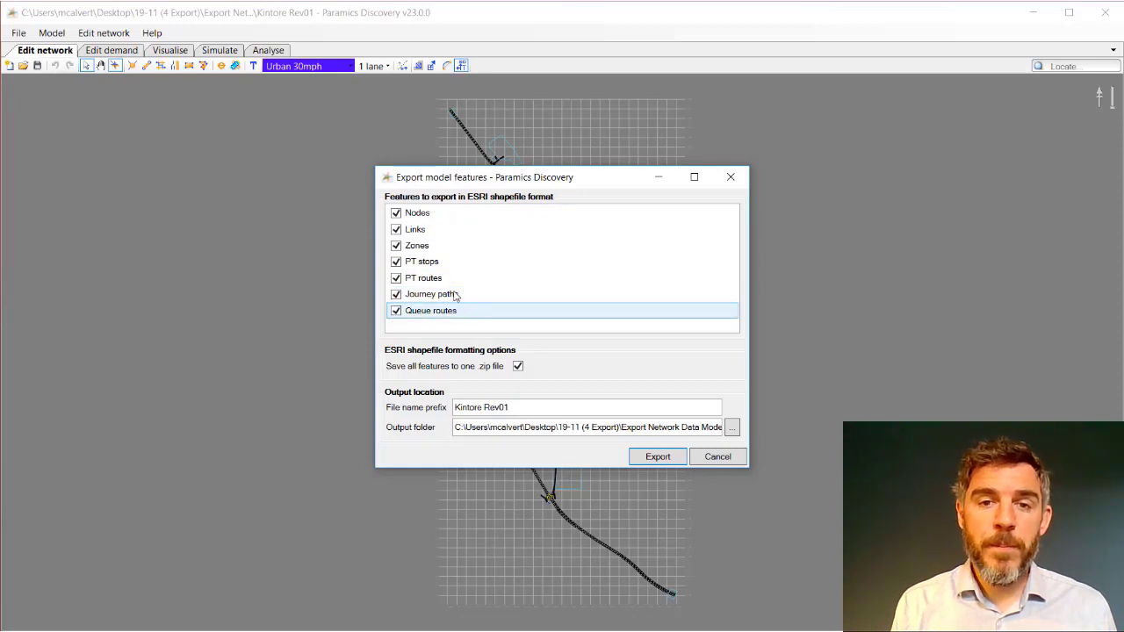
left_click(396, 213)
left_click(396, 214)
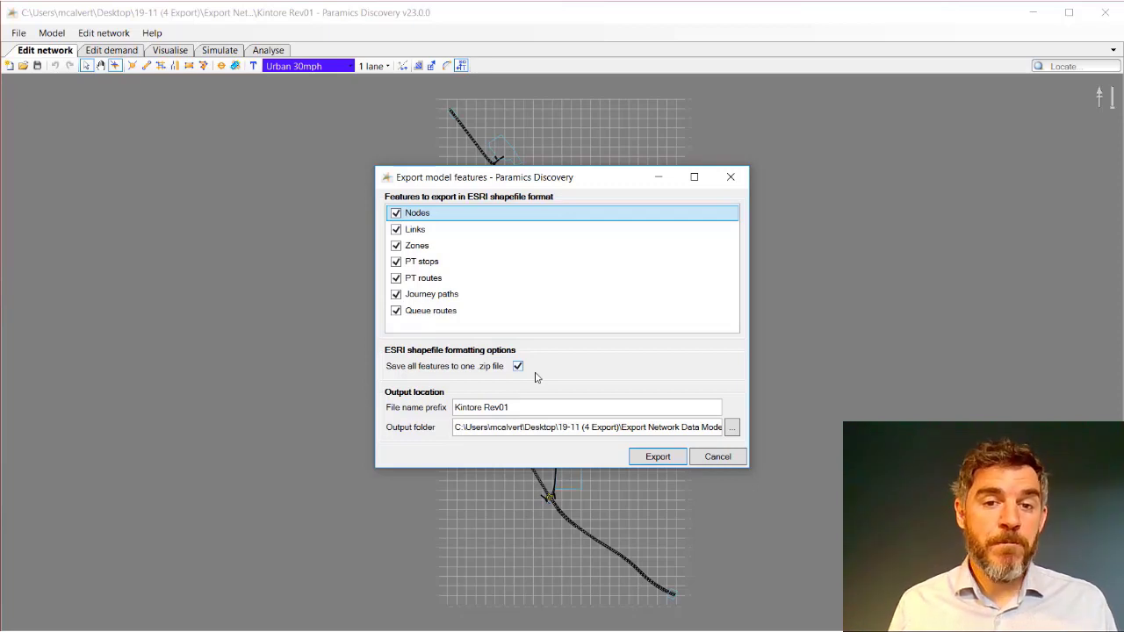
left_click(671, 459)
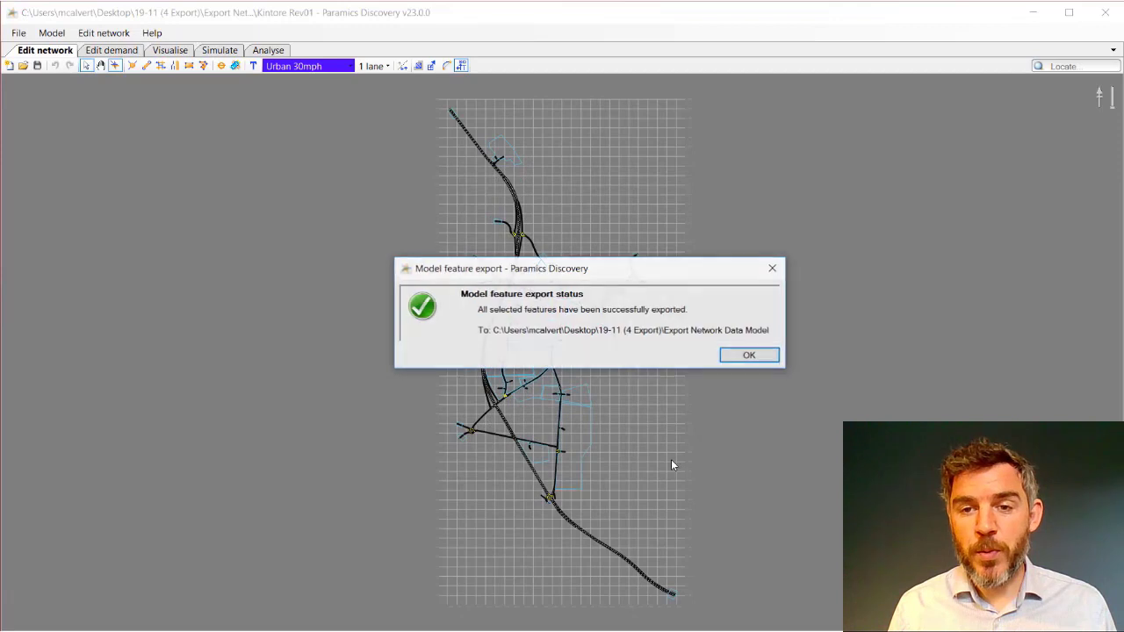
left_click(747, 356)
- Export all listed model features as one .kmz file with the prefix Kintore Rev01, keeping the default height options
left_click(104, 33)
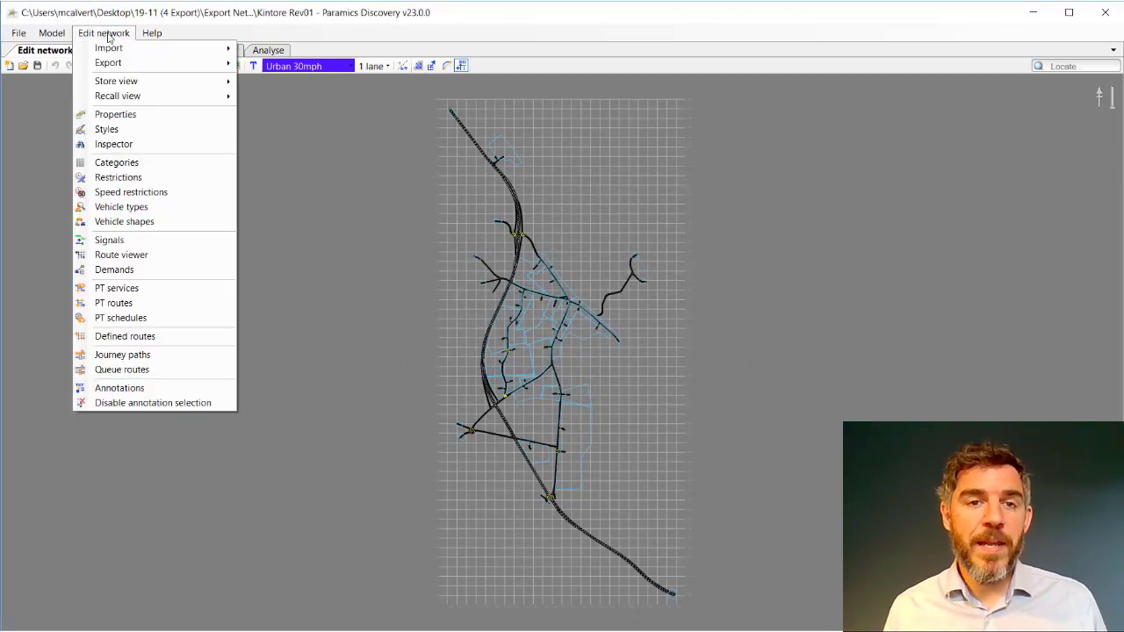
mouse_move(174, 69)
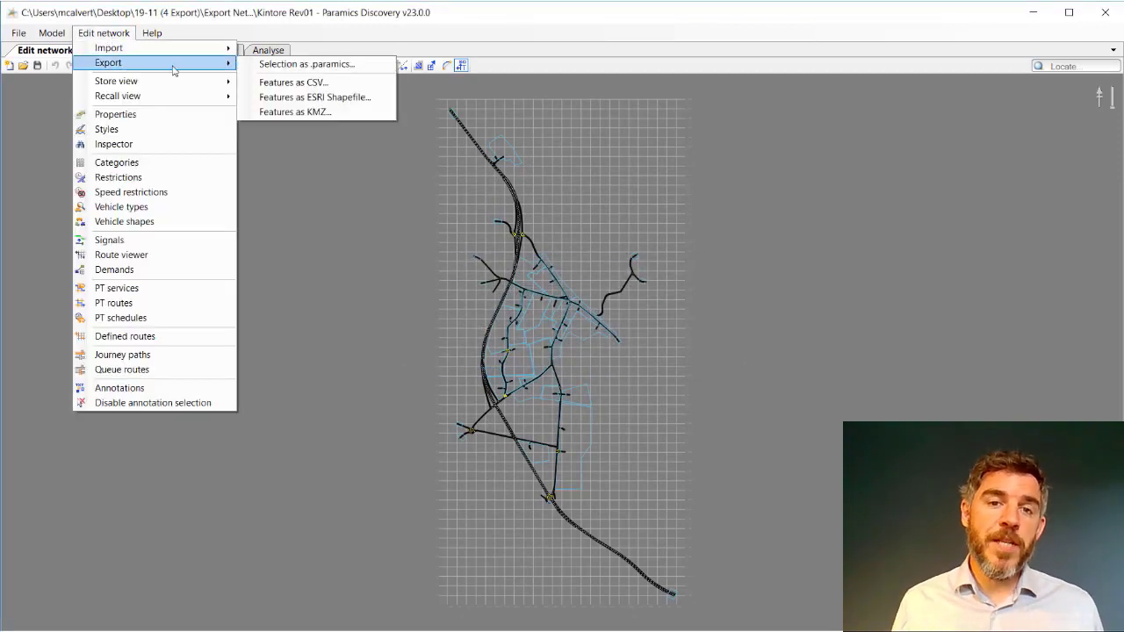
left_click(336, 112)
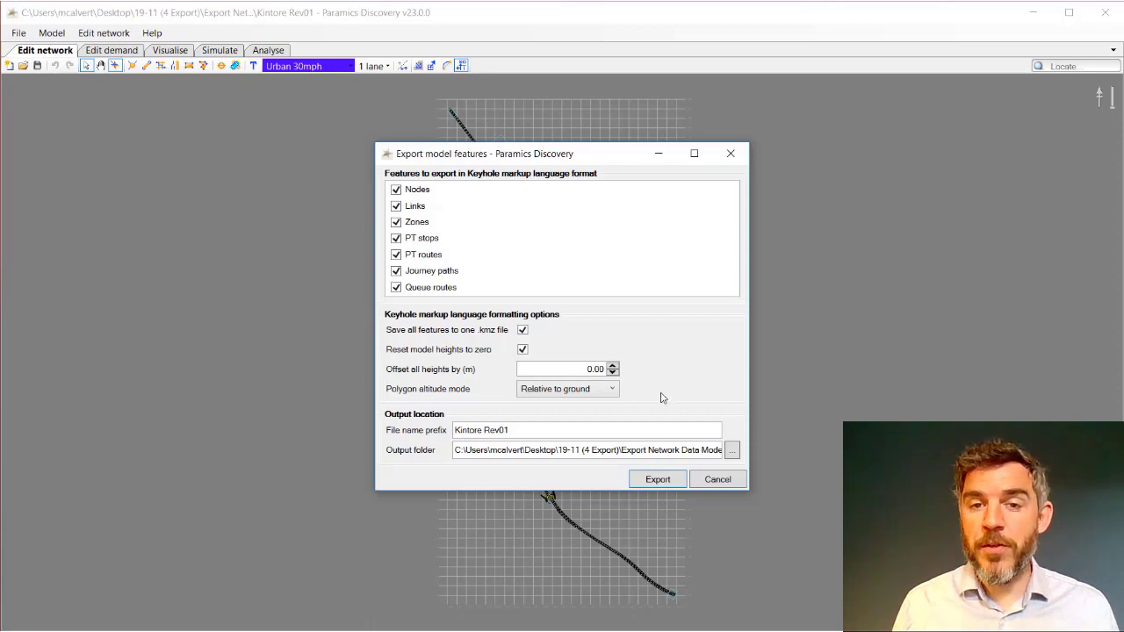
left_click(671, 482)
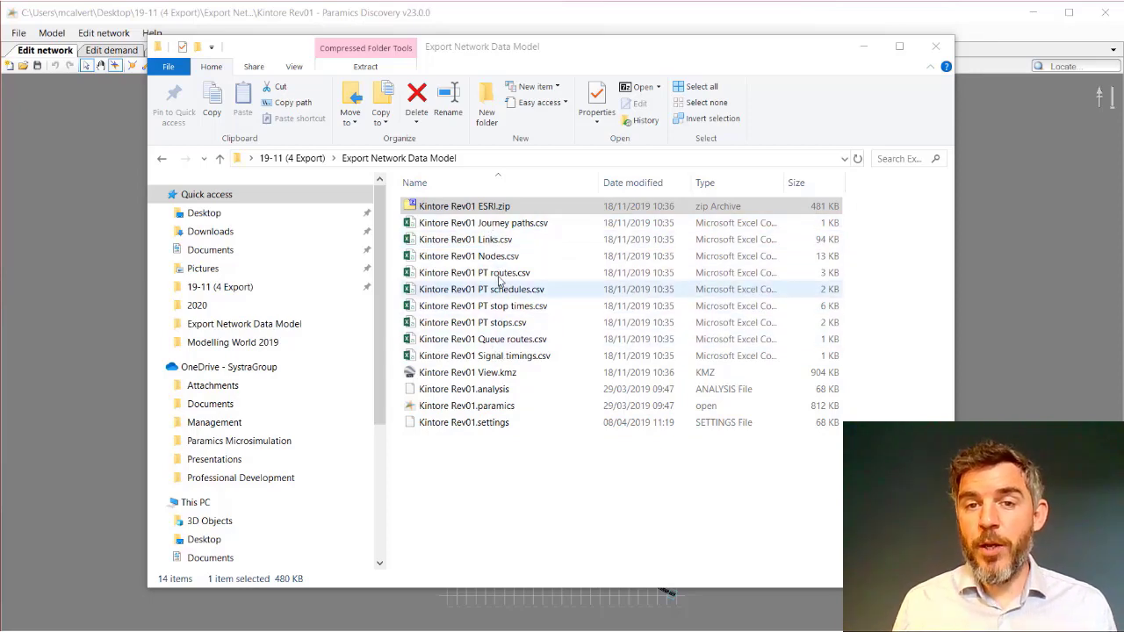
- Open Kintore Rev01 Links.csv from the Export Network Data Model folder, widen its window to examine the link attribute columns, and close it
left_click(486, 245)
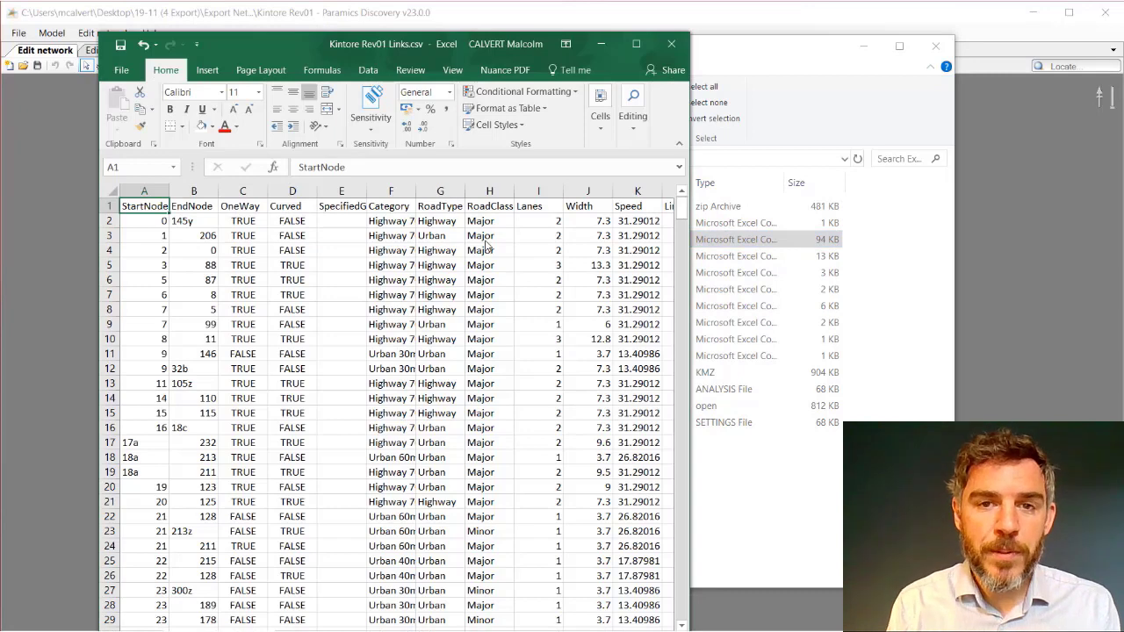
left_click_drag(691, 287, 956, 274)
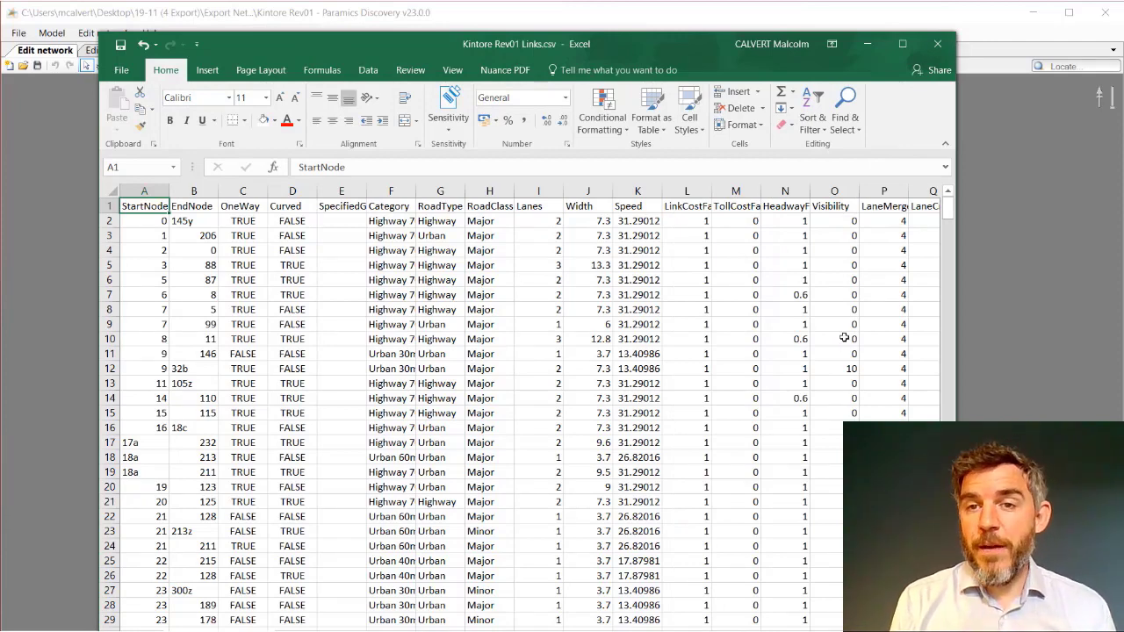
left_click(936, 43)
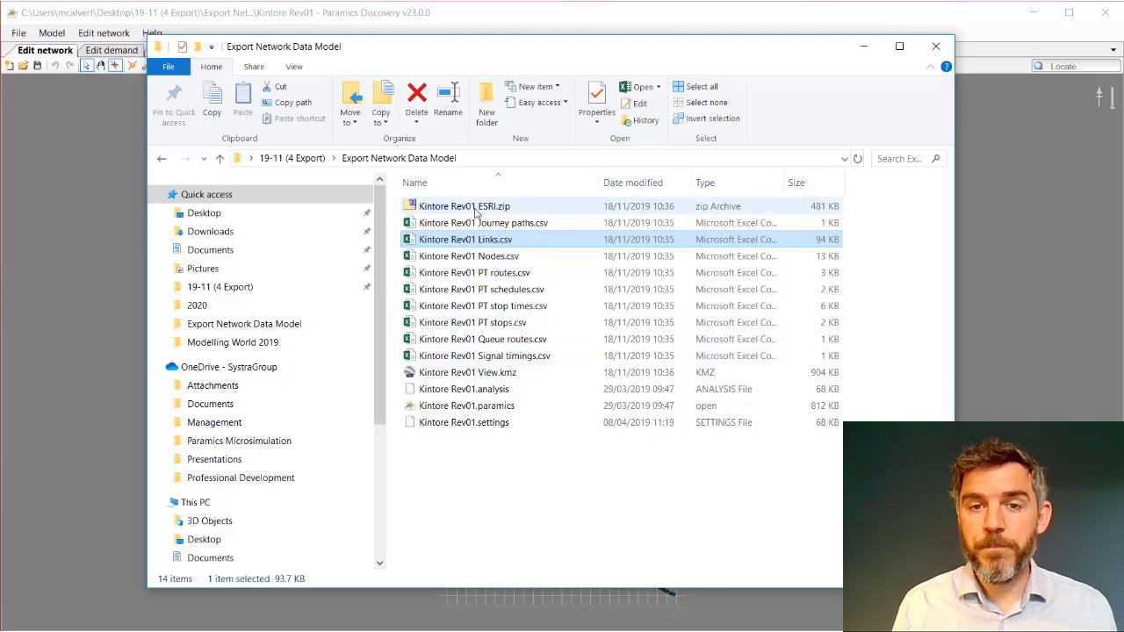
- Extract Kintore Rev01 ESRI.zip into a Kintore Rev01 ESRI subfolder and look through the extracted shapefile components
right_click(475, 209)
mouse_move(518, 257)
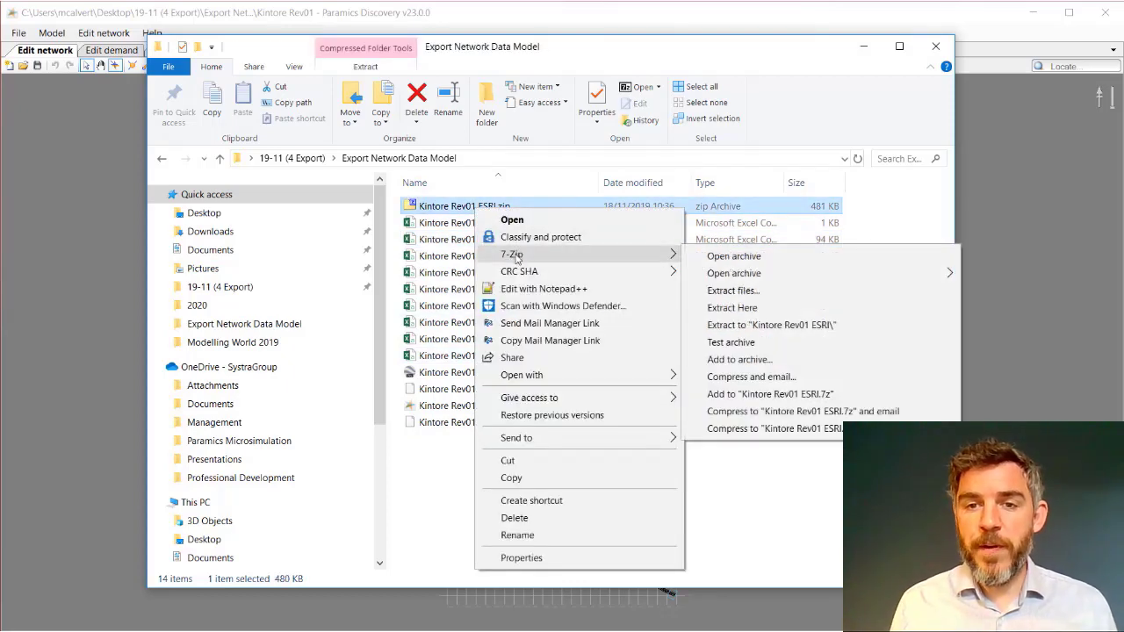
left_click(793, 291)
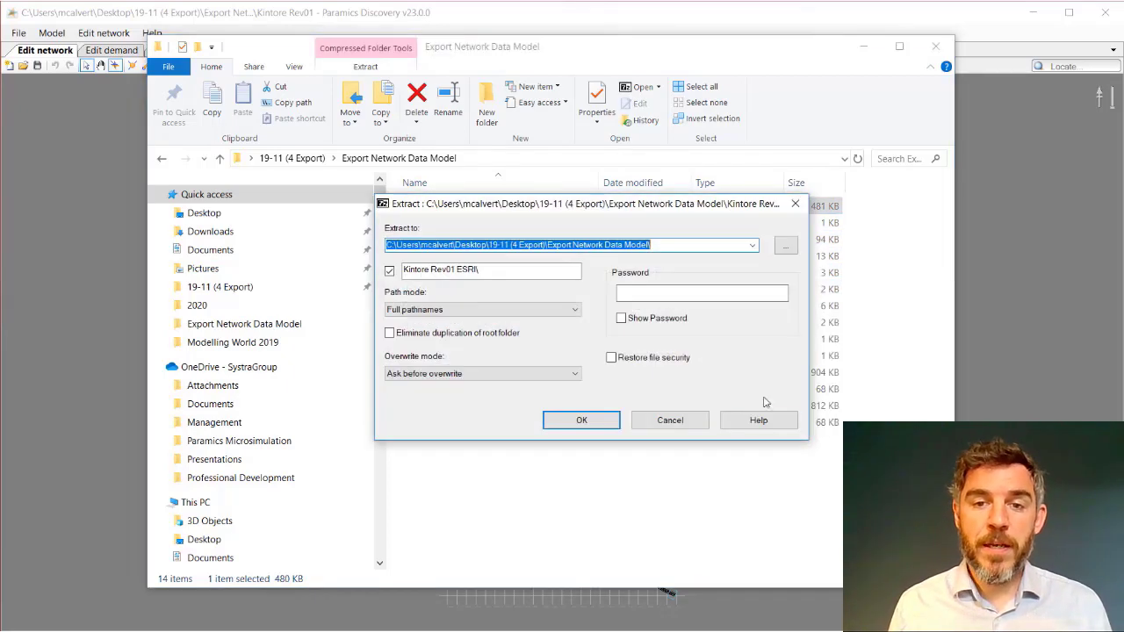
left_click(581, 420)
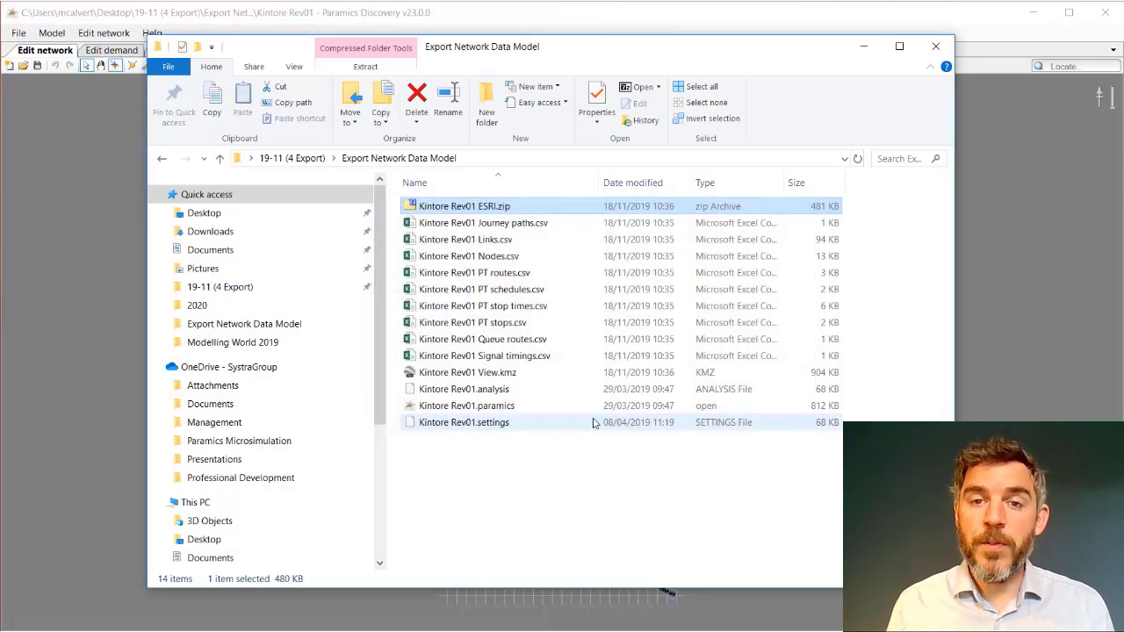
double_click(468, 206)
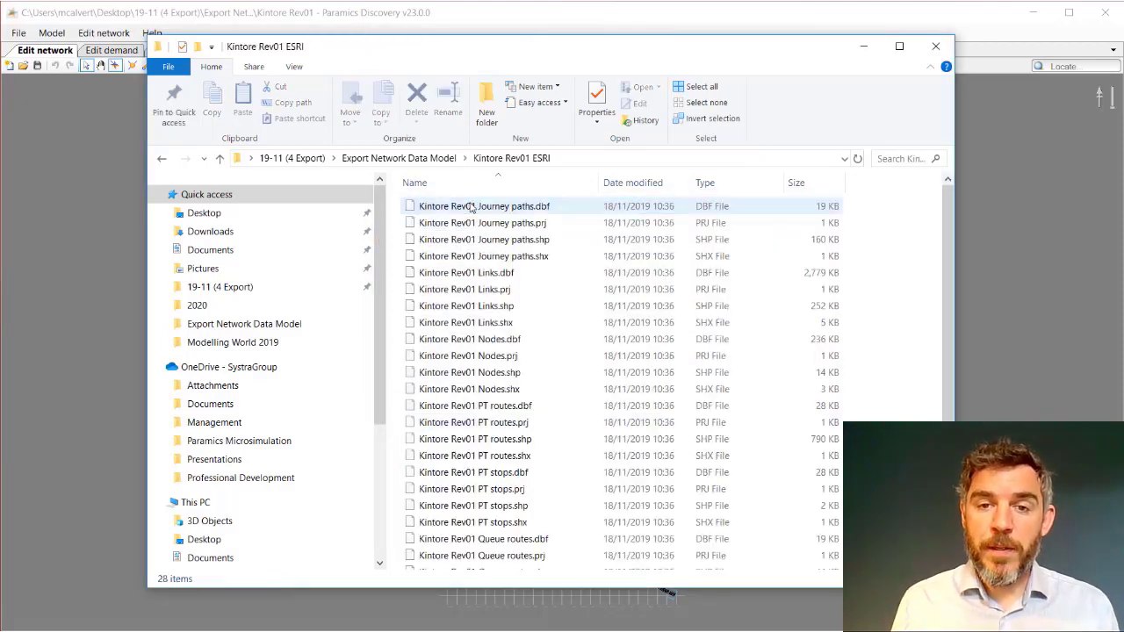
scroll(515, 417, "down", 1)
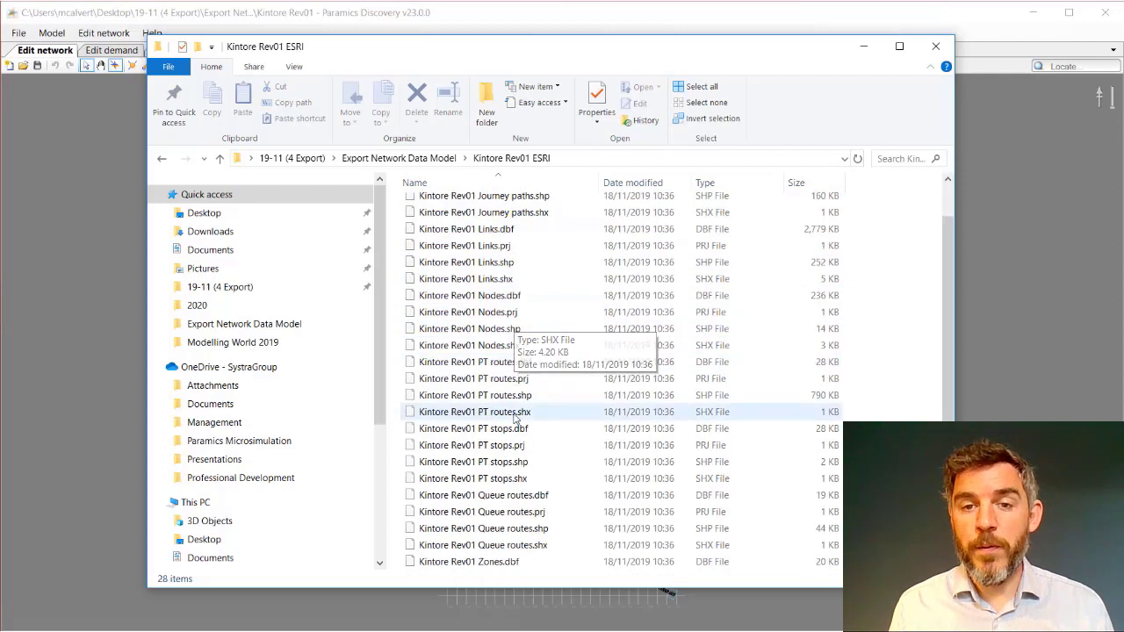
scroll(514, 410, "up", 1)
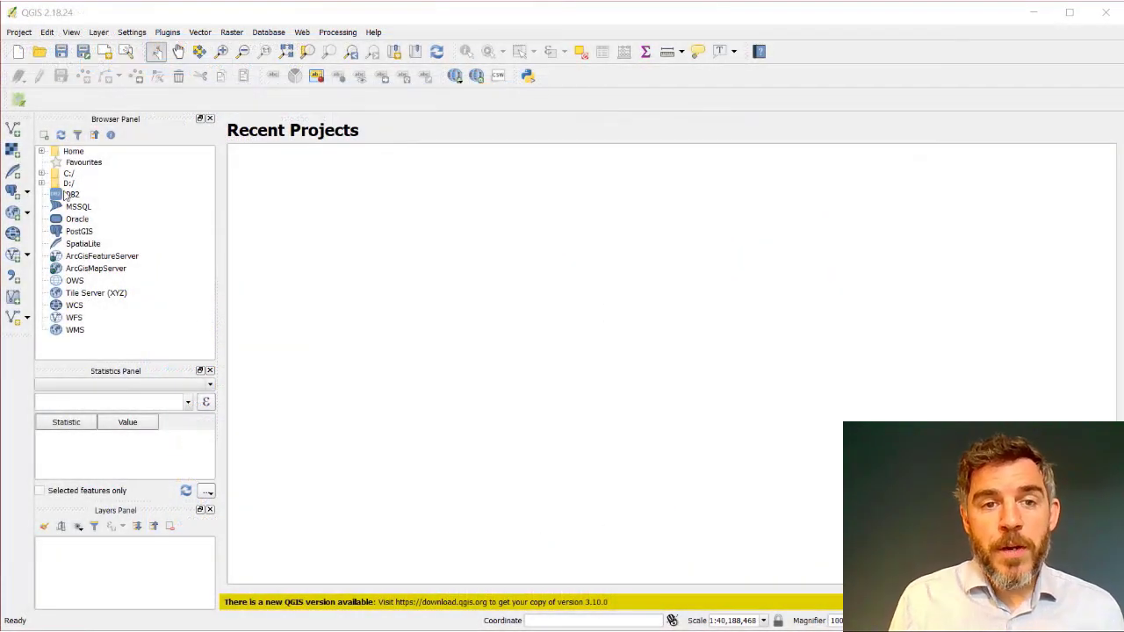
- Switch to QGIS and browse to the Kintore Rev01 ESRI folder inside Desktop, 19-11 (4 Export), Export Network Data Model
left_click(41, 151)
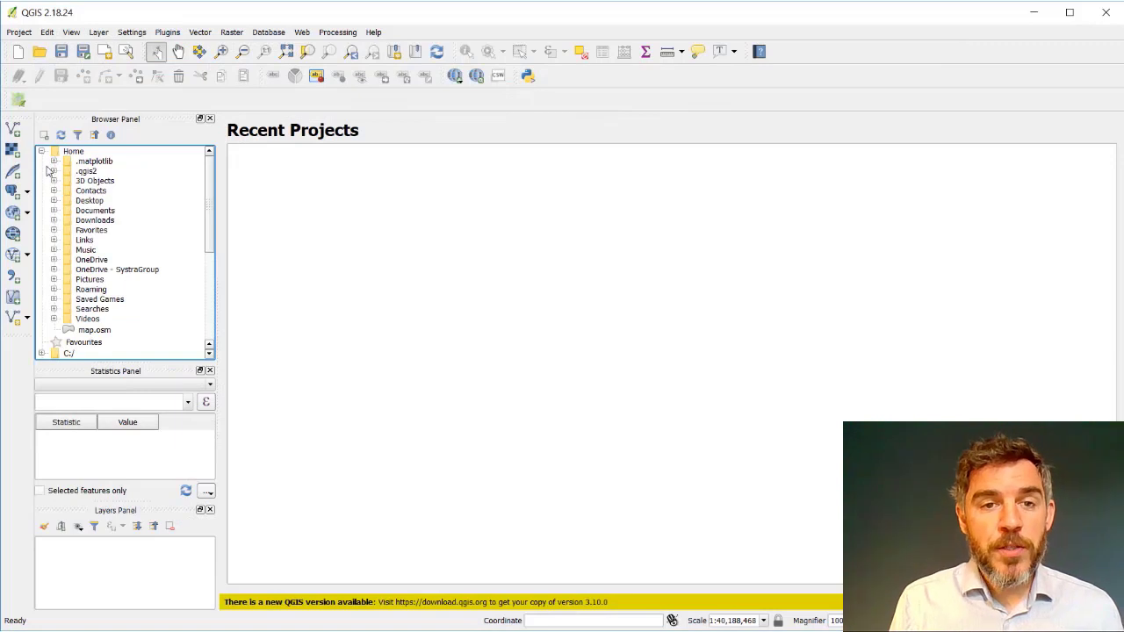
left_click(53, 200)
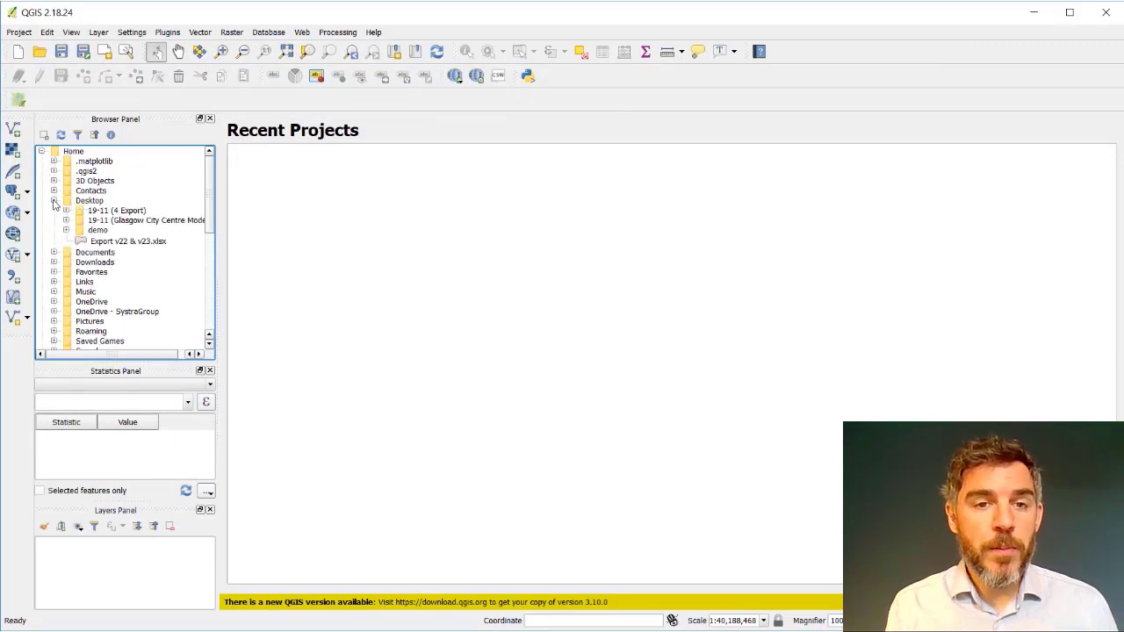
left_click(66, 211)
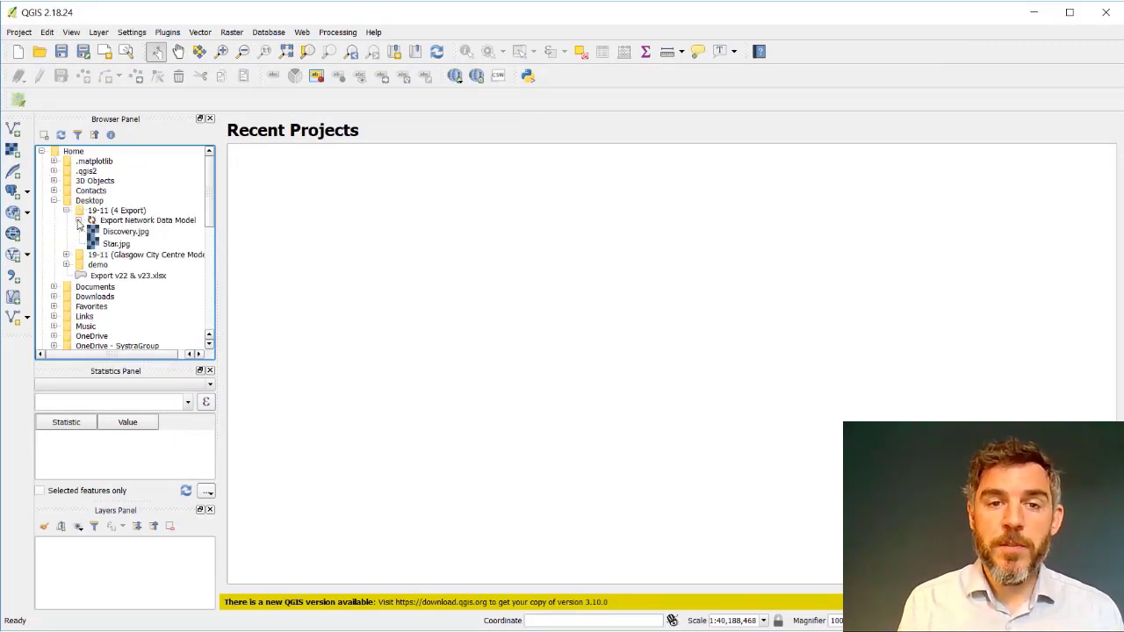
left_click(78, 220)
left_click(91, 230)
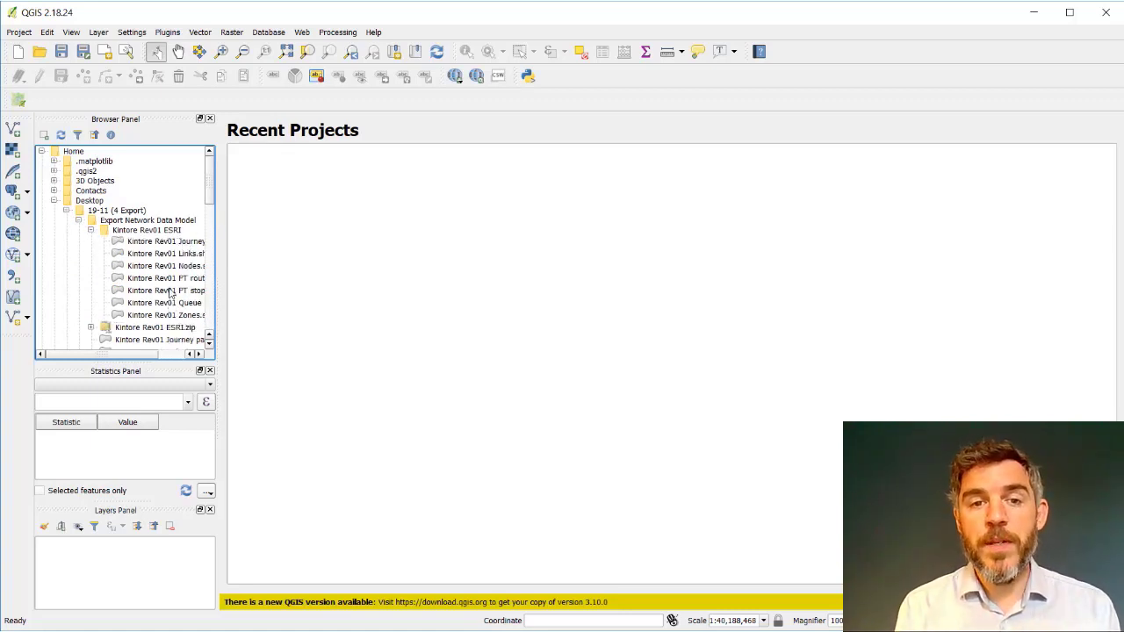
- Add the Journey paths, Links, Nodes, PT routes, PT stops, Queue routes and Zones shapefiles to the map as layers
left_click(173, 243)
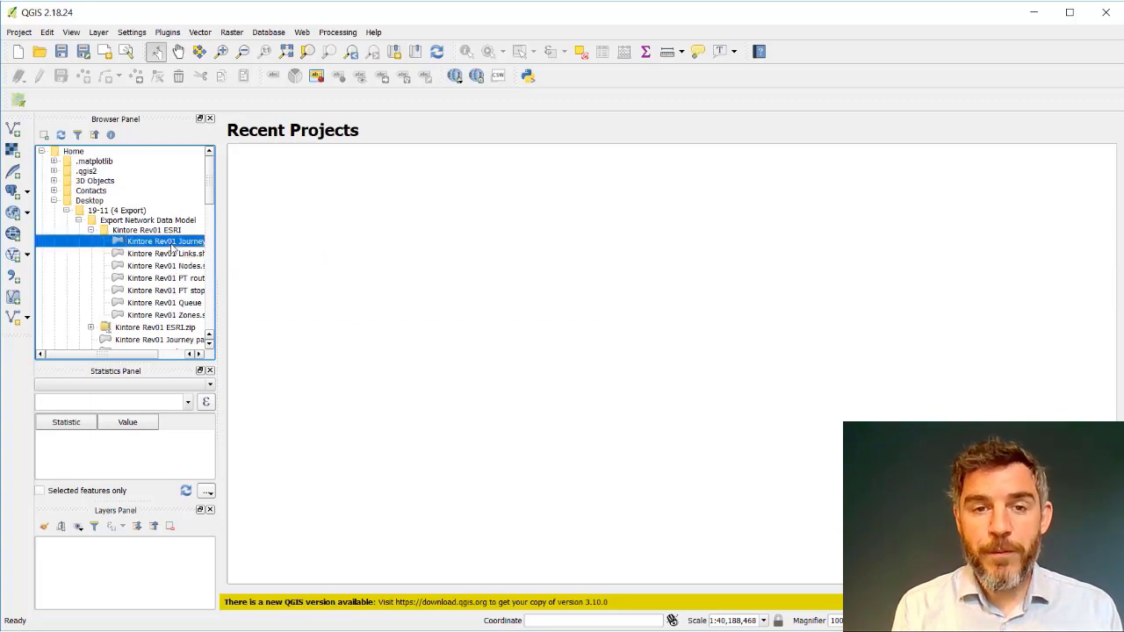
double_click(172, 247)
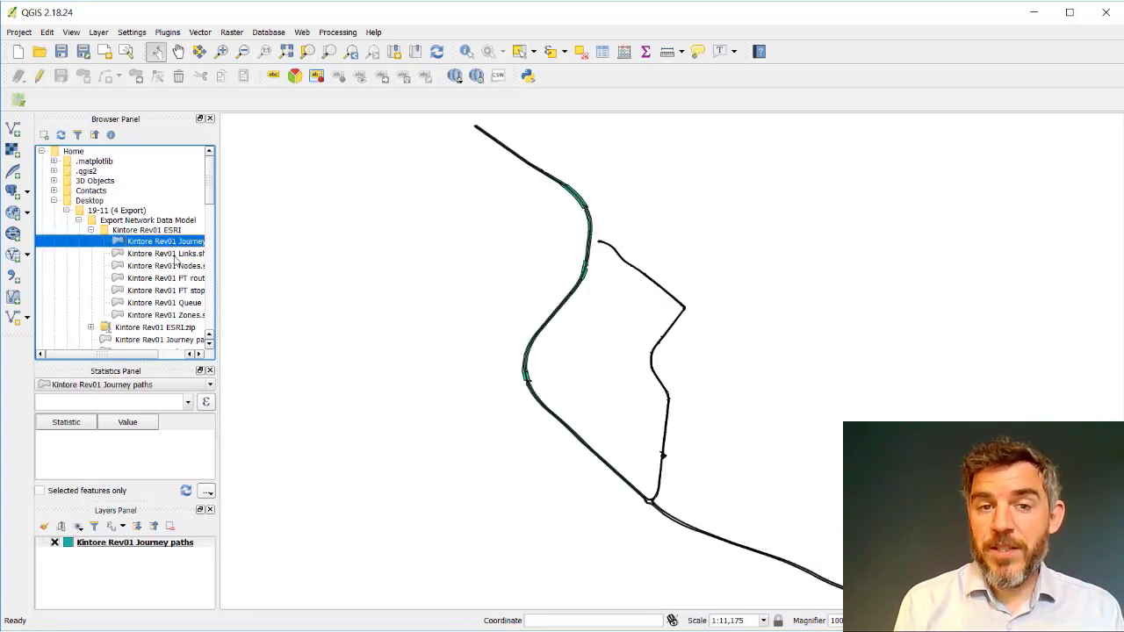
double_click(174, 254)
double_click(178, 267)
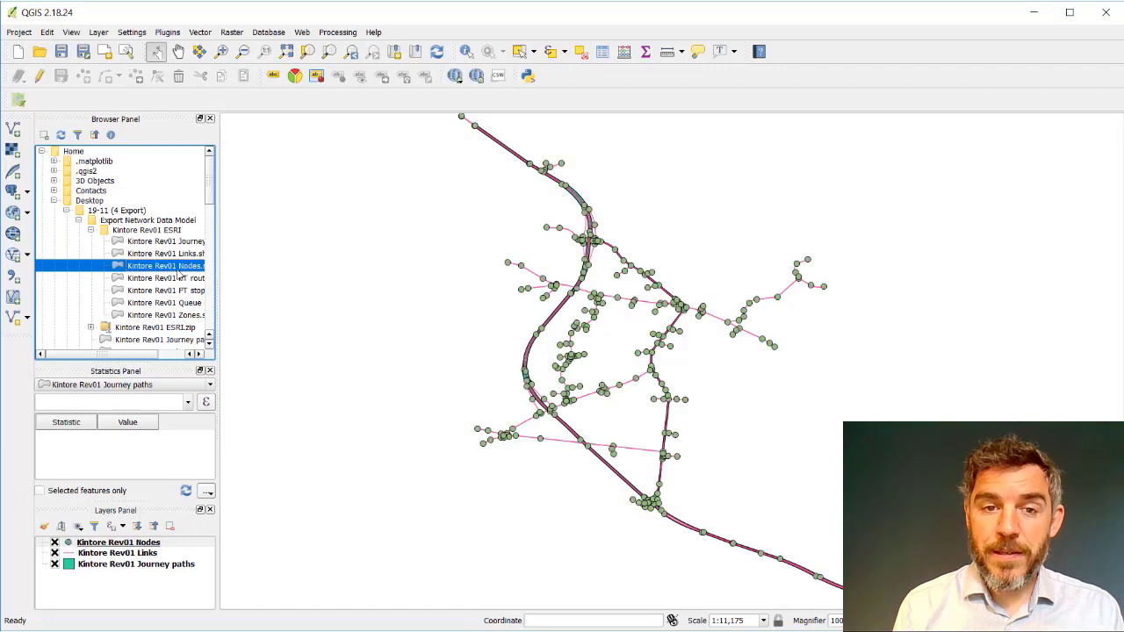
double_click(179, 279)
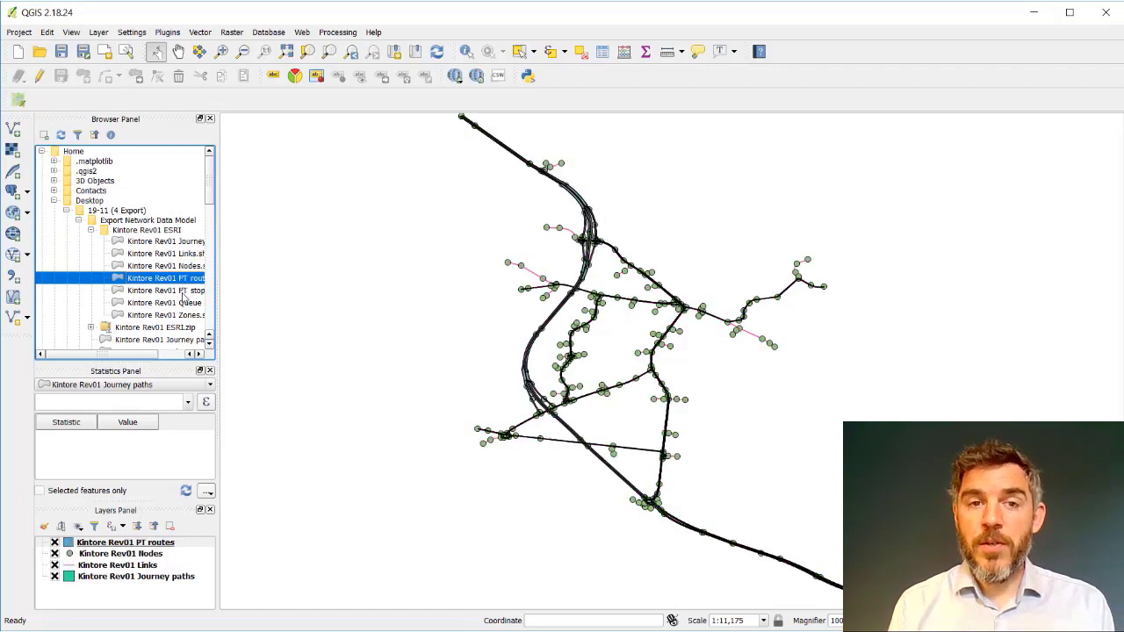
double_click(183, 290)
double_click(182, 303)
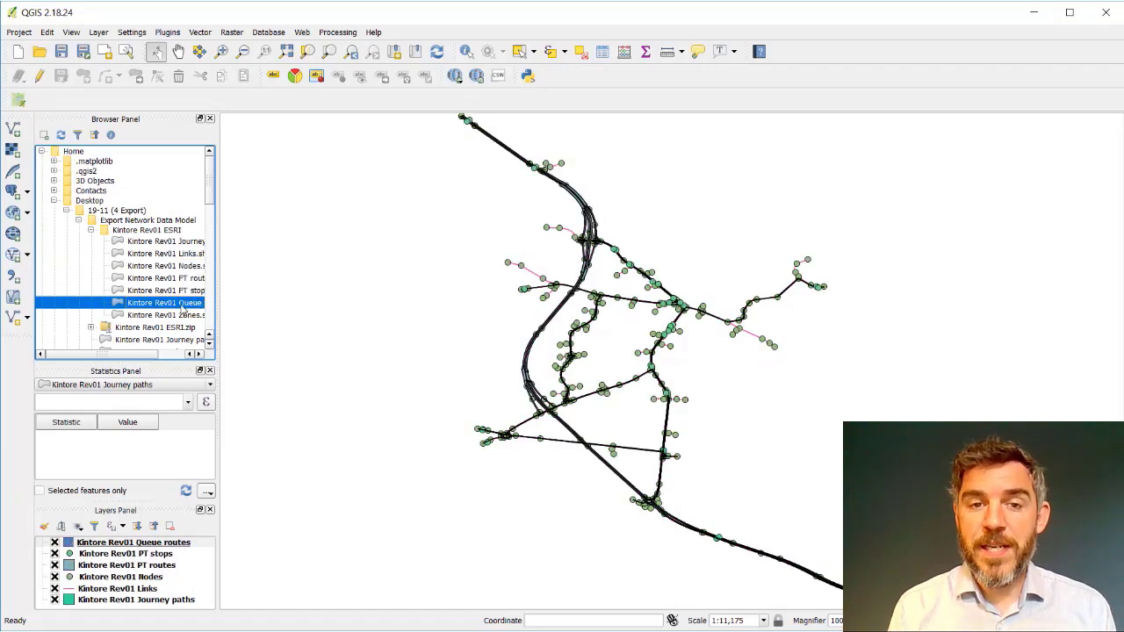
double_click(176, 315)
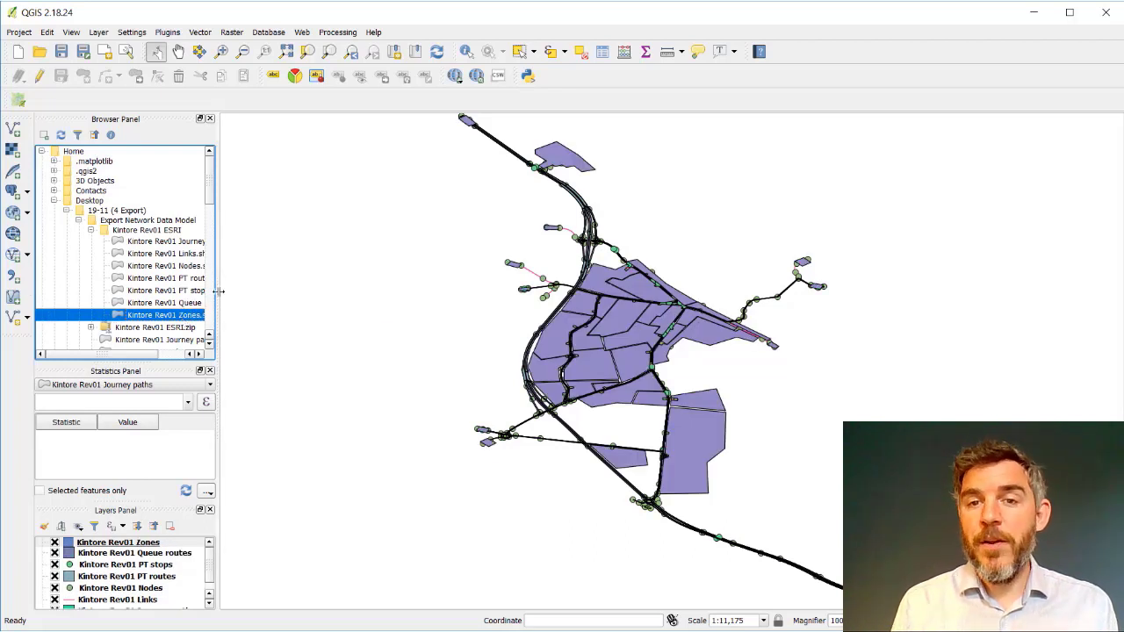
- Widen the file browser area to show the full shapefile names and look through the list of loaded layers
left_click_drag(218, 290, 269, 287)
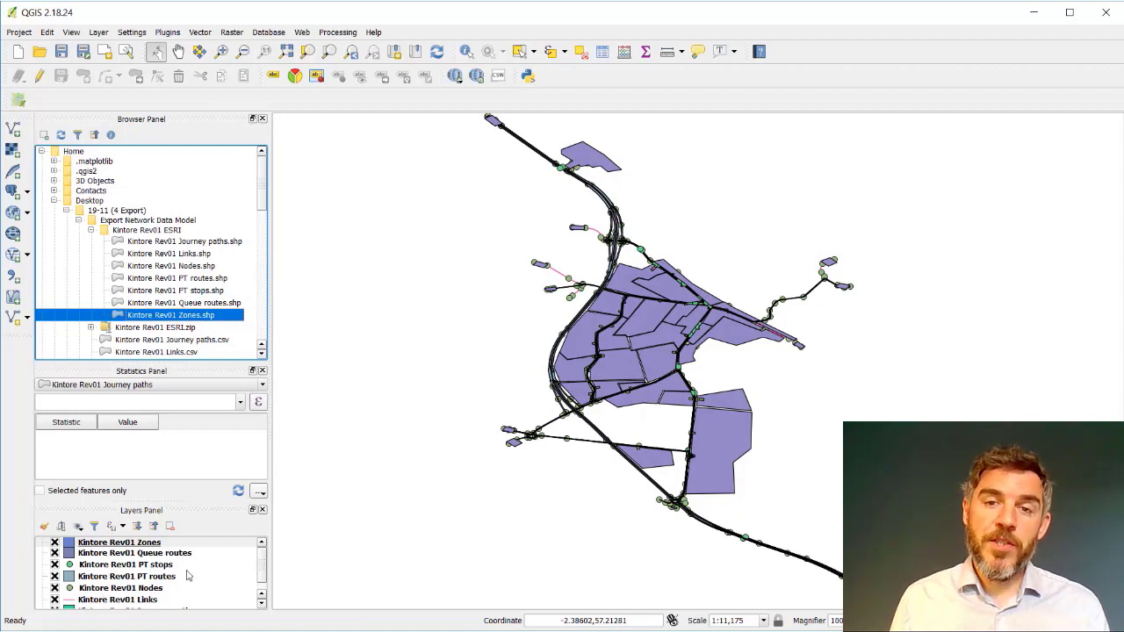
left_click(264, 575)
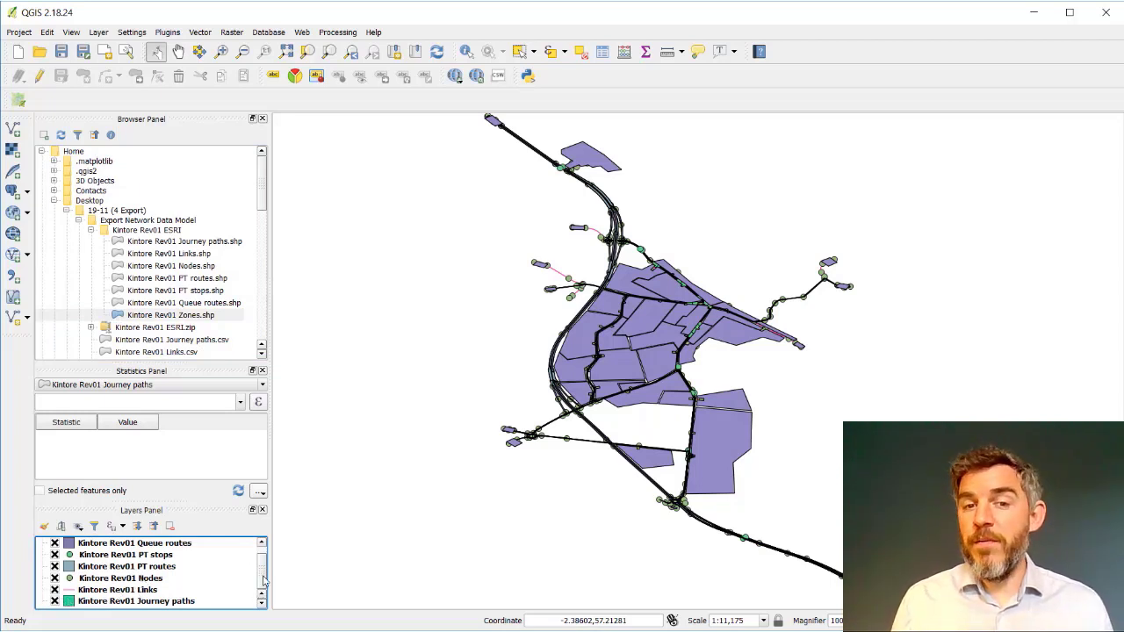
scroll(264, 575, "up", 1)
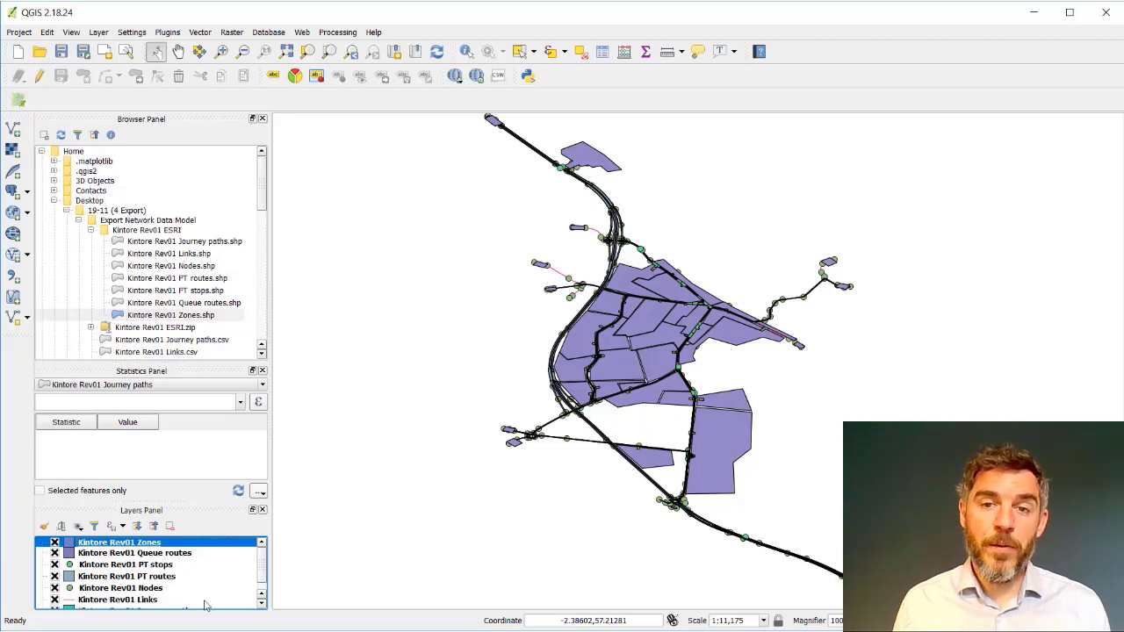
- Toggle the visibility of the Kintore Rev01 Zones layer off and on to compare the map with and without zones
left_click(54, 543)
left_click(54, 544)
left_click(53, 544)
left_click(53, 544)
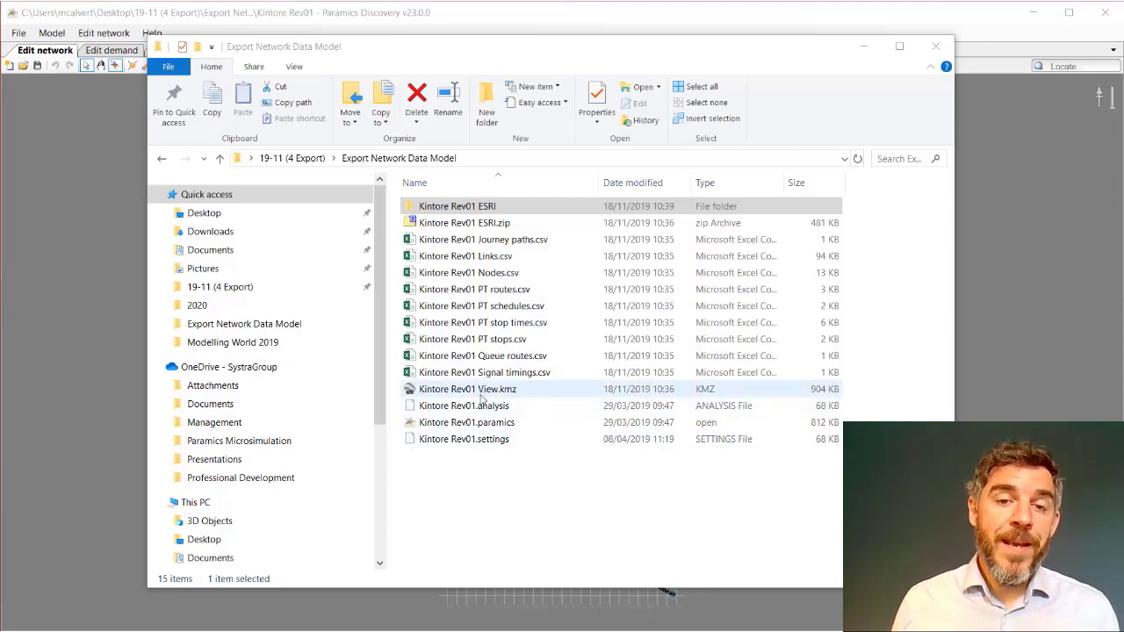
- Open Kintore Rev01 View.kmz in Google Earth Pro, expand its feature layers and hide the Nodes layer
double_click(464, 391)
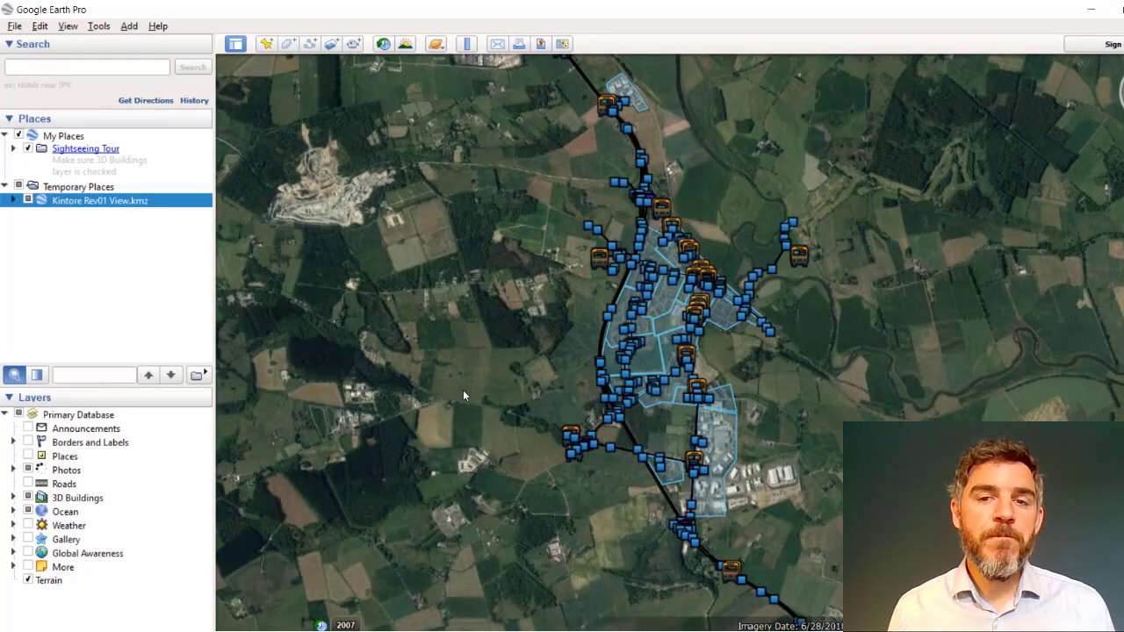
left_click(14, 201)
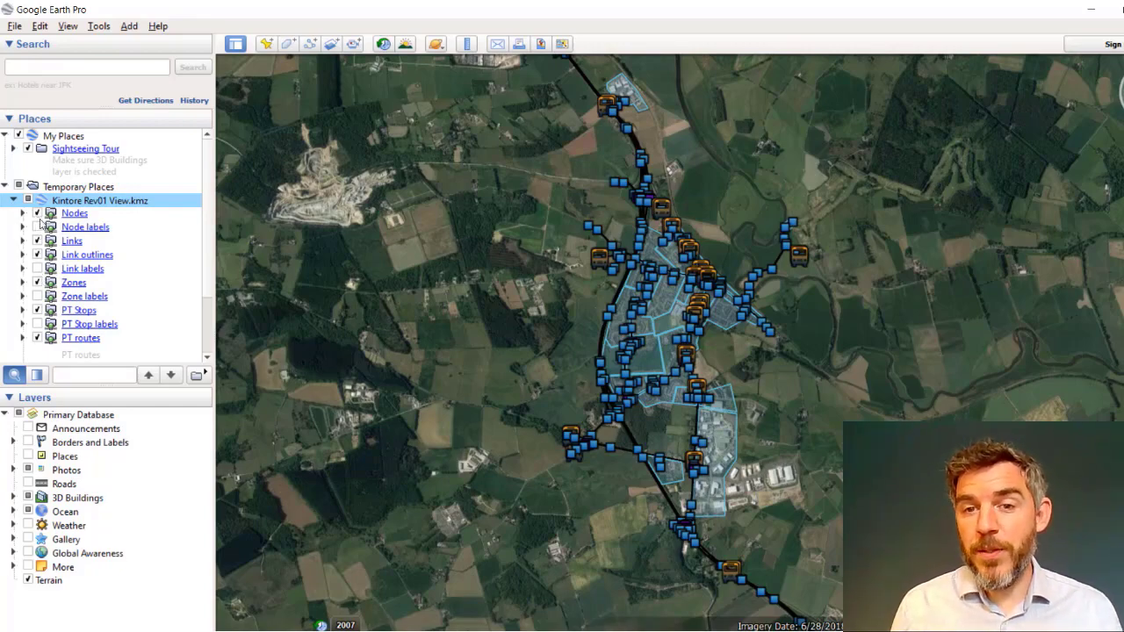
scroll(617, 275, "up", 5)
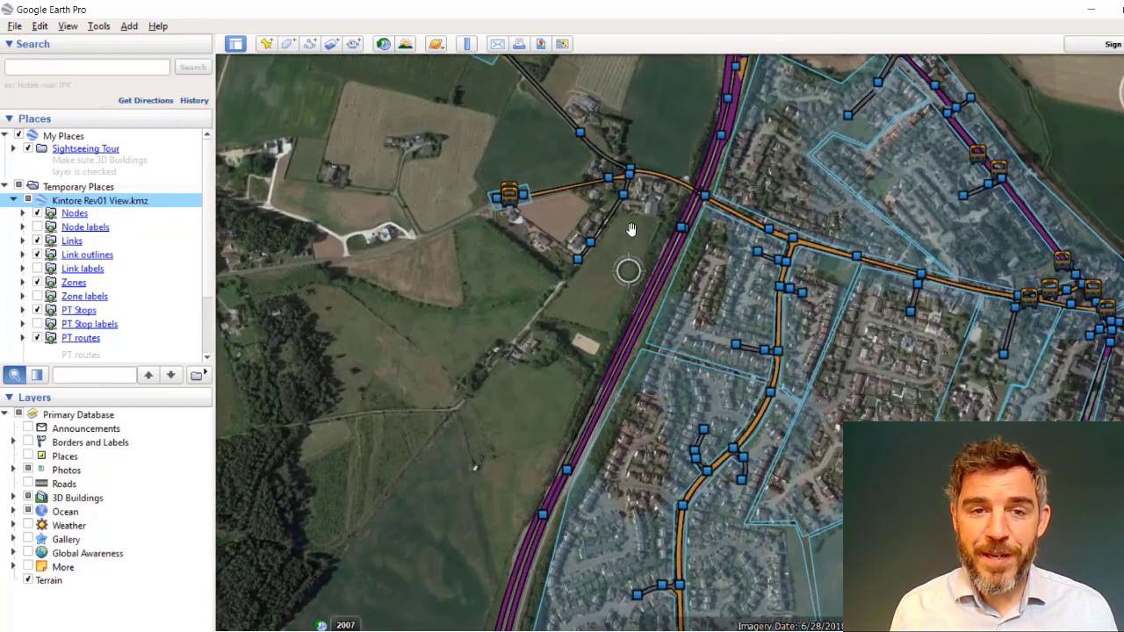
left_click(37, 215)
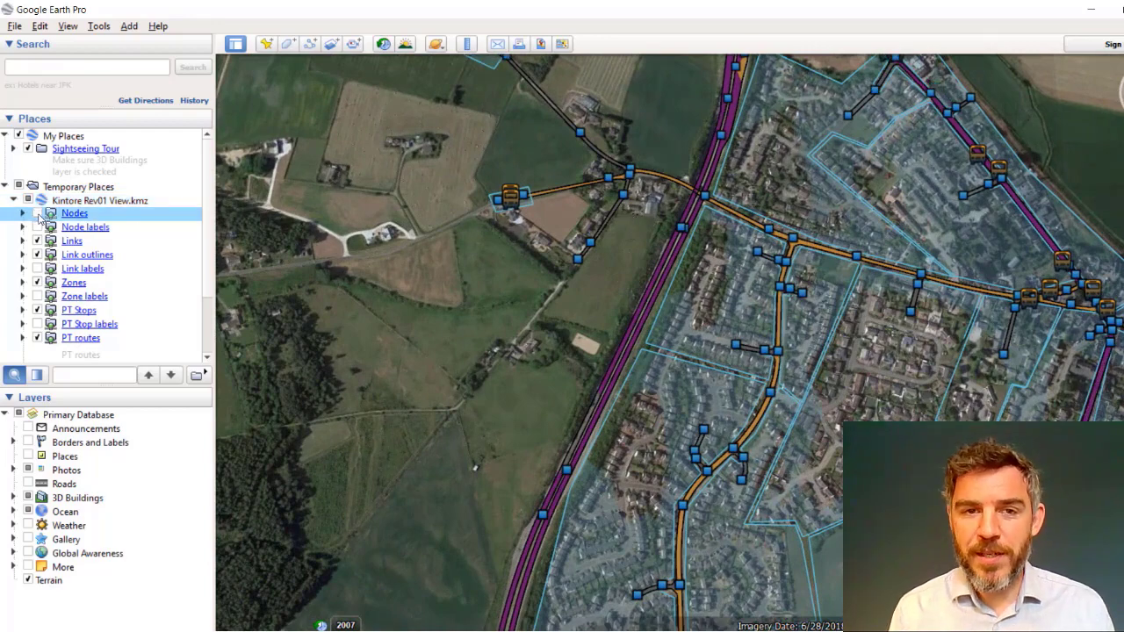
- Show the Nodes, Node labels and Link labels layers, and toggle the Links and Link outlines layers off and back on
left_click(37, 214)
left_click(37, 228)
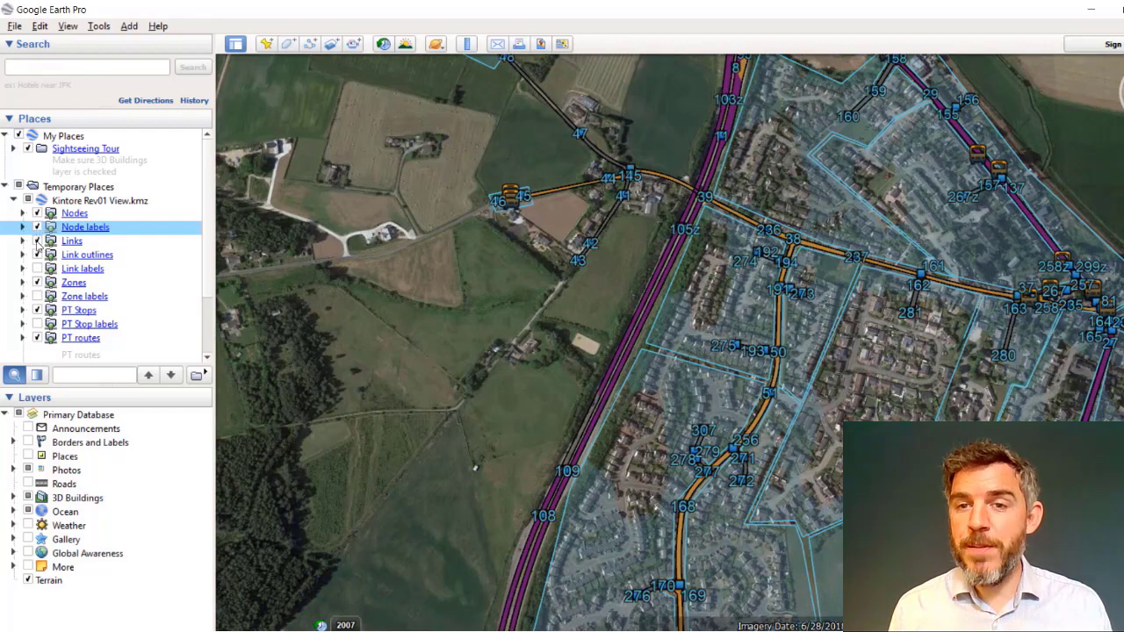
left_click(37, 242)
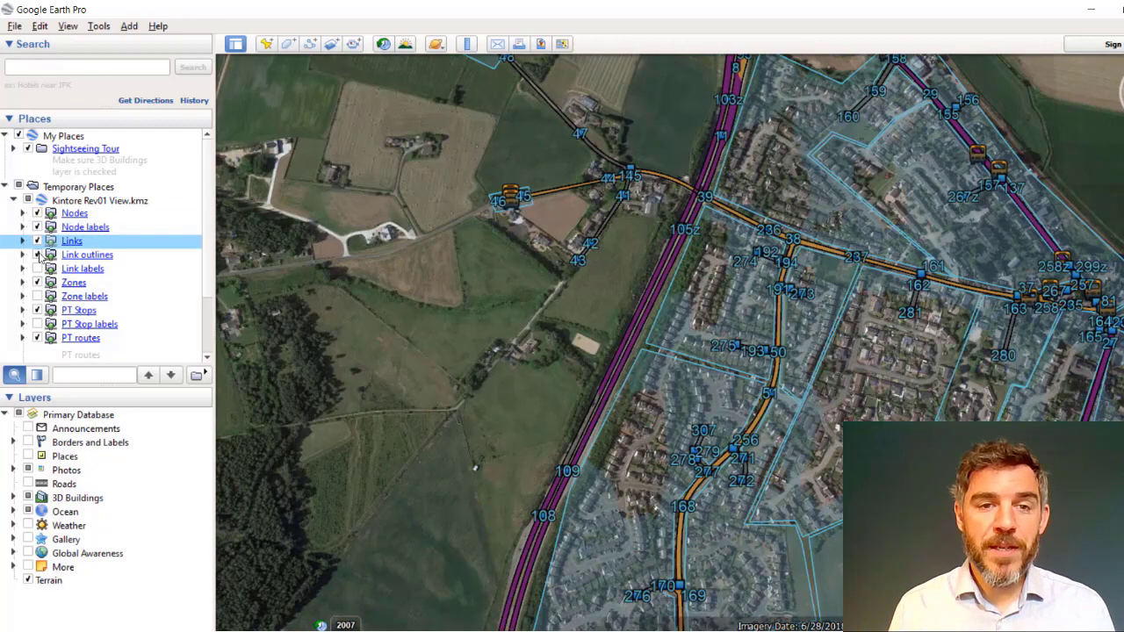
left_click(37, 254)
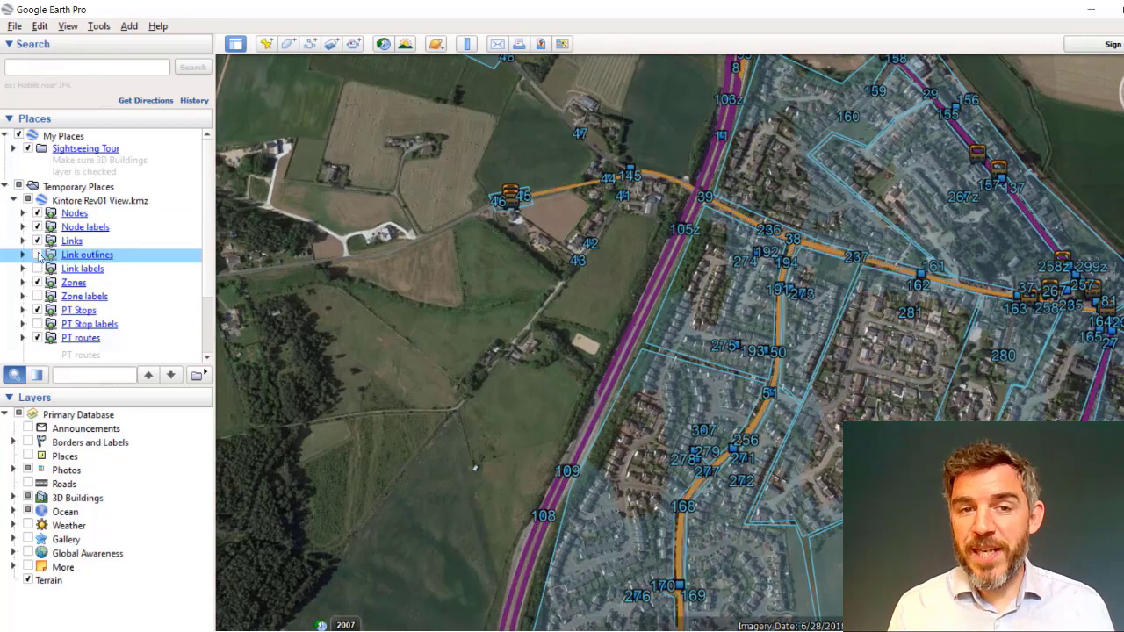
left_click(37, 269)
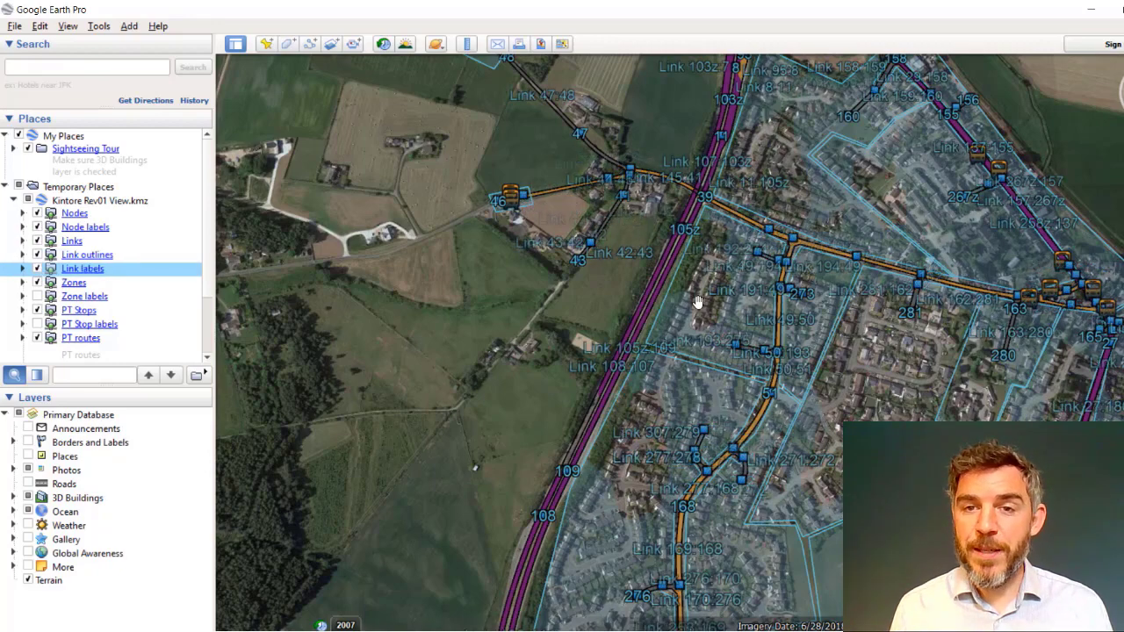
scroll(696, 301, "up", 5)
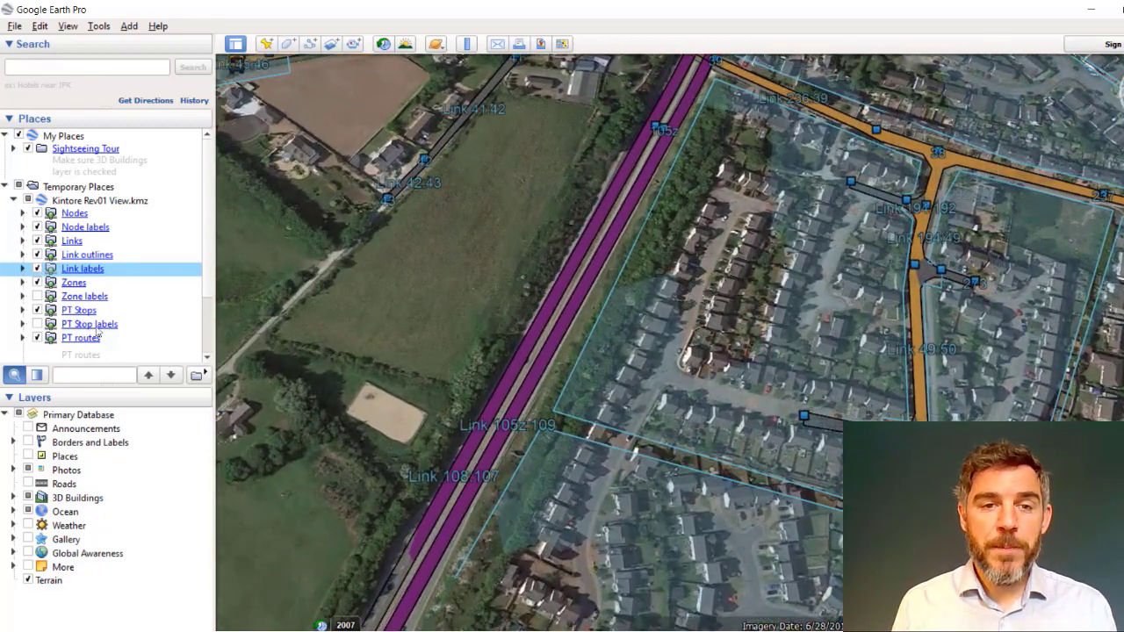
- Toggle the Zones layer off and back on, and show the Zone labels in place of the Link labels and Node labels
left_click(37, 282)
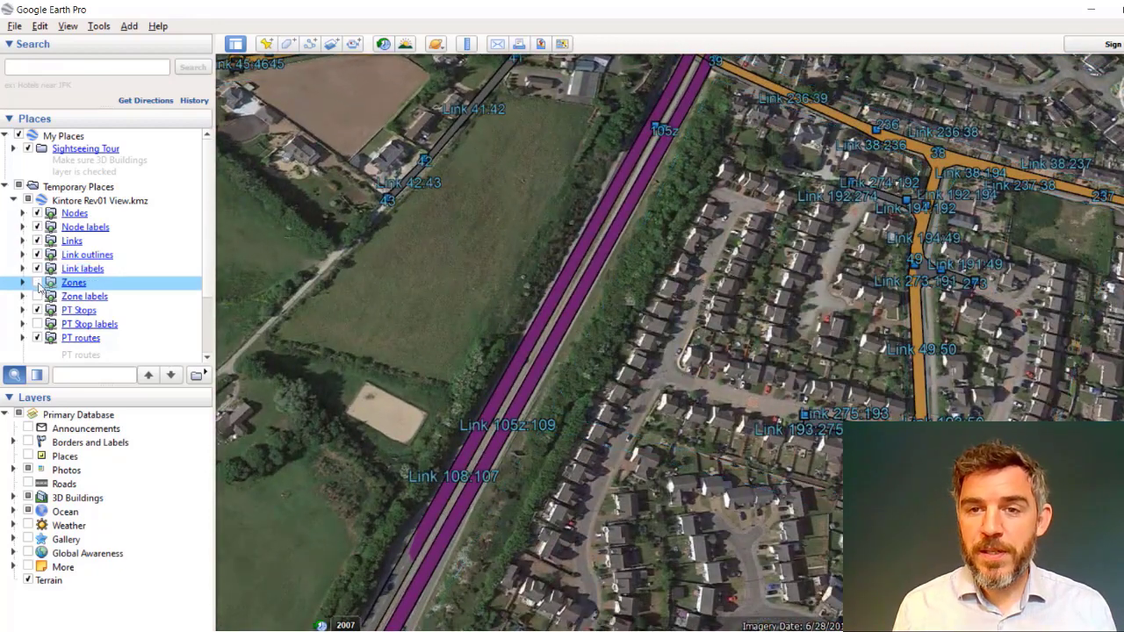
left_click(37, 282)
left_click(37, 296)
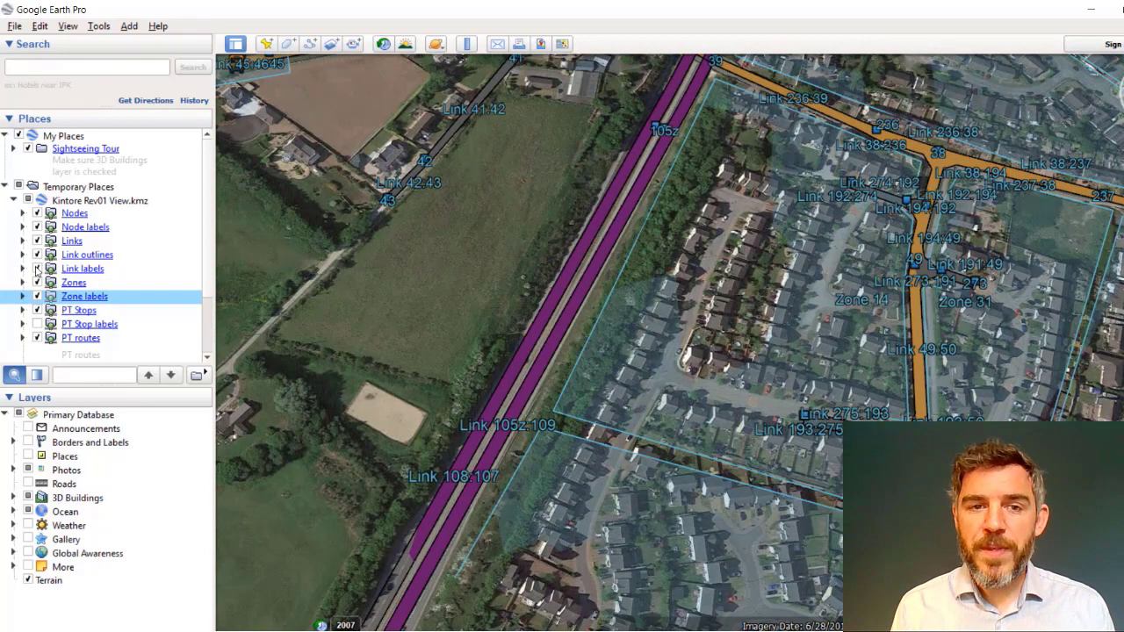
left_click(37, 268)
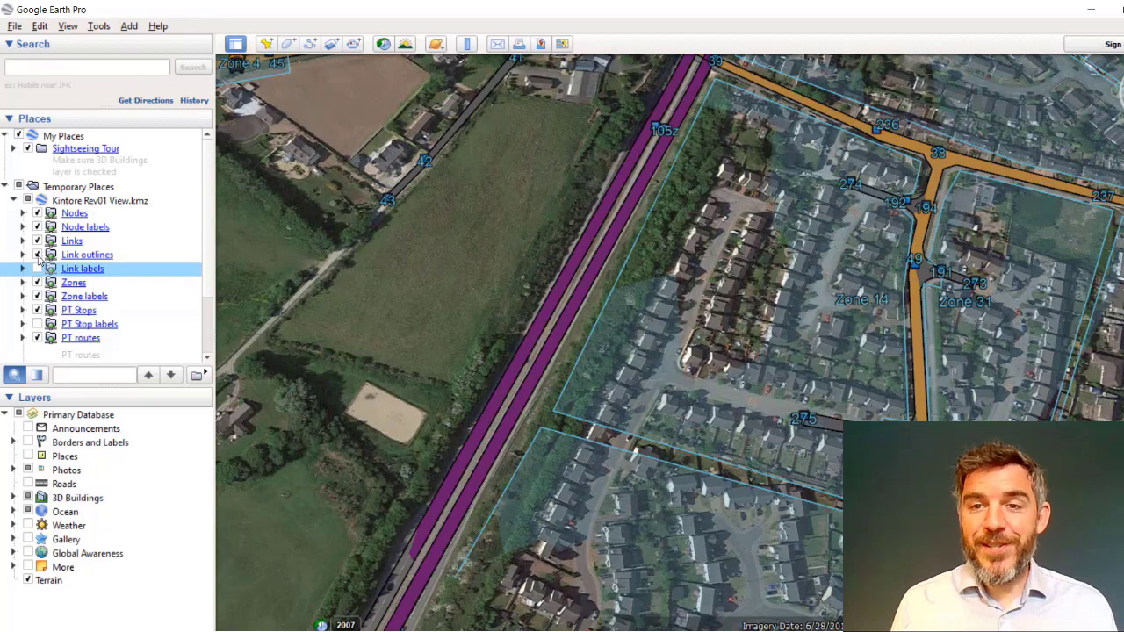
left_click(37, 227)
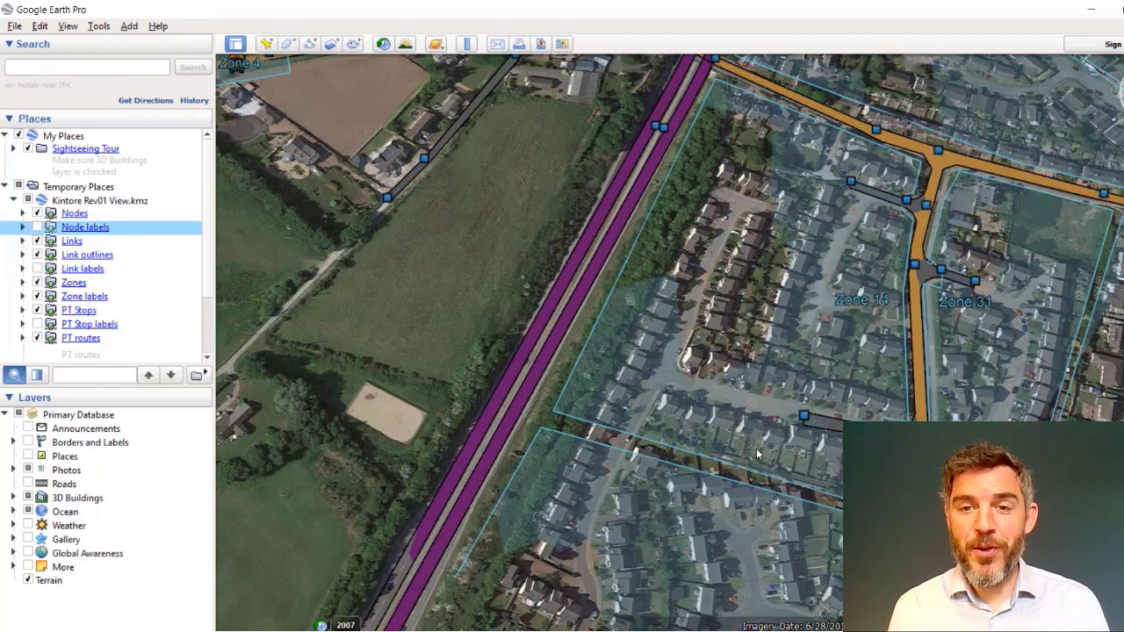
- Compare the map with and without the PT Stops layer, leave it hidden and show the PT Stop labels instead
scroll(772, 343, "up", 1)
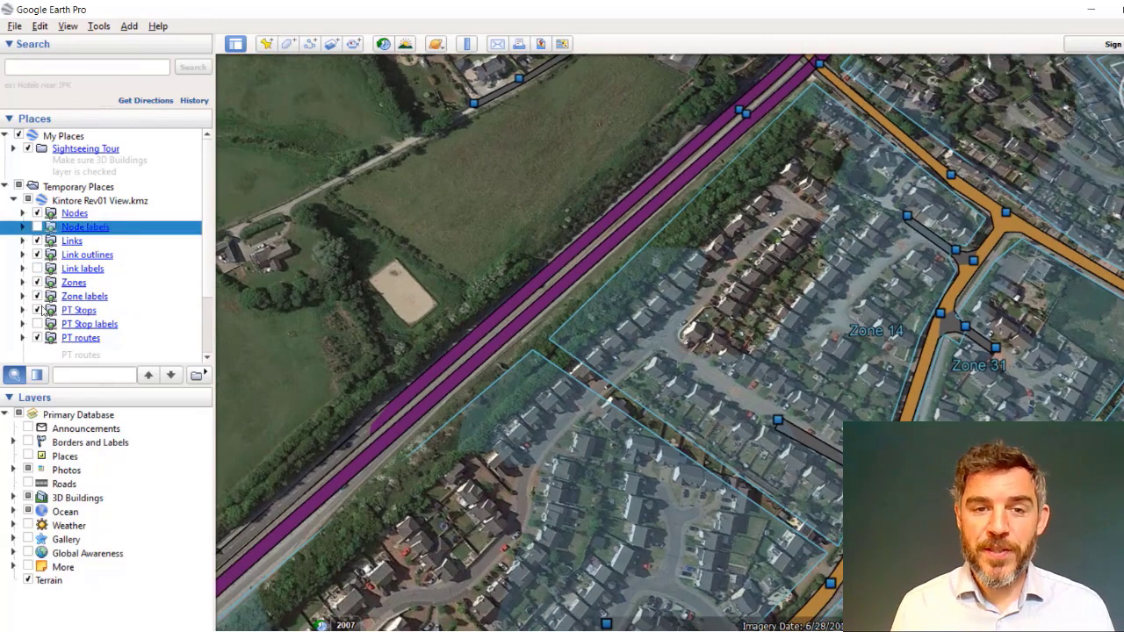
left_click(37, 311)
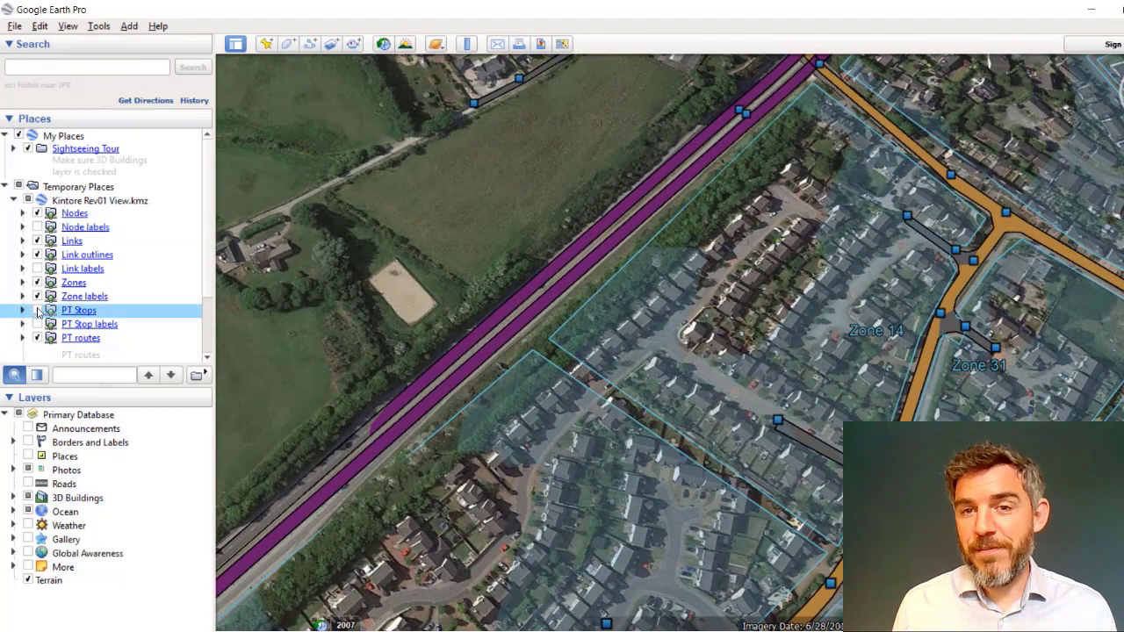
scroll(717, 402, "down", 1)
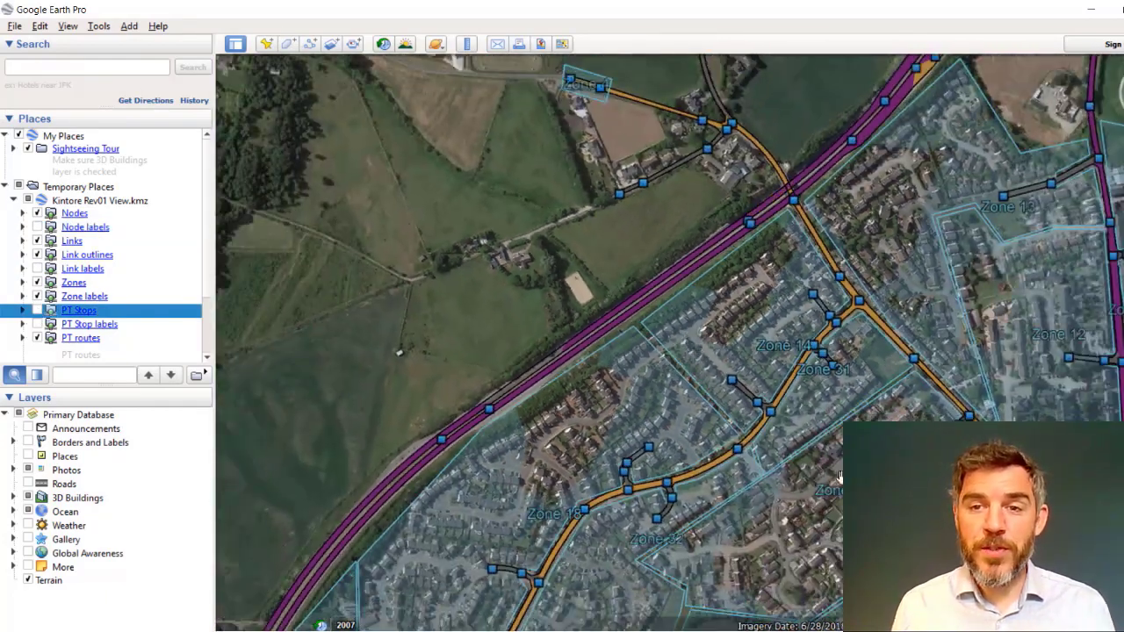
left_click_drag(577, 103, 732, 247)
scroll(733, 248, "down", 2)
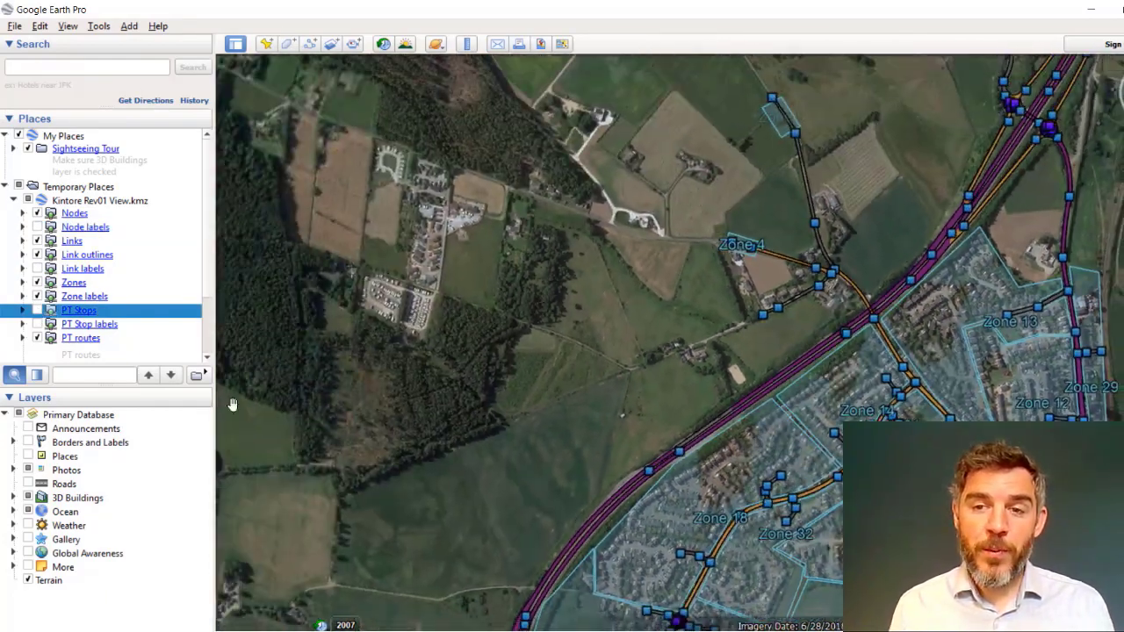
left_click(37, 311)
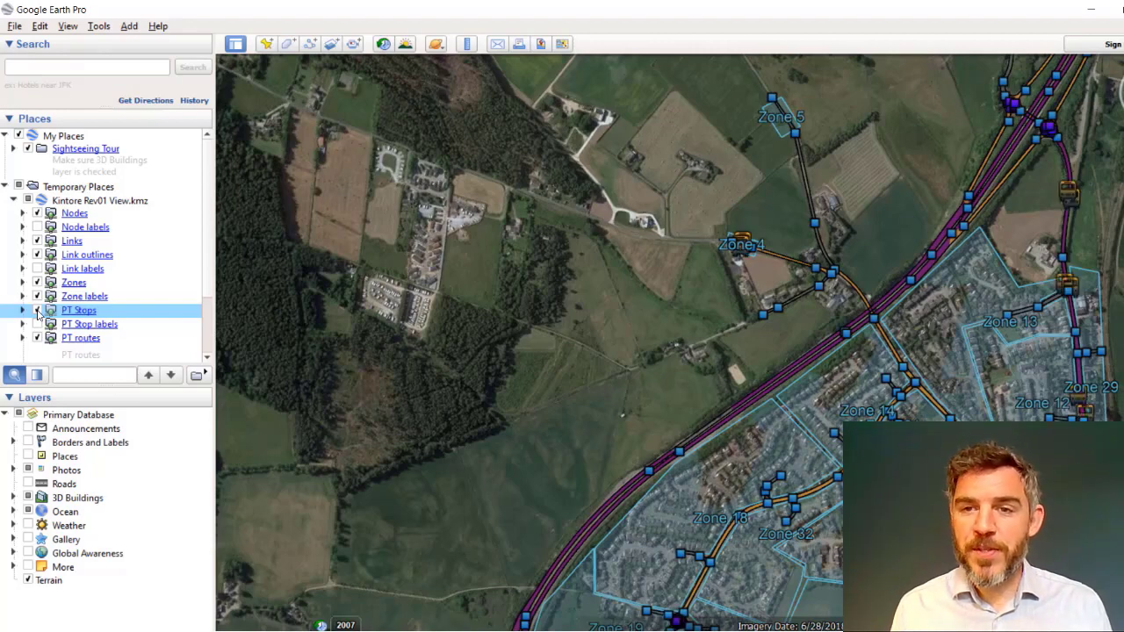
left_click(37, 311)
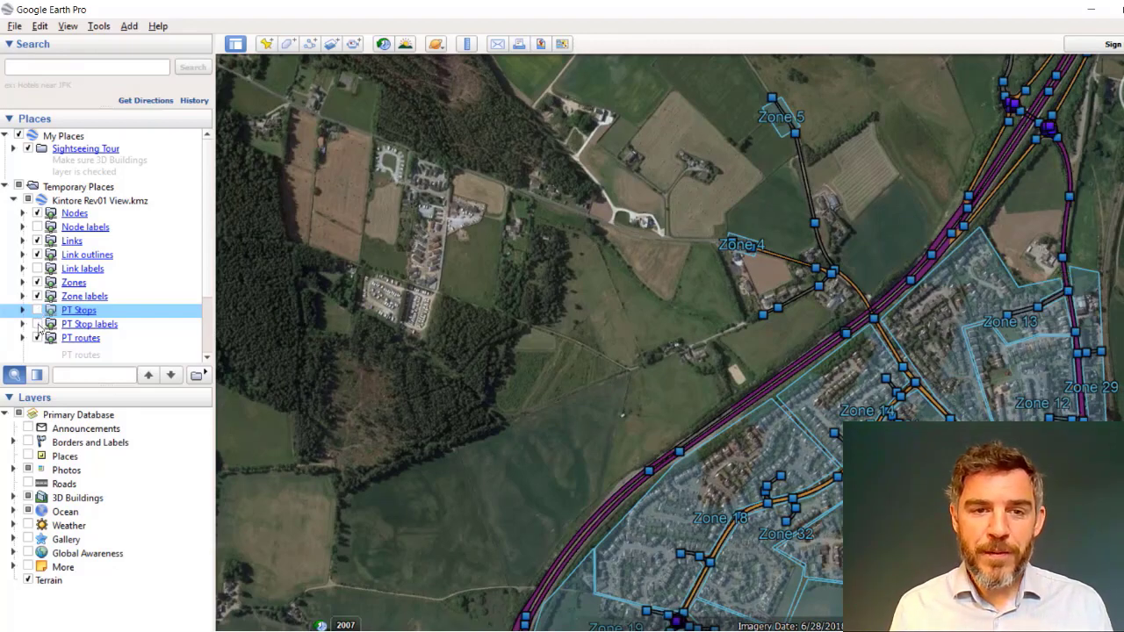
left_click(37, 324)
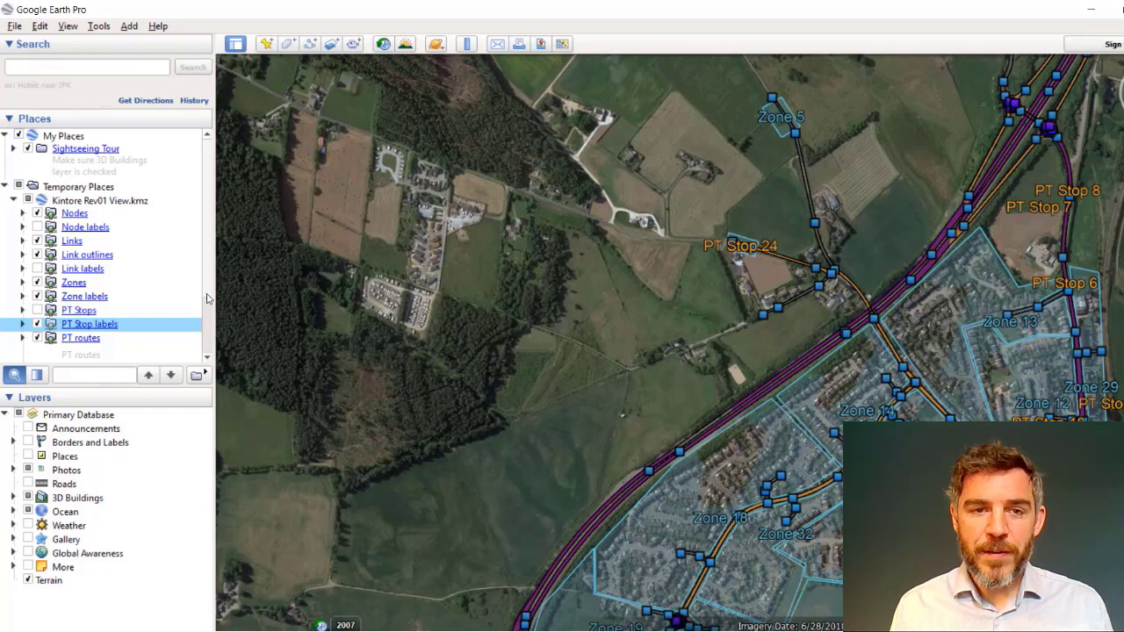
- Toggle the Journey paths and Queue routes layers off and back on, and look over the surrounding model area
scroll(207, 293, "down", 2)
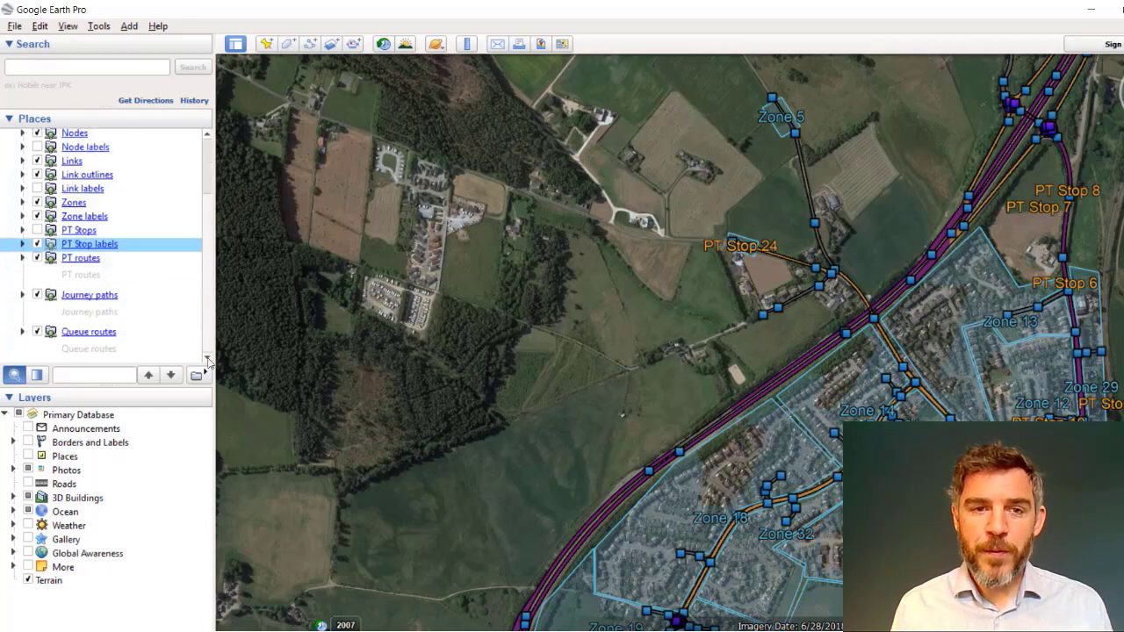
left_click(37, 296)
left_click(37, 296)
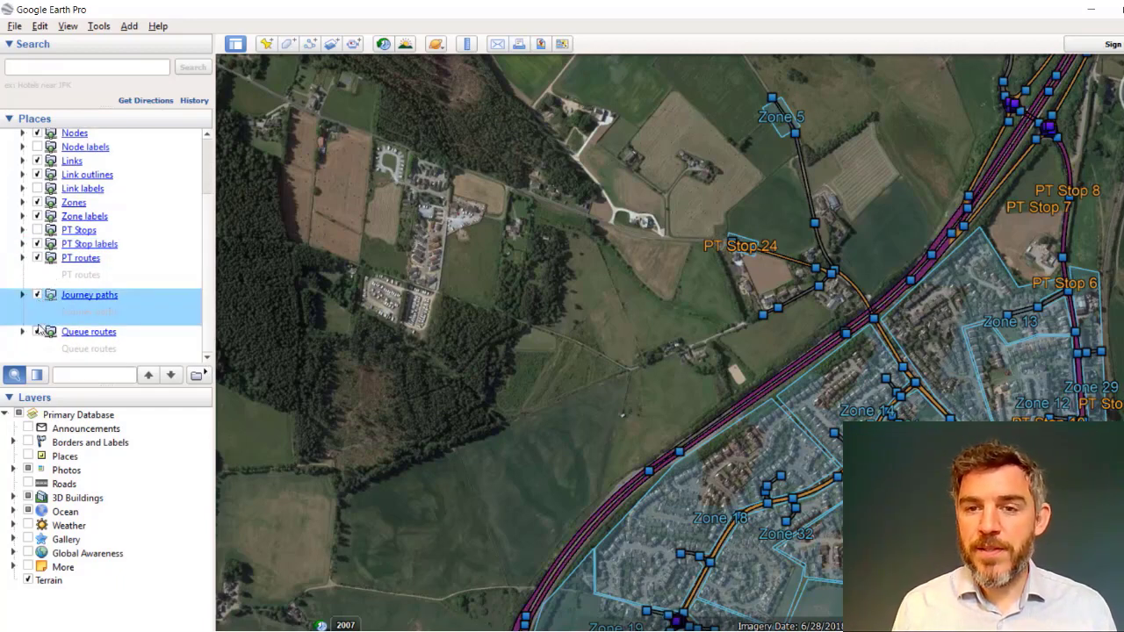
left_click(39, 335)
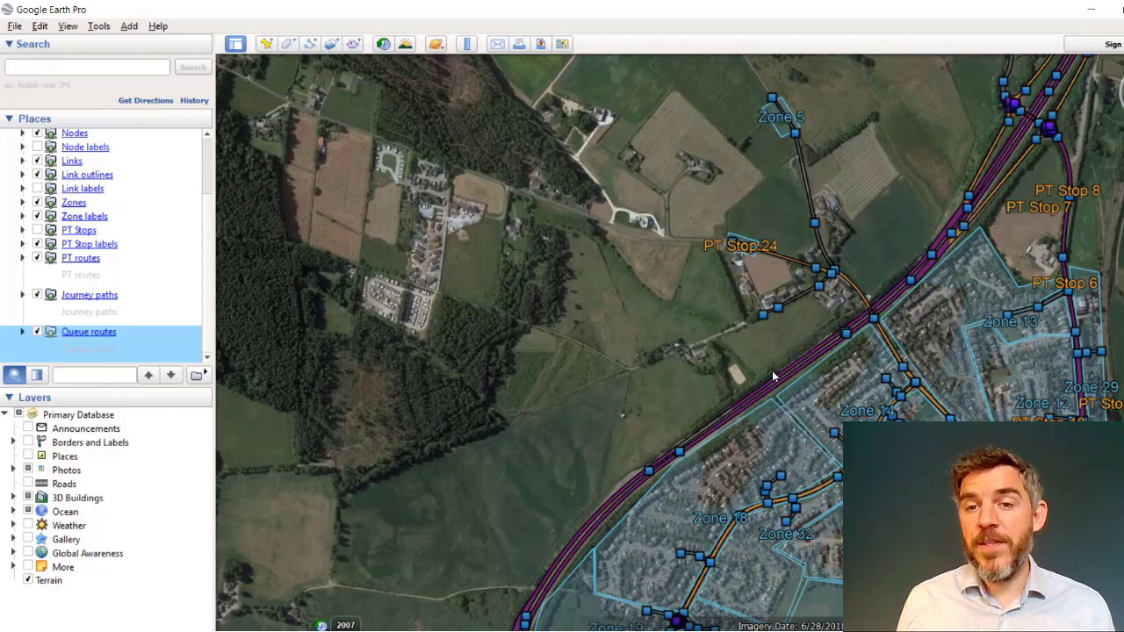
left_click_drag(836, 461, 698, 277)
middle_click_drag(730, 400, 843, 562)
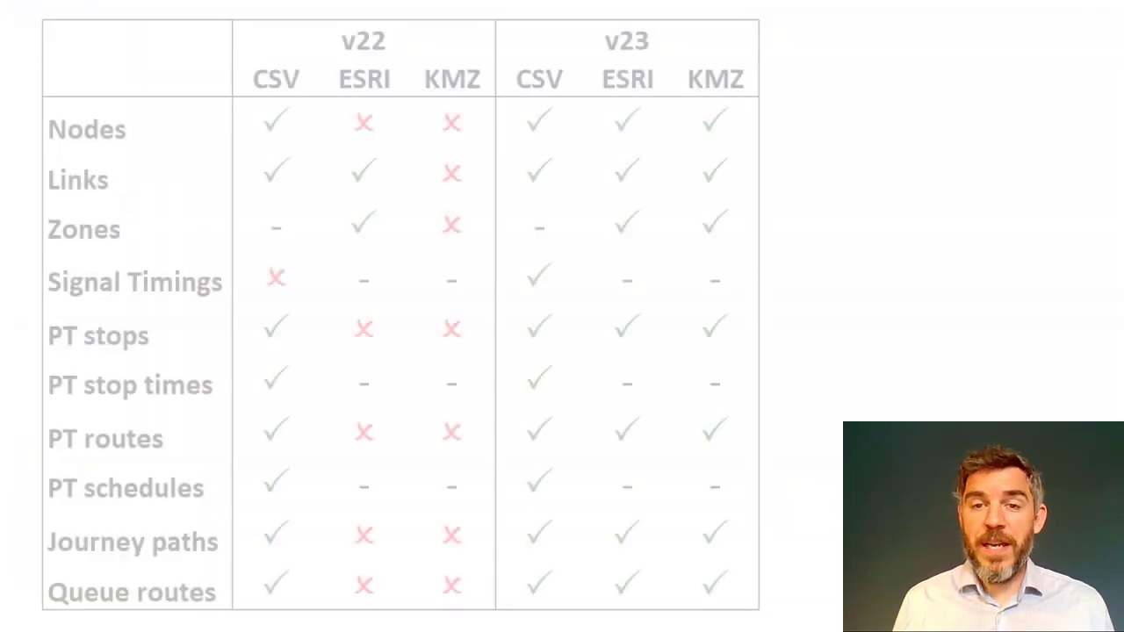